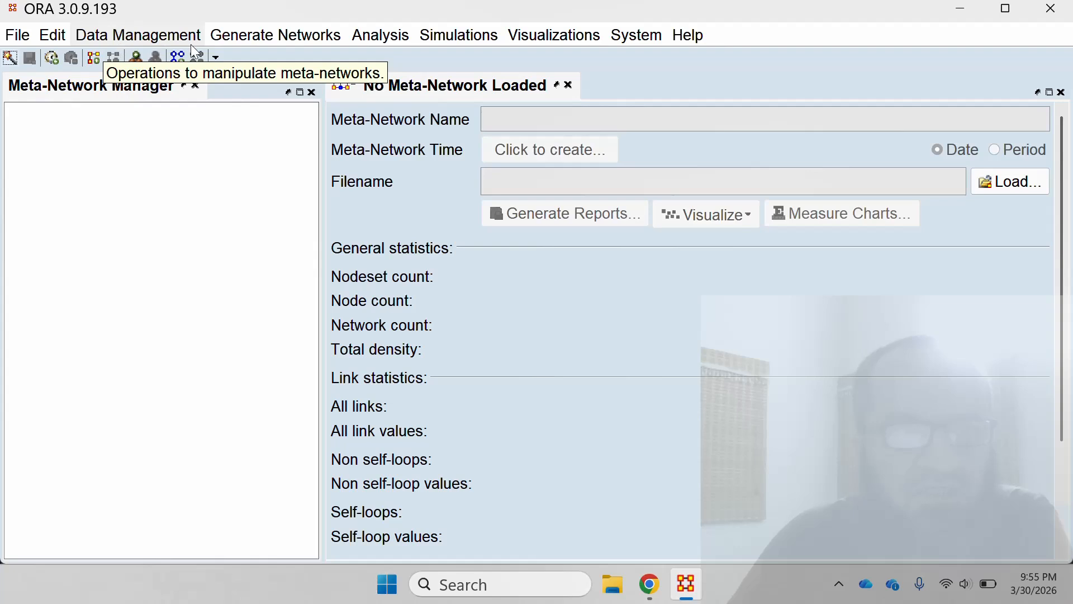
Create a Scale Free stylized network as a new meta-network with a new Agent nodeset of size 100.
click(275, 37)
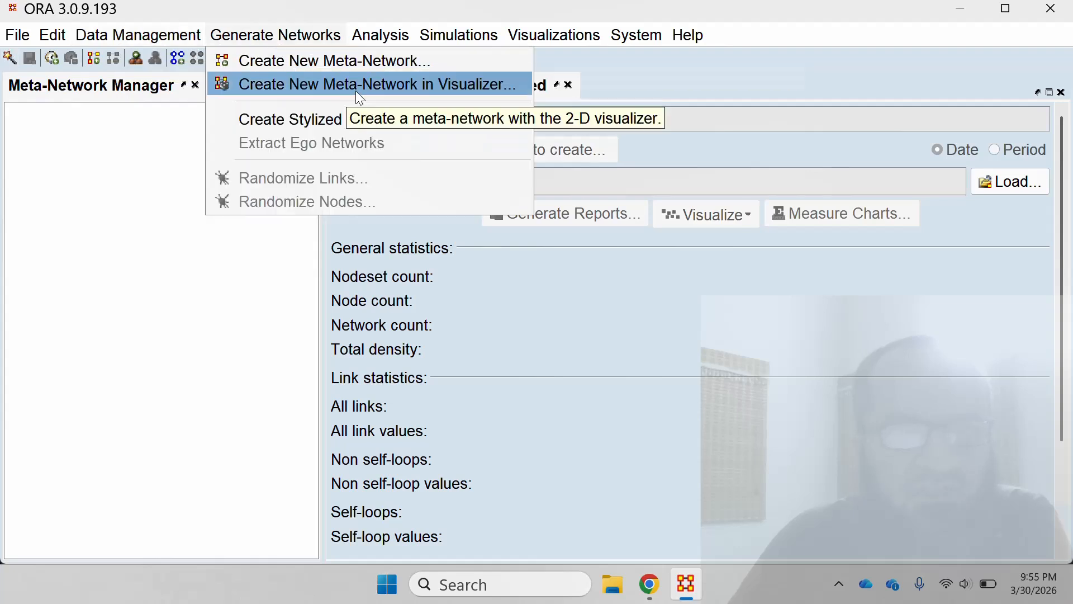
mouse_move(404, 116)
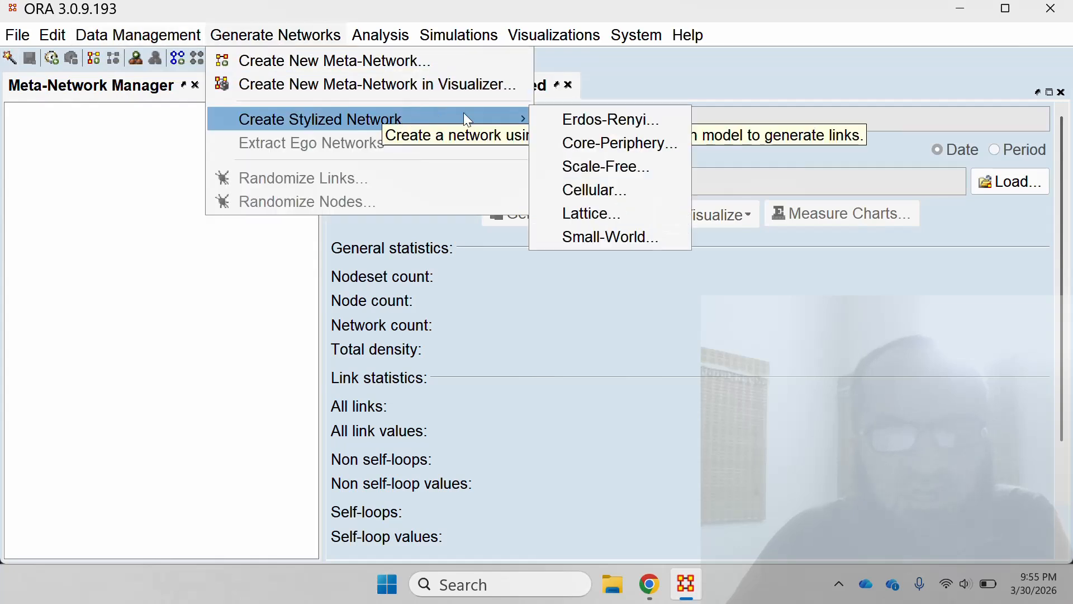
click(579, 167)
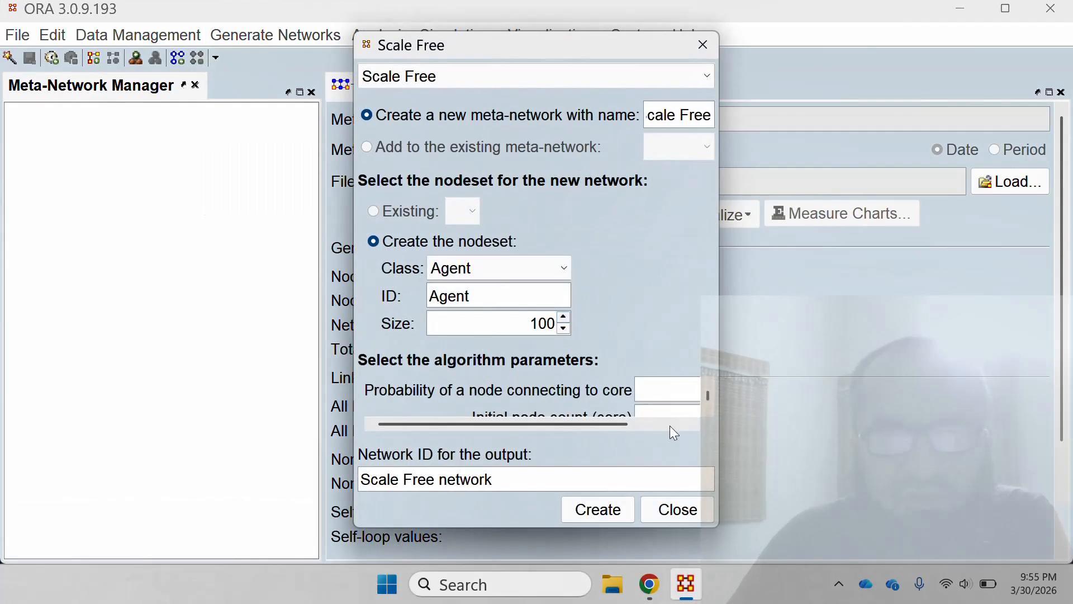
scroll(708, 394, down, 2)
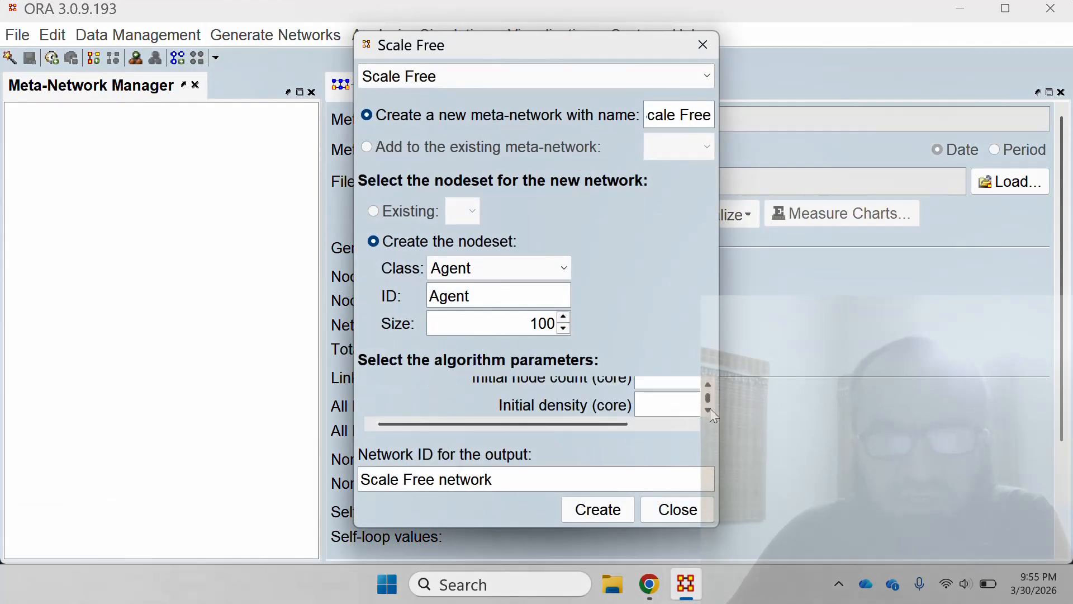
click(615, 514)
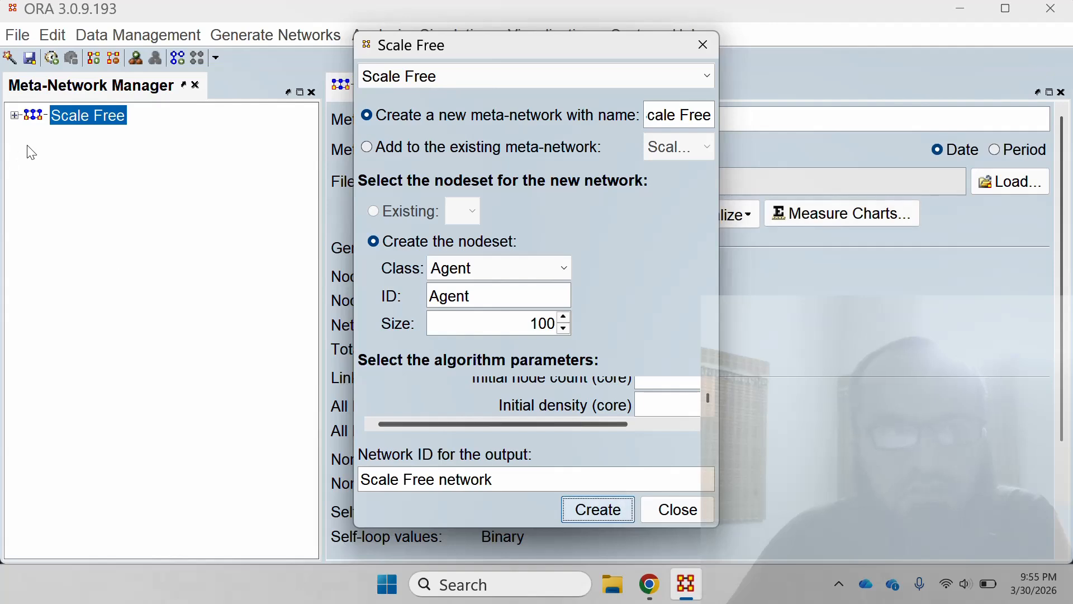
click(703, 44)
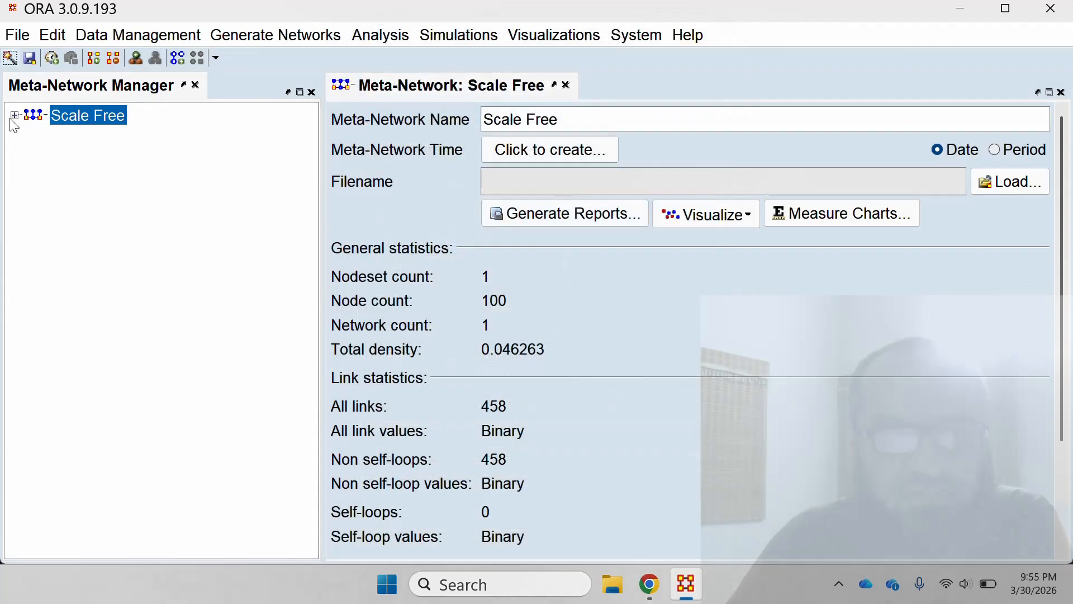
Inspect the Agent nodeset and the Scale Free network, visualize the network in 2-D, and close the visualizer.
click(13, 116)
click(118, 140)
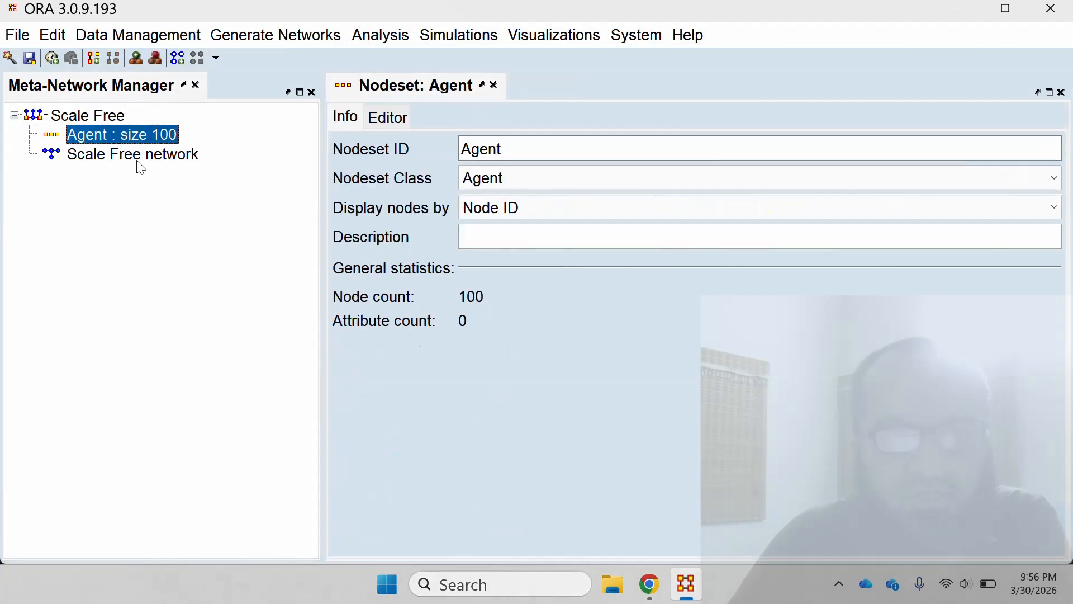
click(138, 161)
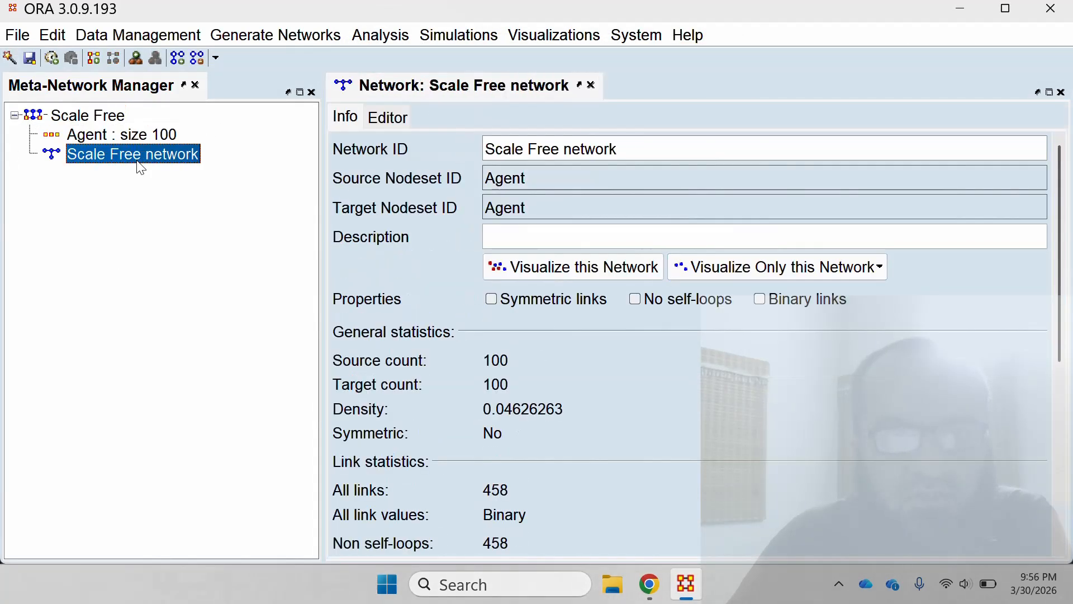
click(609, 270)
scroll(586, 316, down, 8)
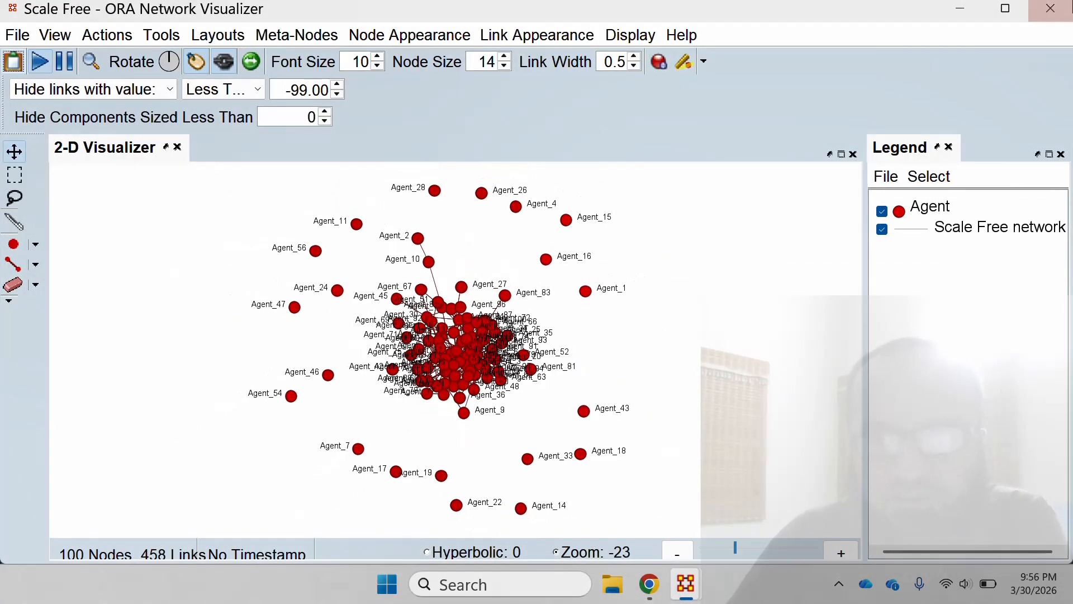
click(1051, 9)
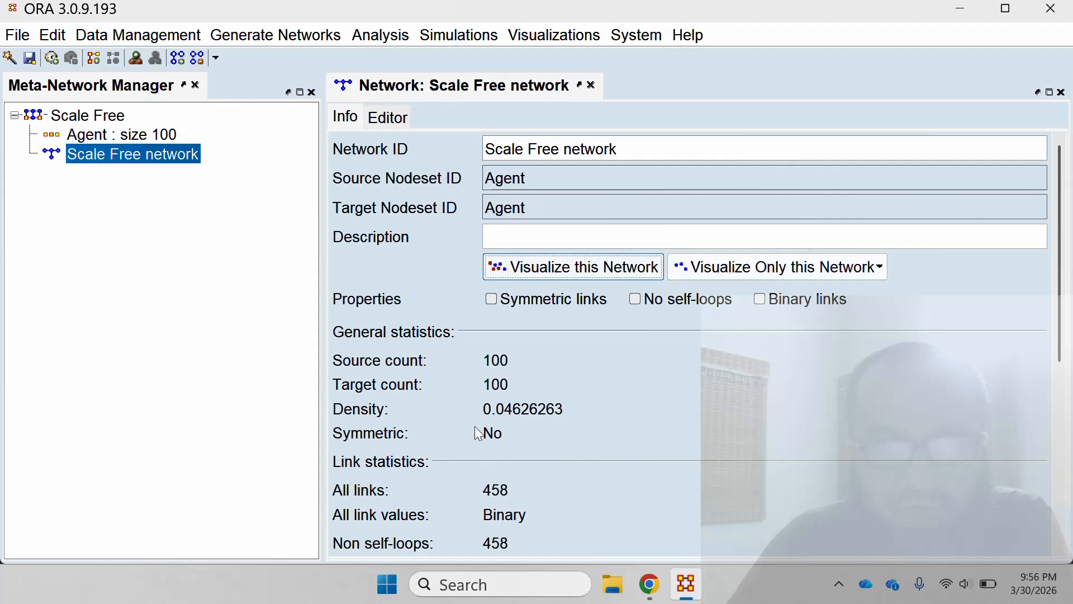
Start a micro simulation on the Scale Free meta-network, using the Agent nodeset and the Scale Free network.
click(96, 115)
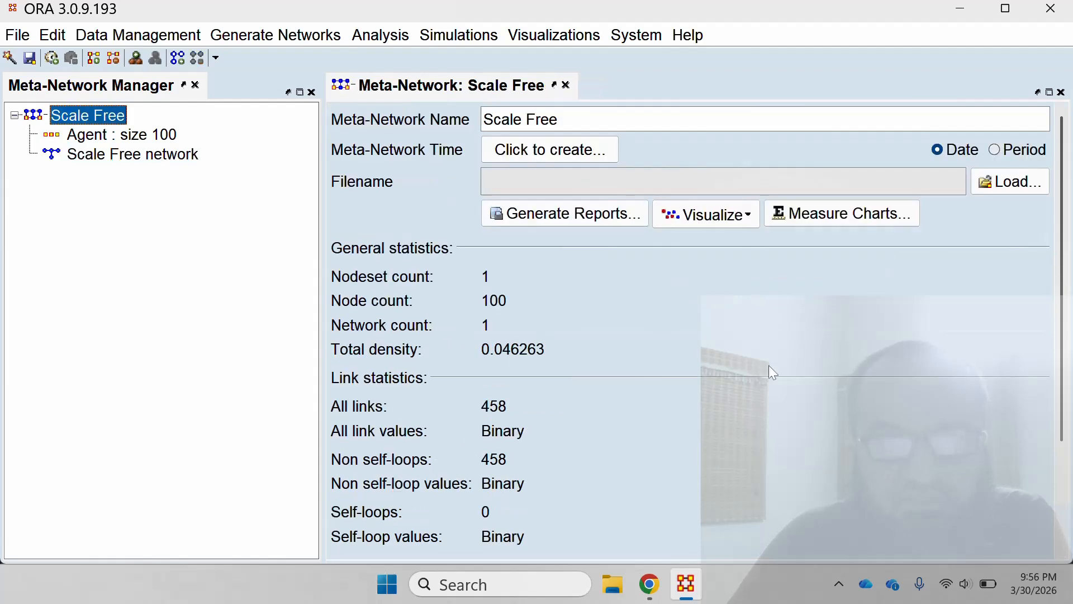
click(459, 35)
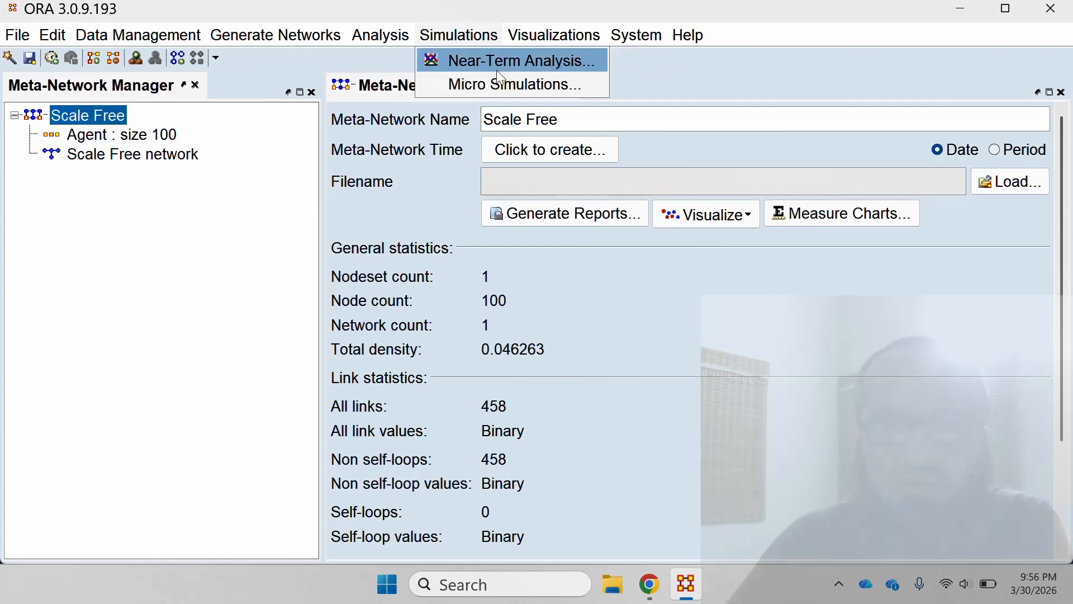
click(506, 83)
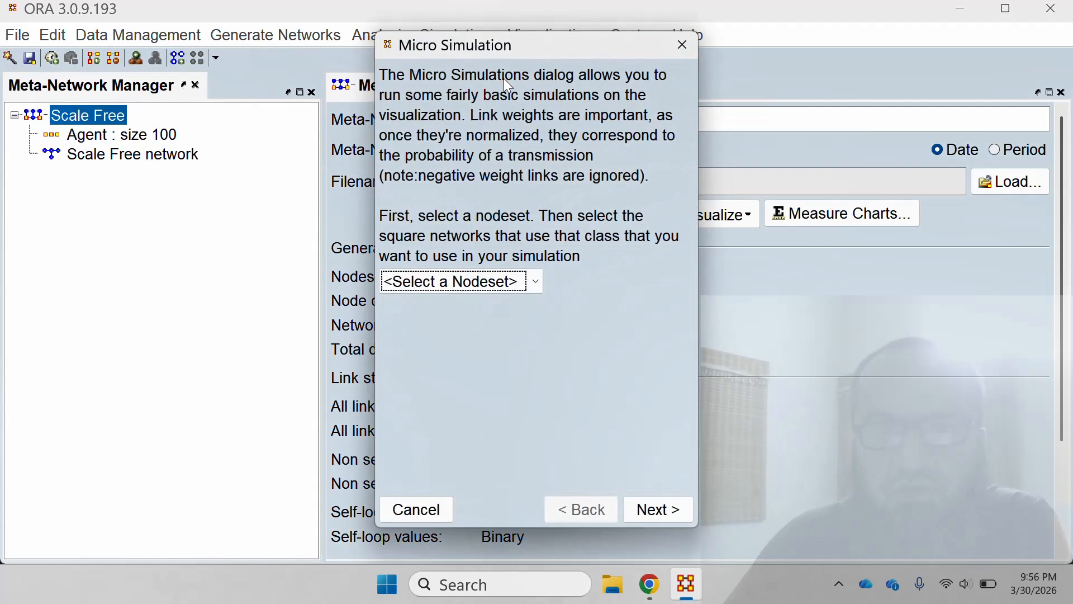
click(535, 283)
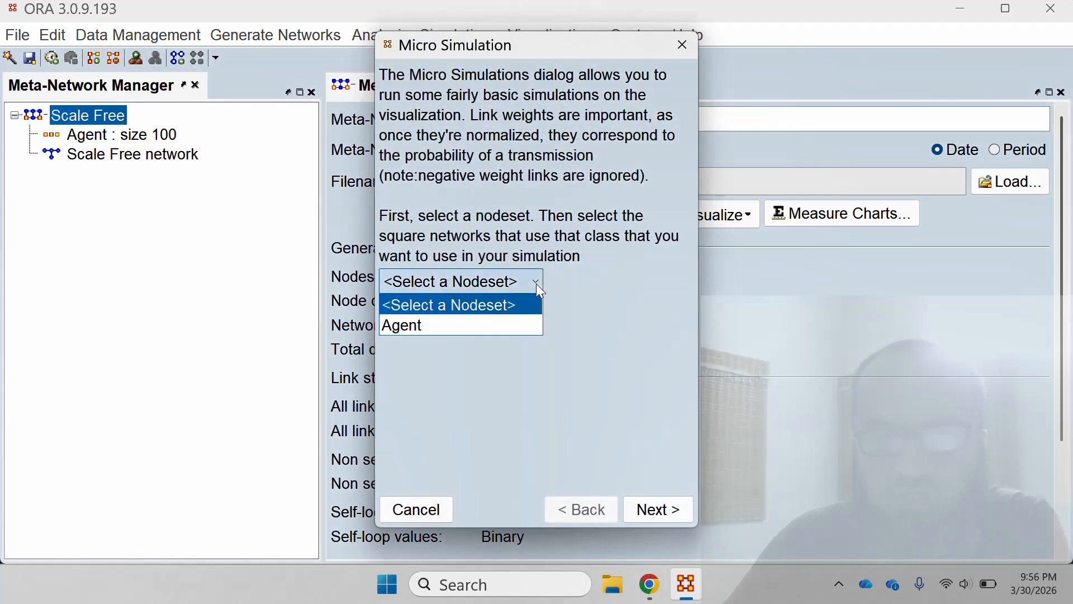
click(465, 320)
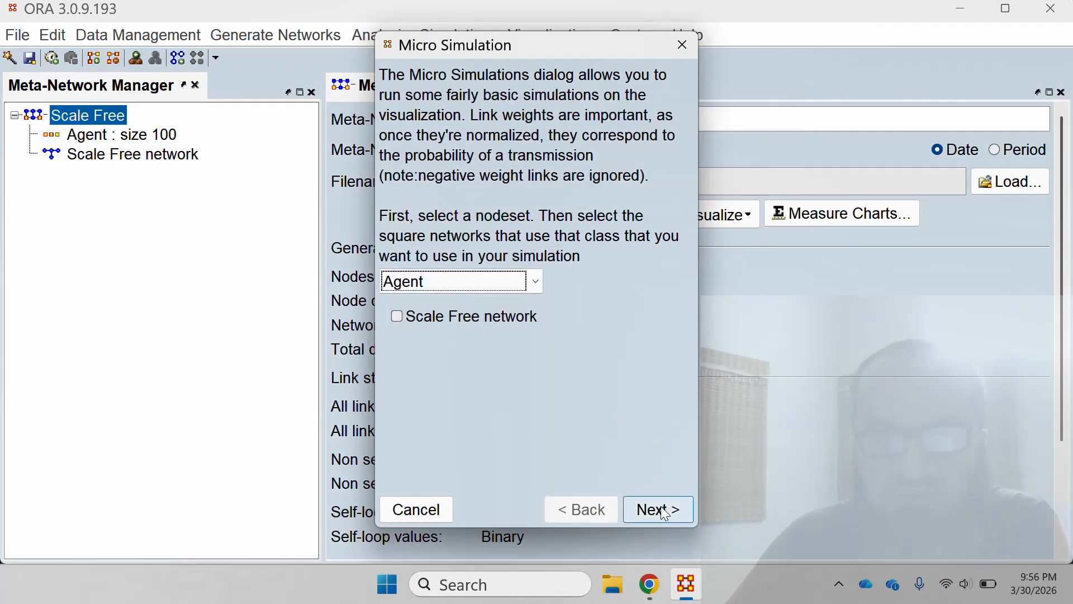
click(404, 318)
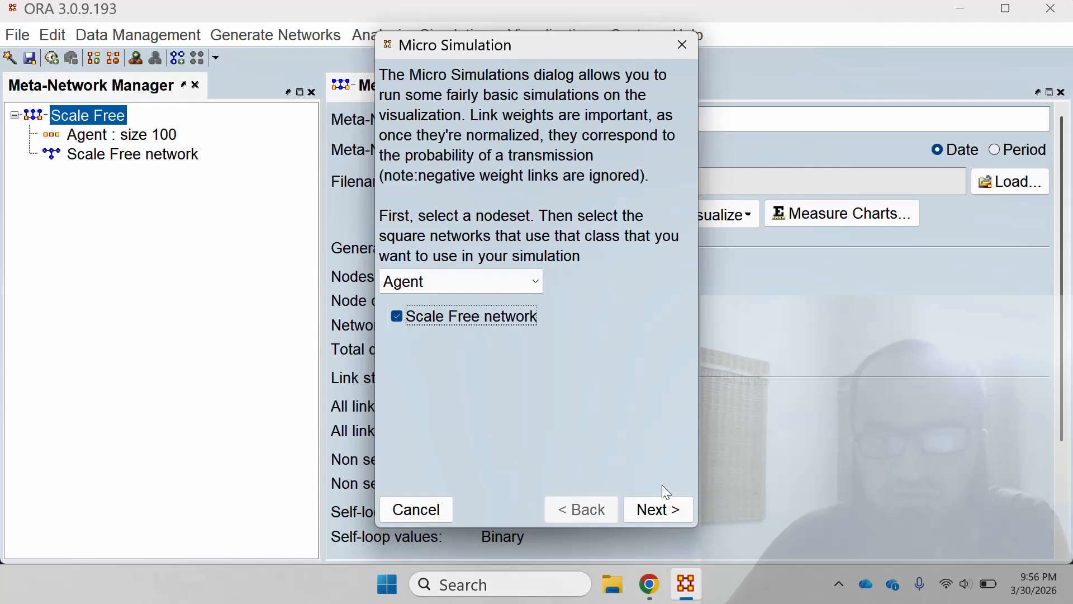
click(668, 511)
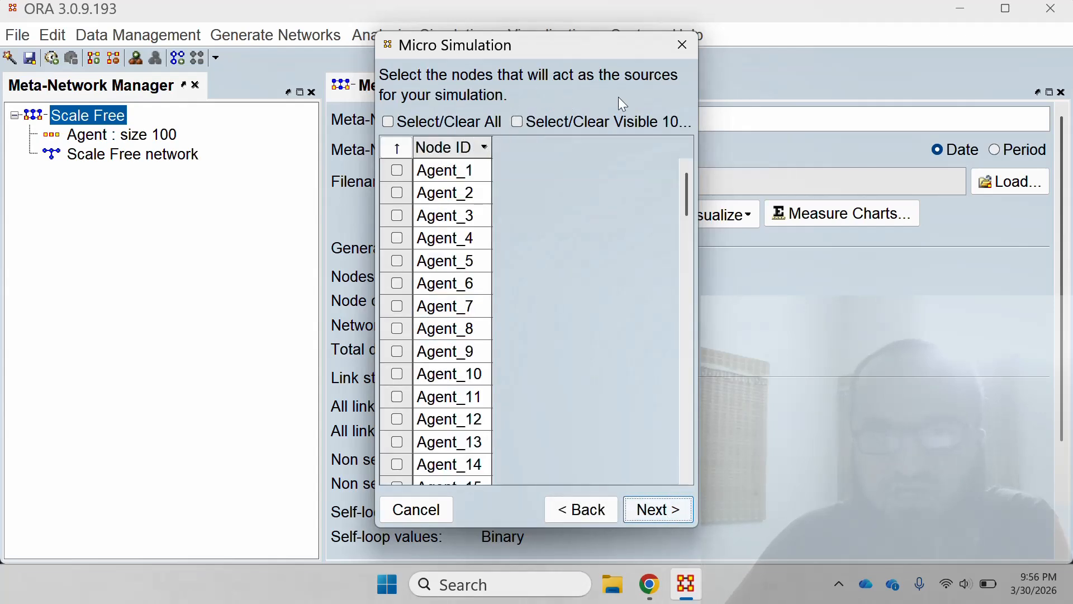
Select Agent_6 and Agent_14 as the source nodes for the simulation and continue to the simulation settings.
click(398, 283)
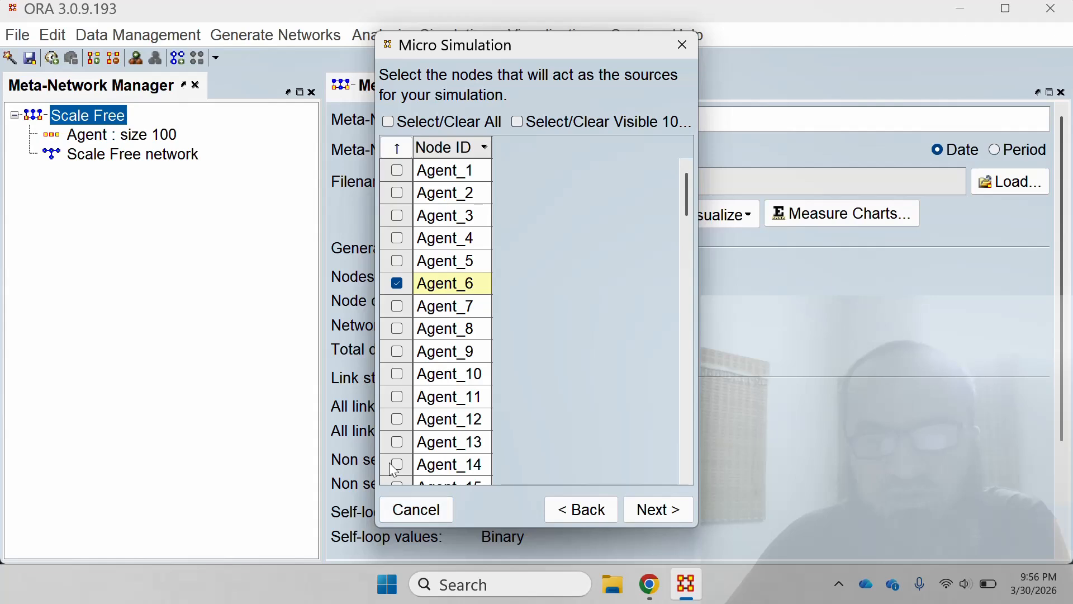
click(398, 466)
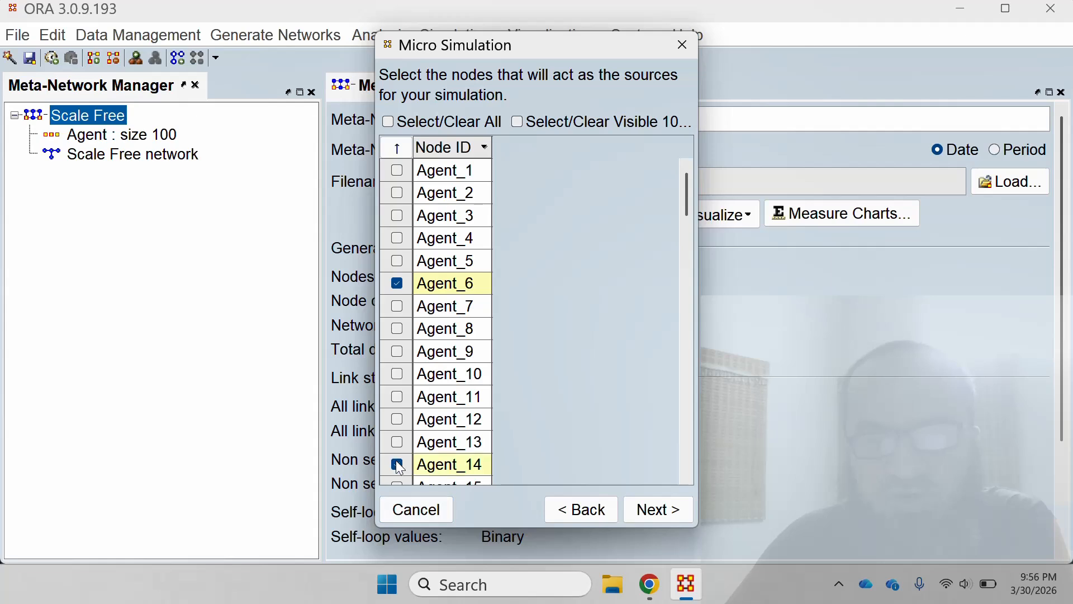
click(653, 509)
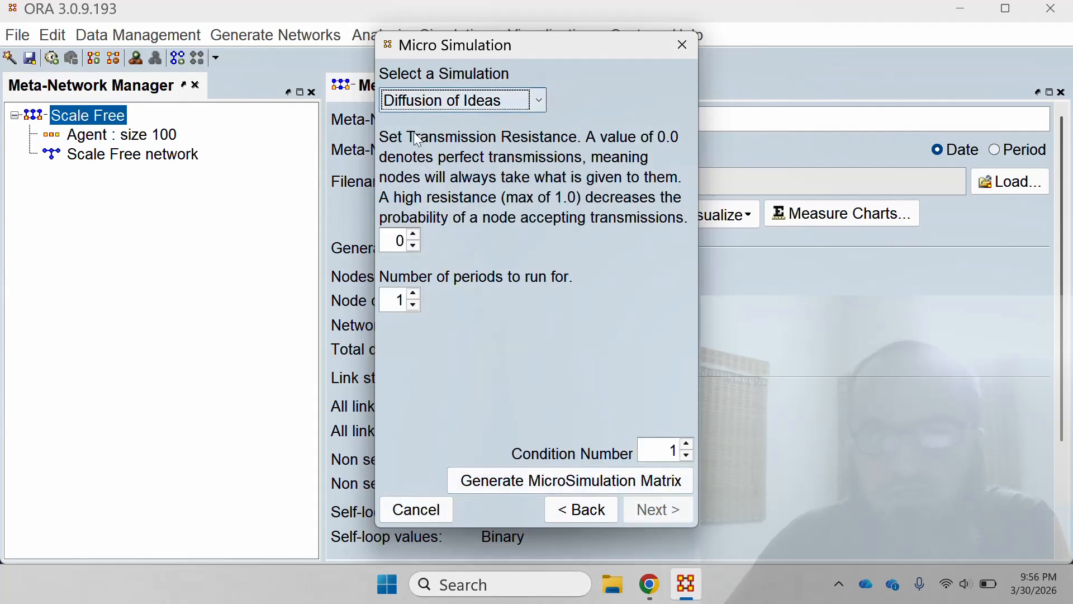
Set the transmission resistance to 0.3 and choose Dispersion of Money as the simulation.
click(542, 102)
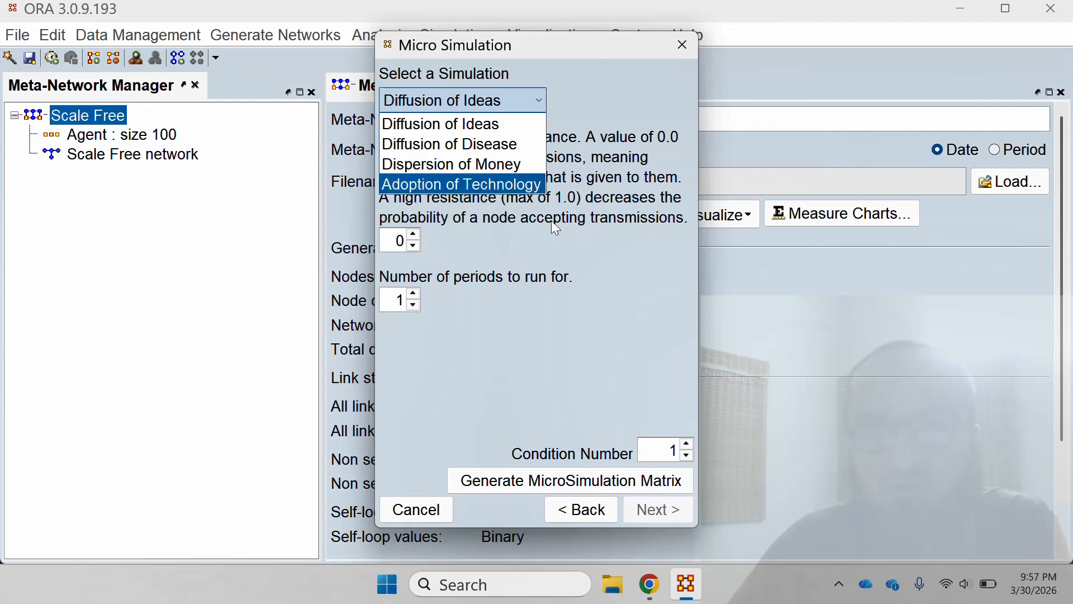
click(531, 257)
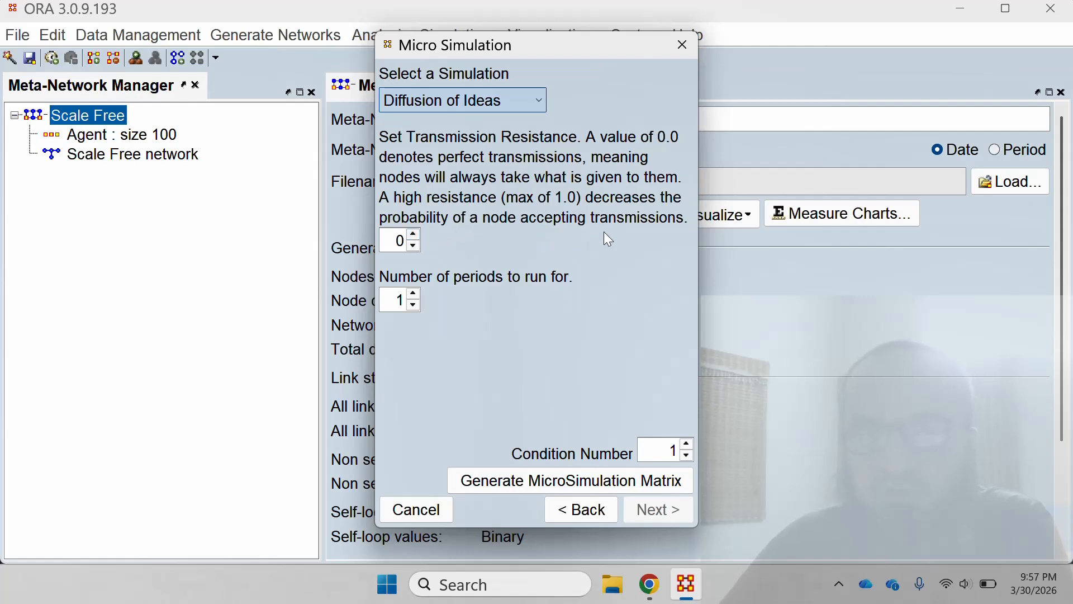
click(413, 234)
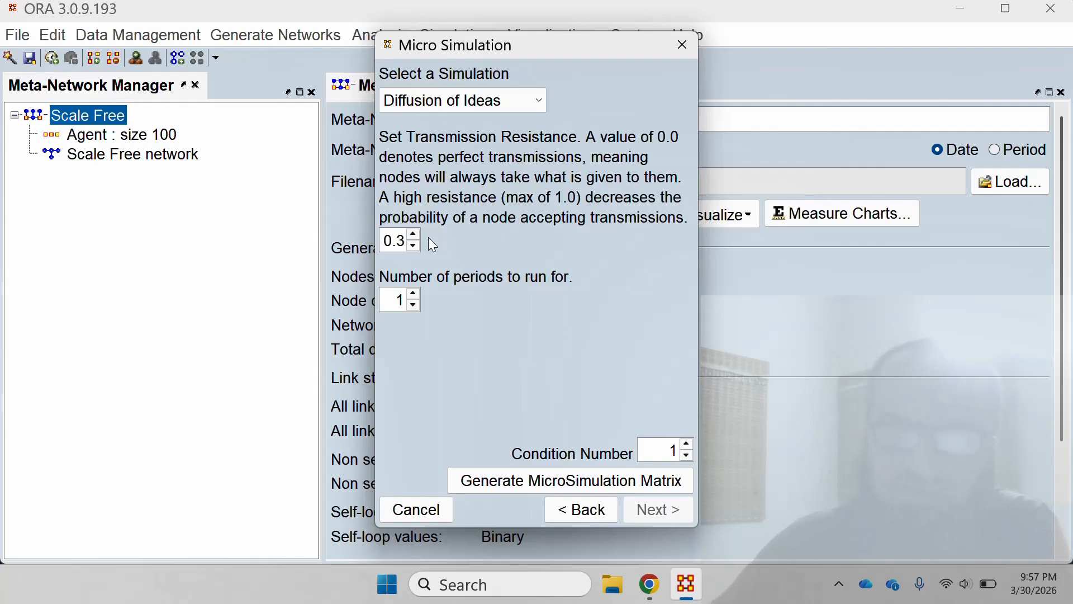
click(525, 104)
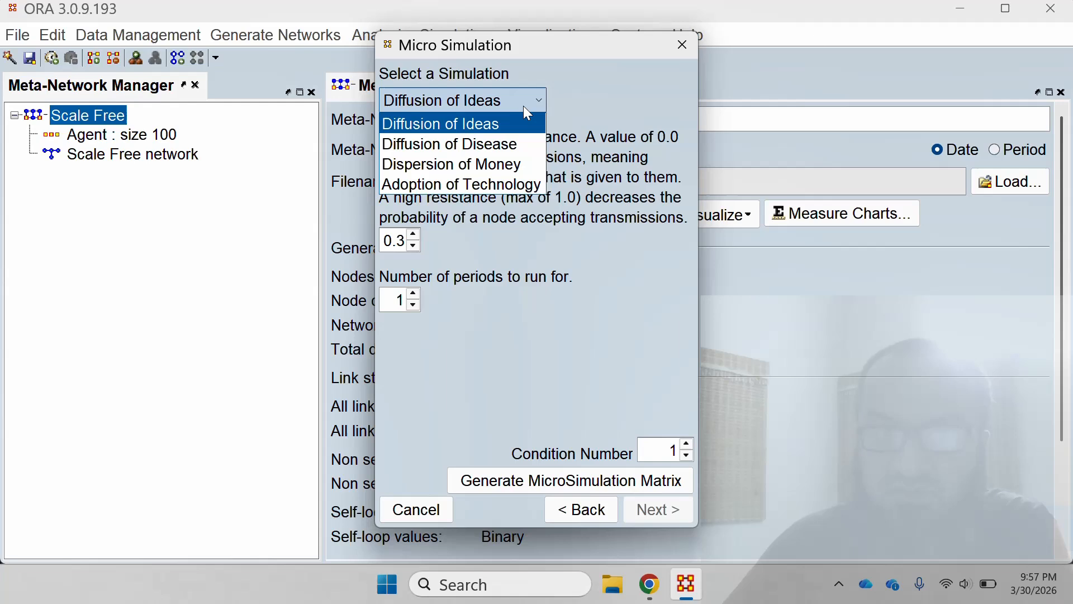
click(531, 168)
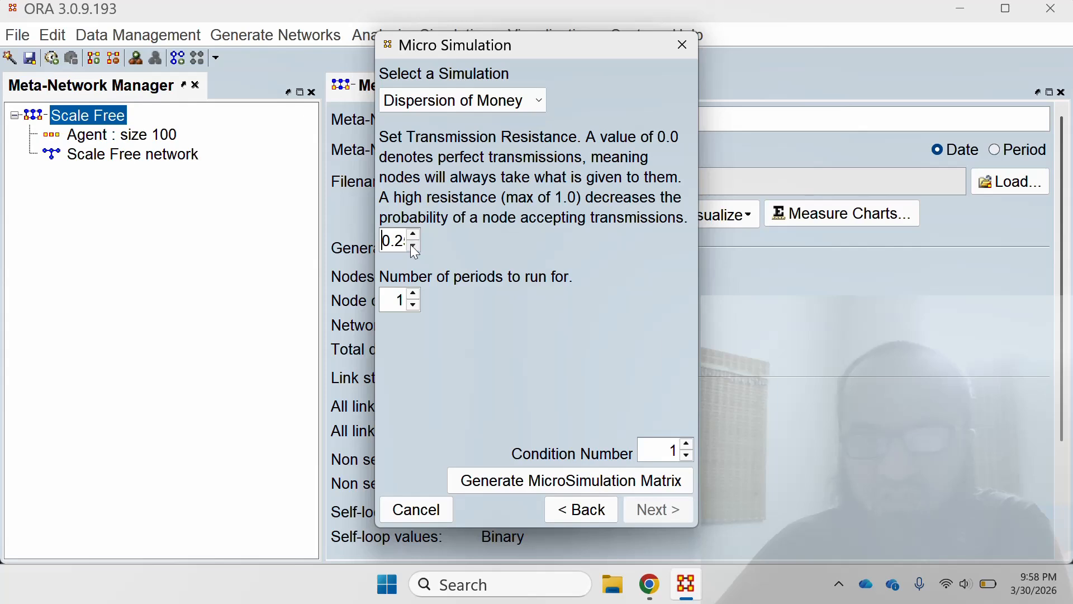
Set the transmission resistance to 0.15 and the number of periods to run to 11.
click(413, 246)
click(413, 246)
click(414, 289)
Generate the microsimulation matrix with condition number 1 and close the Micro Simulation dialog.
double_click(668, 450)
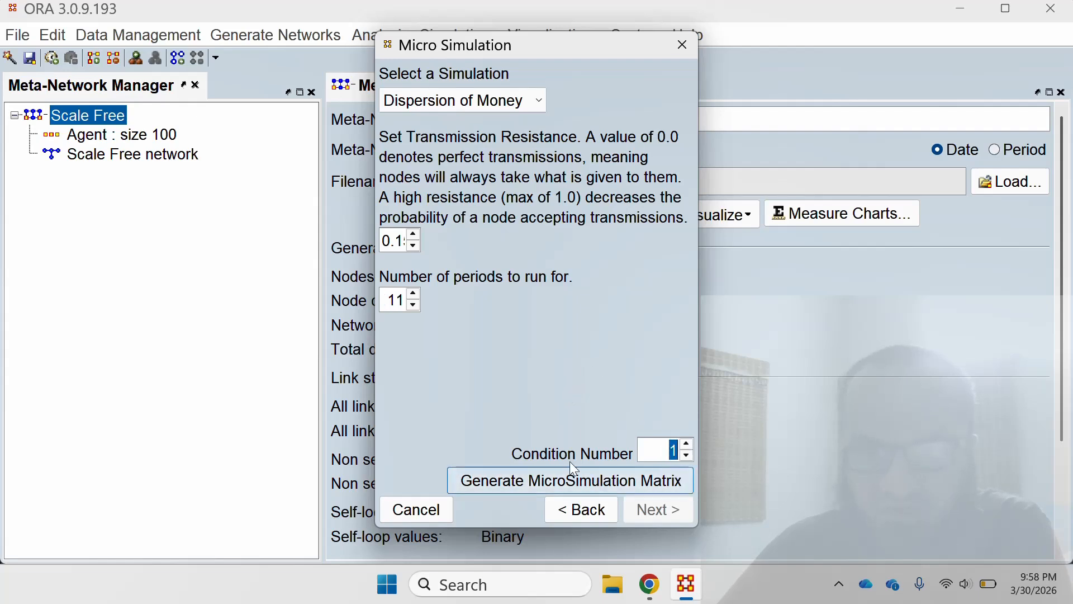
click(515, 480)
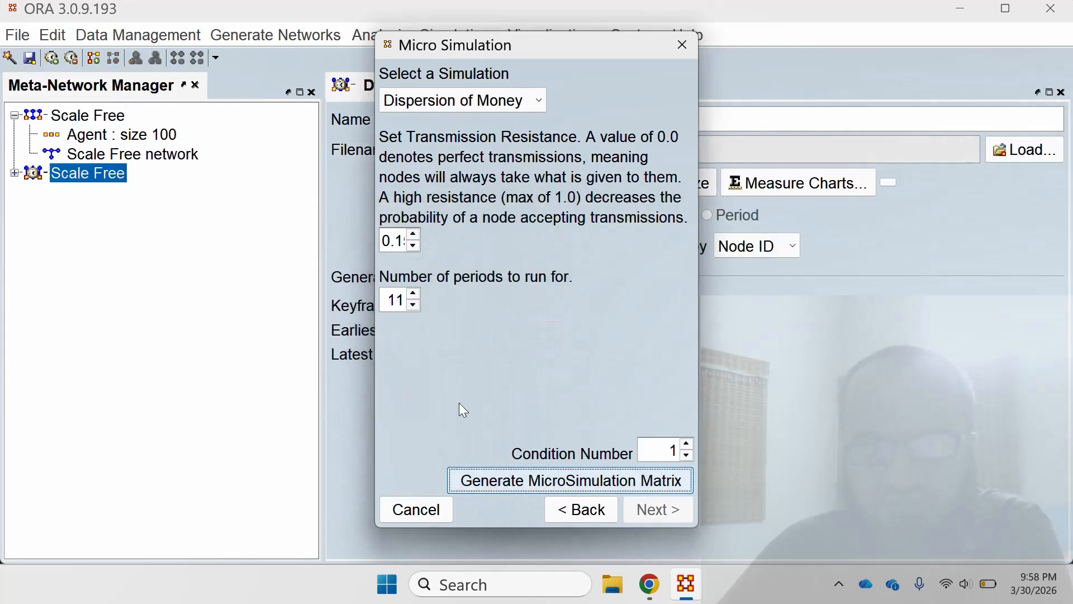
click(419, 509)
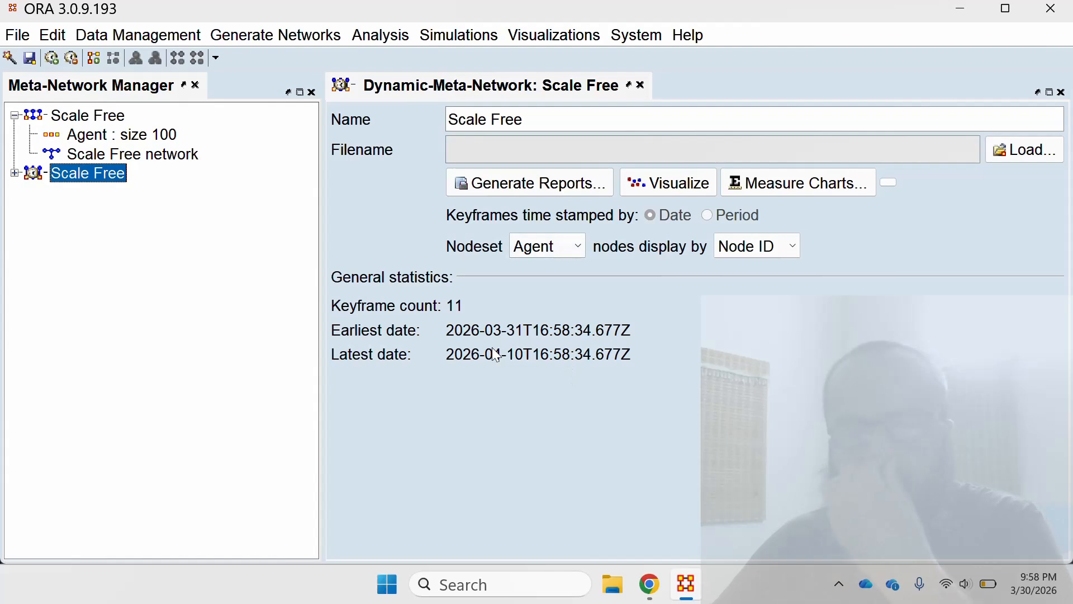
Expand the generated Scale Free dynamic meta-network and examine the date and statistics of its individual keyframes.
click(15, 174)
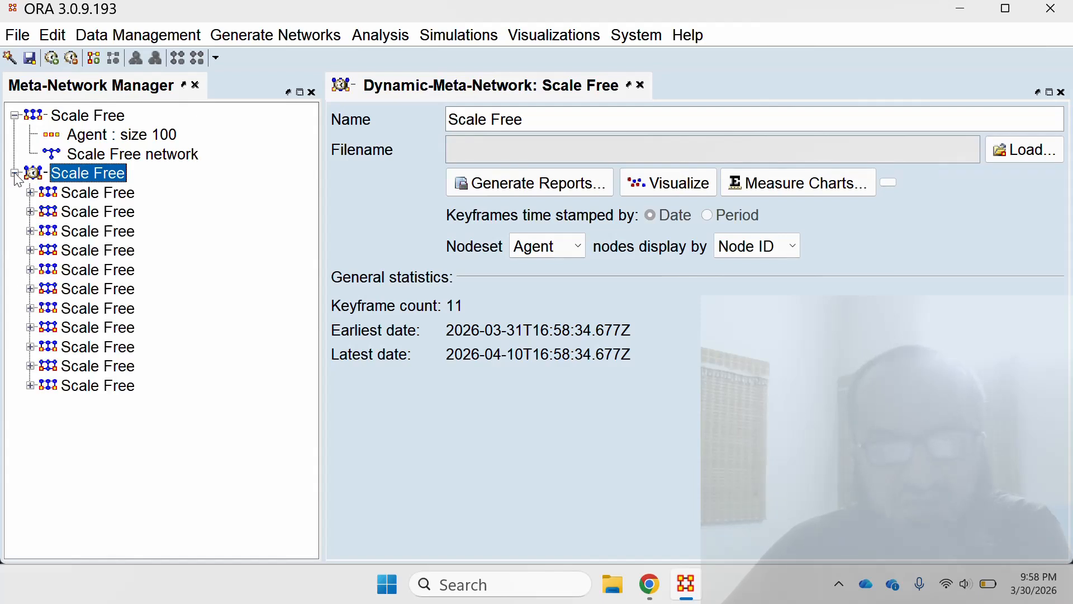
click(101, 213)
click(106, 237)
click(111, 253)
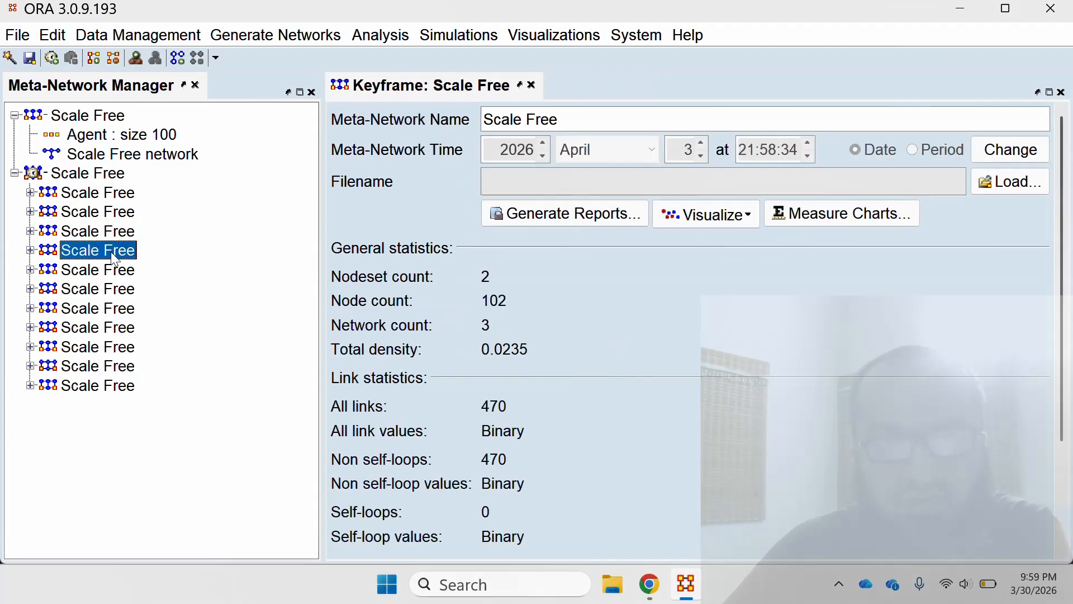
click(115, 272)
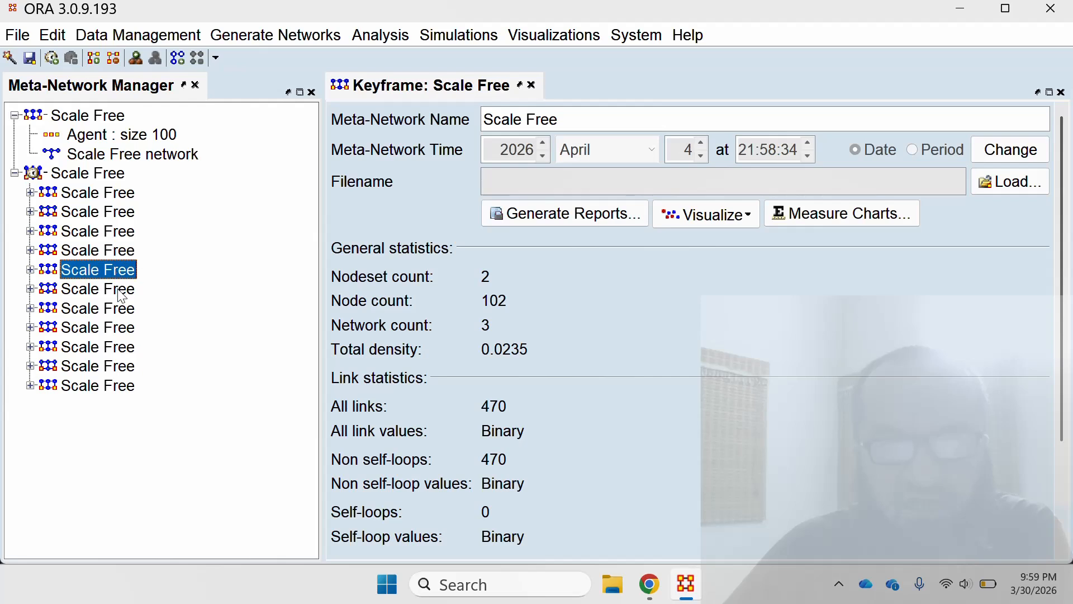
click(122, 297)
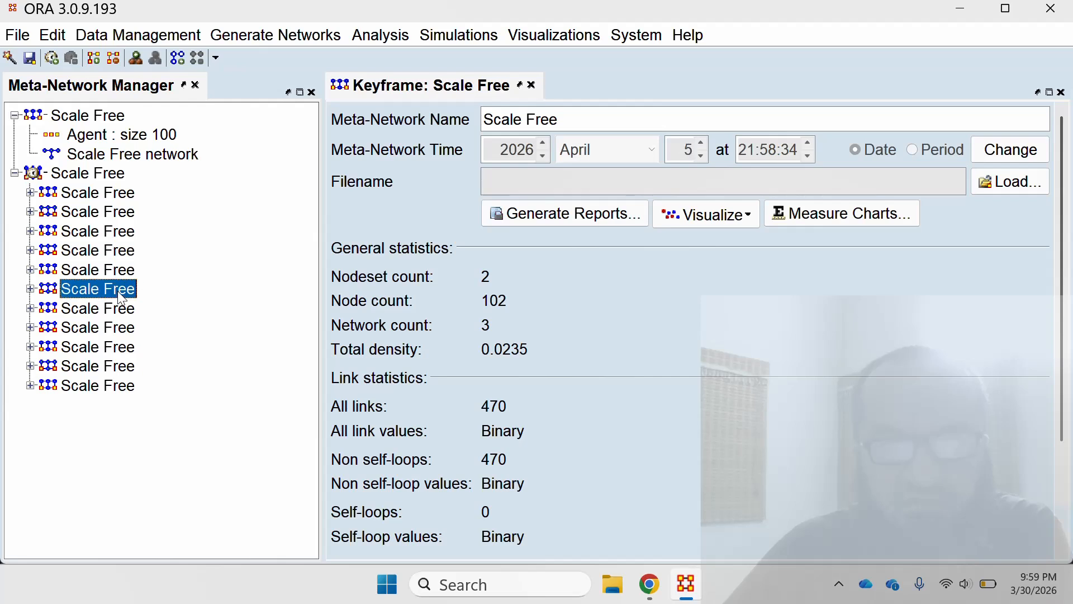
click(119, 327)
click(103, 193)
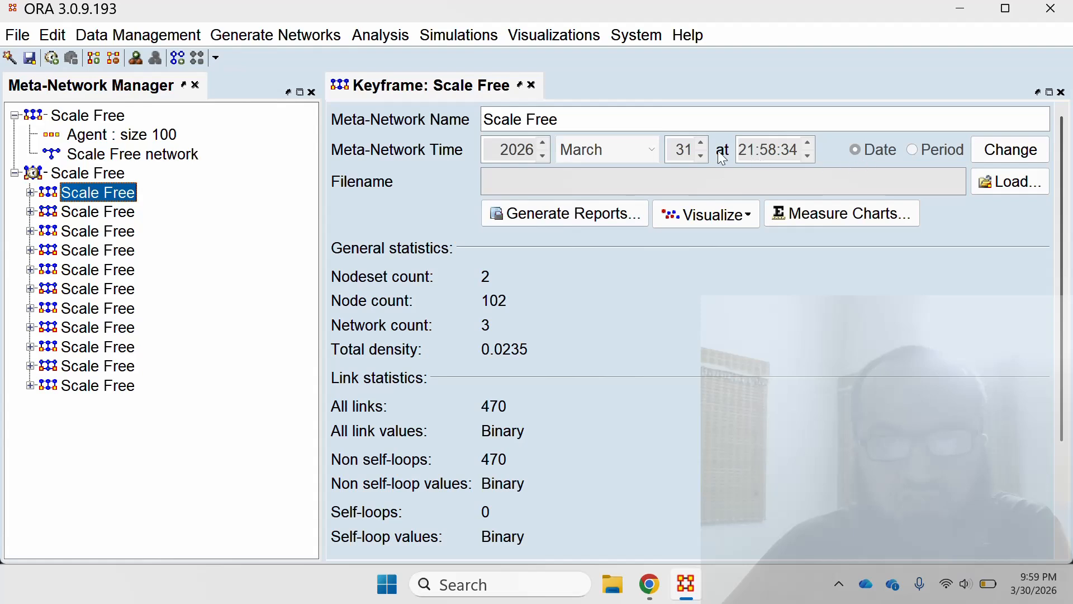
click(99, 214)
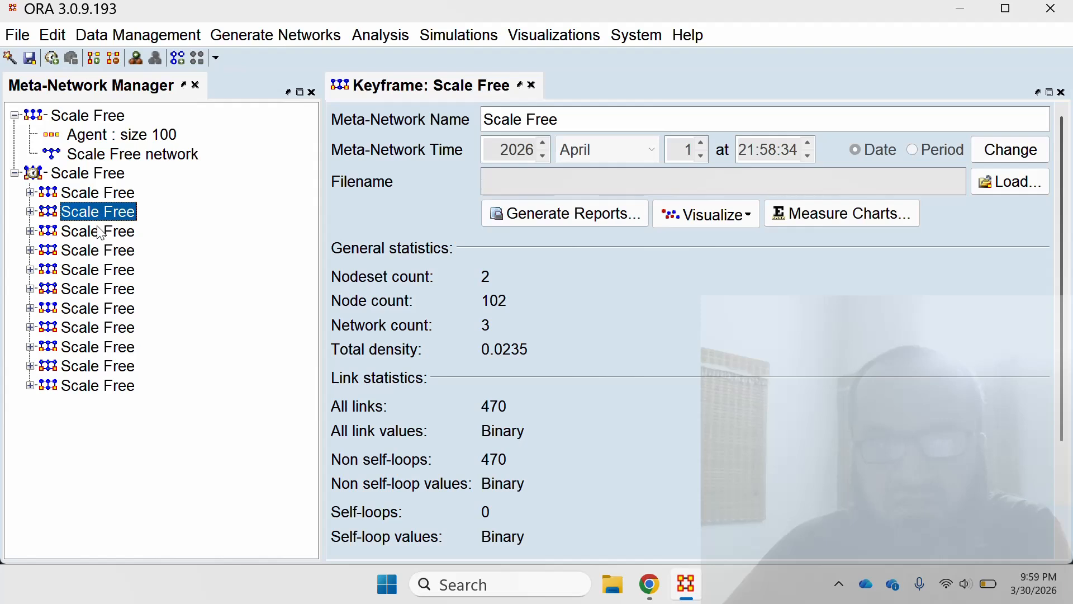
click(100, 232)
click(118, 259)
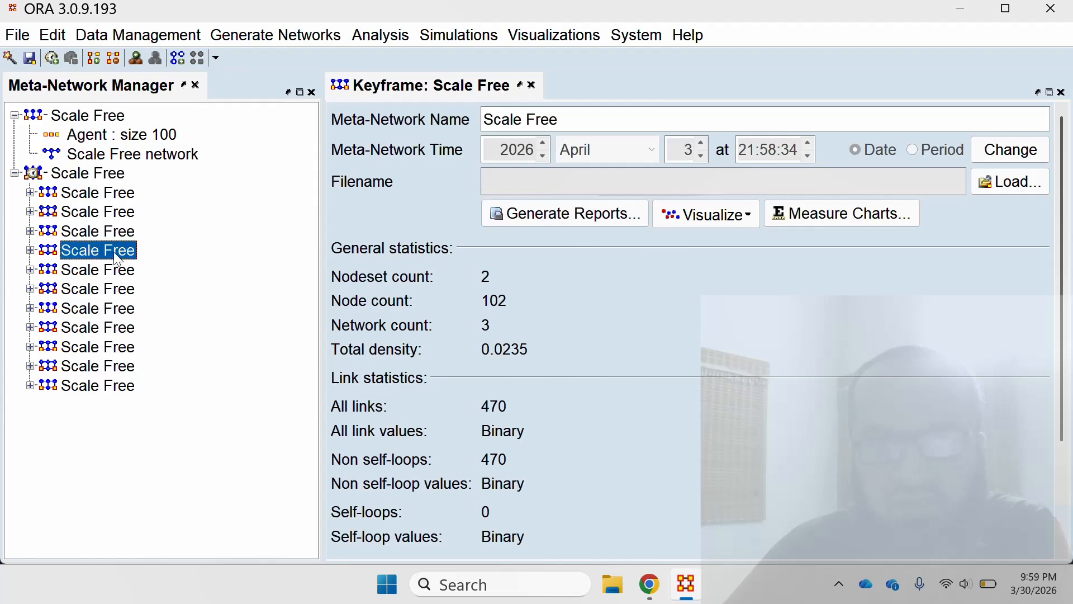
Review the date and statistics of the remaining Scale Free keyframes through the last one, and recheck the first two.
click(121, 273)
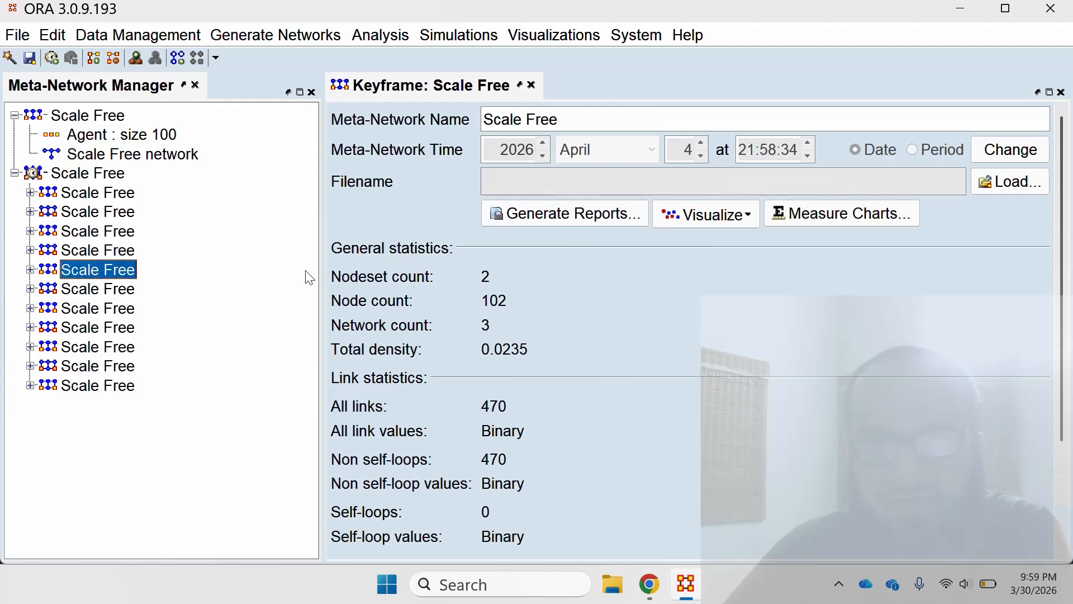
click(125, 290)
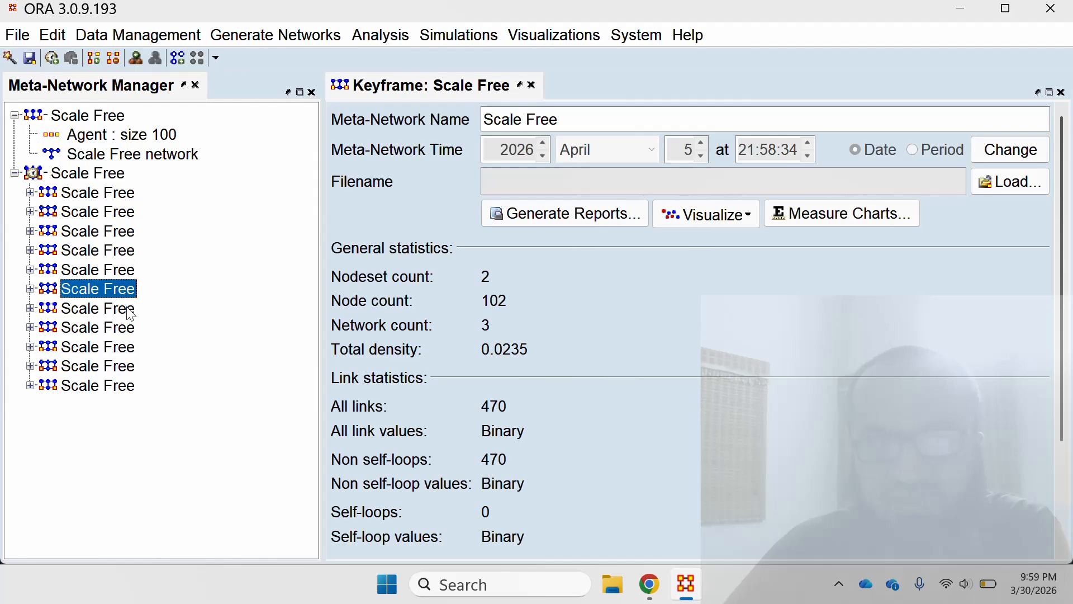
click(126, 311)
click(118, 334)
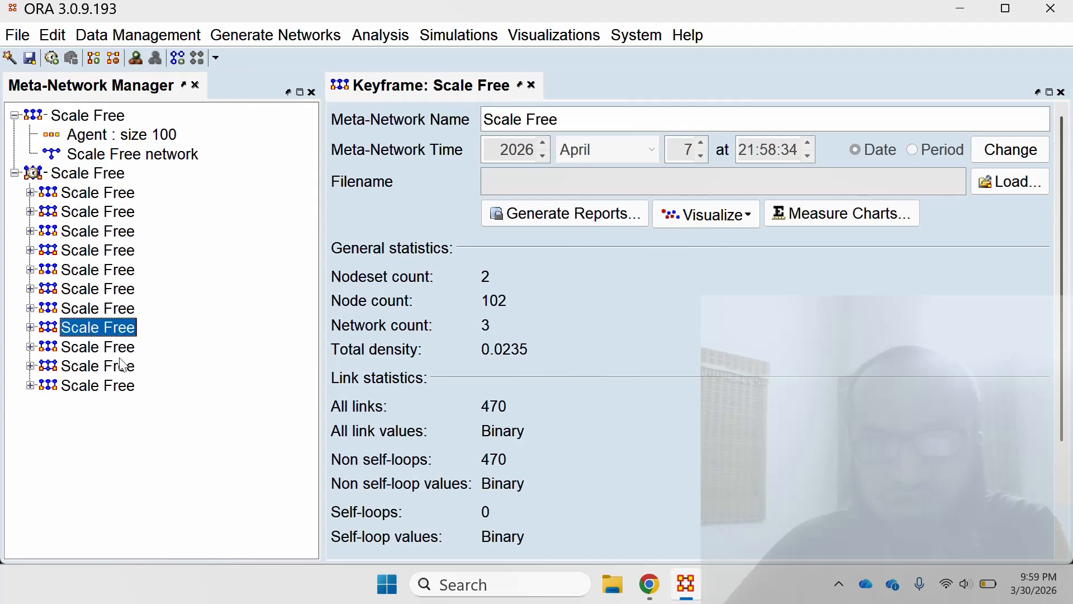
click(117, 350)
click(110, 366)
click(117, 386)
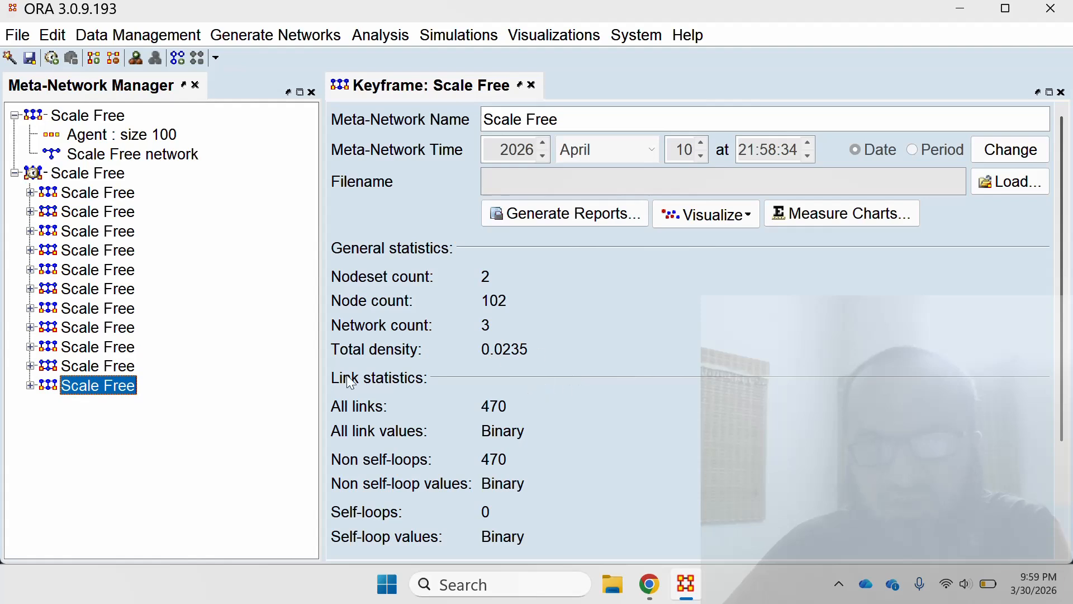
click(132, 194)
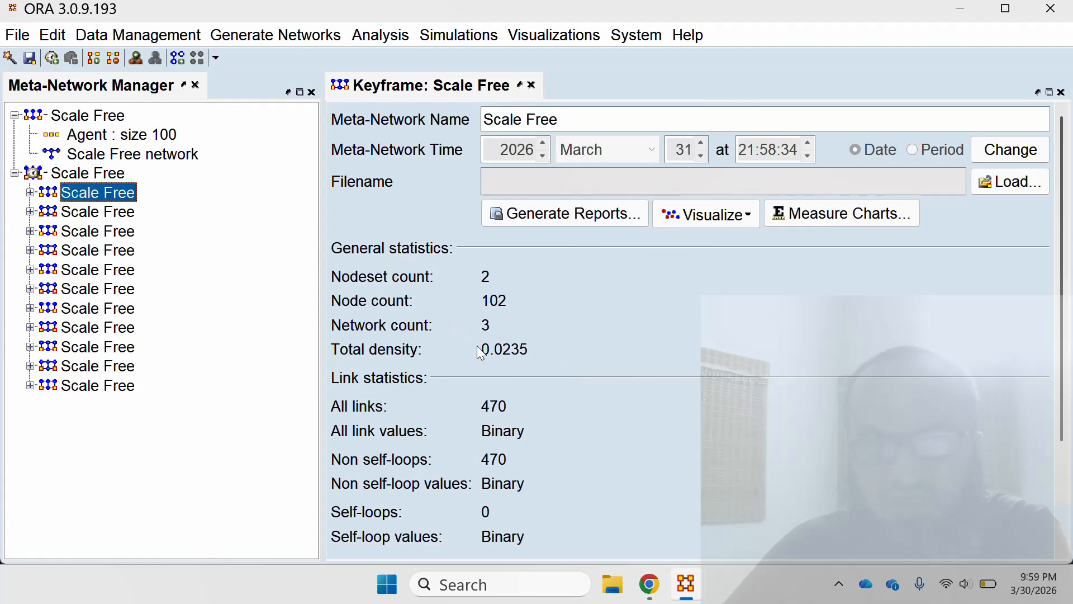
click(114, 215)
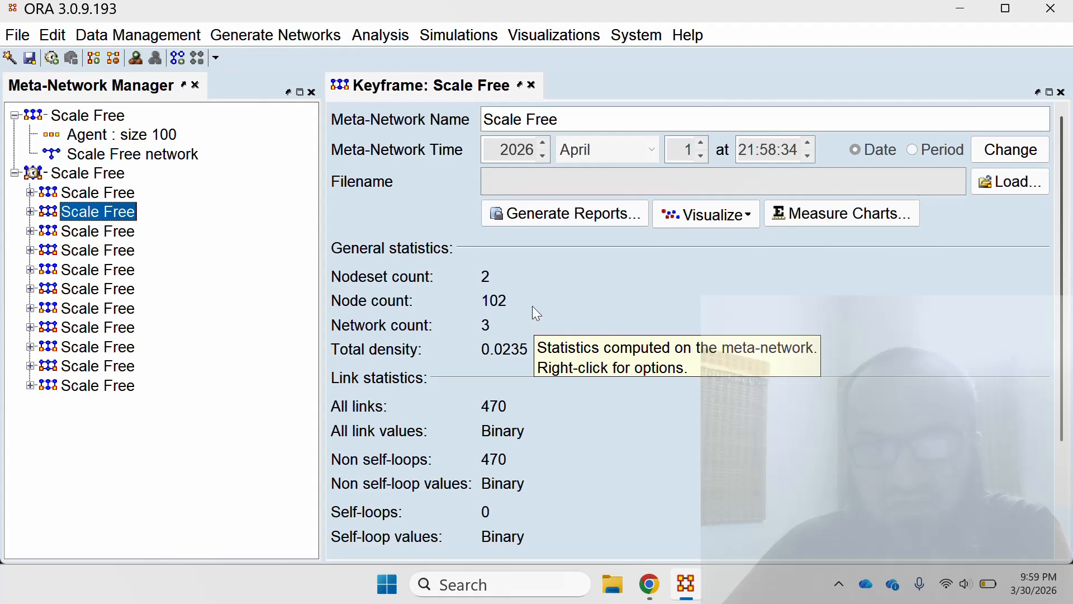
Expand the first keyframe and inspect its Money nodeset's nodes and general information, collapsing the keyframe when done.
click(31, 192)
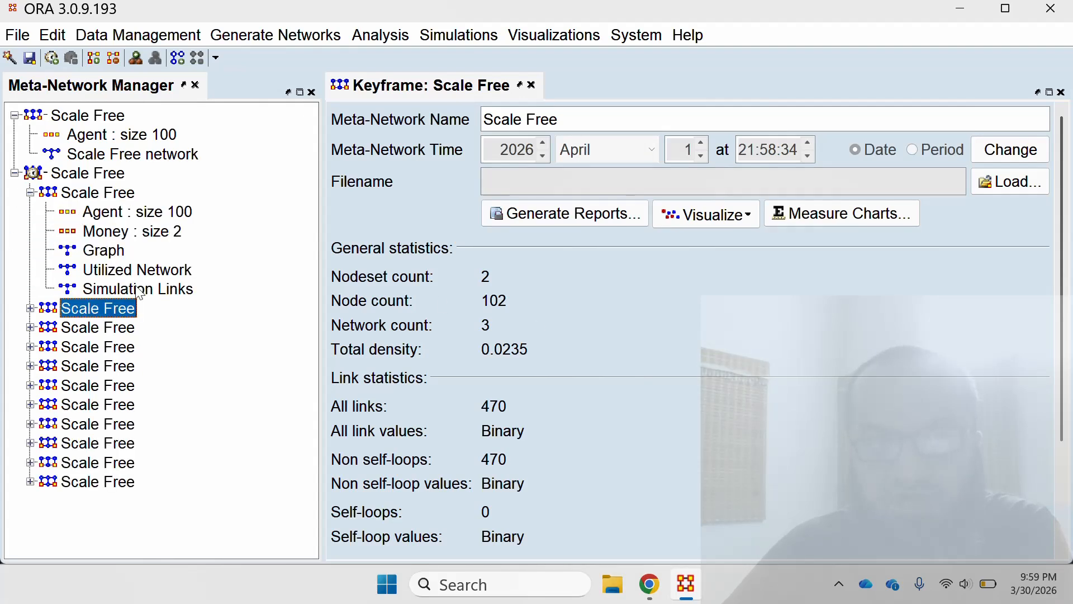
click(138, 231)
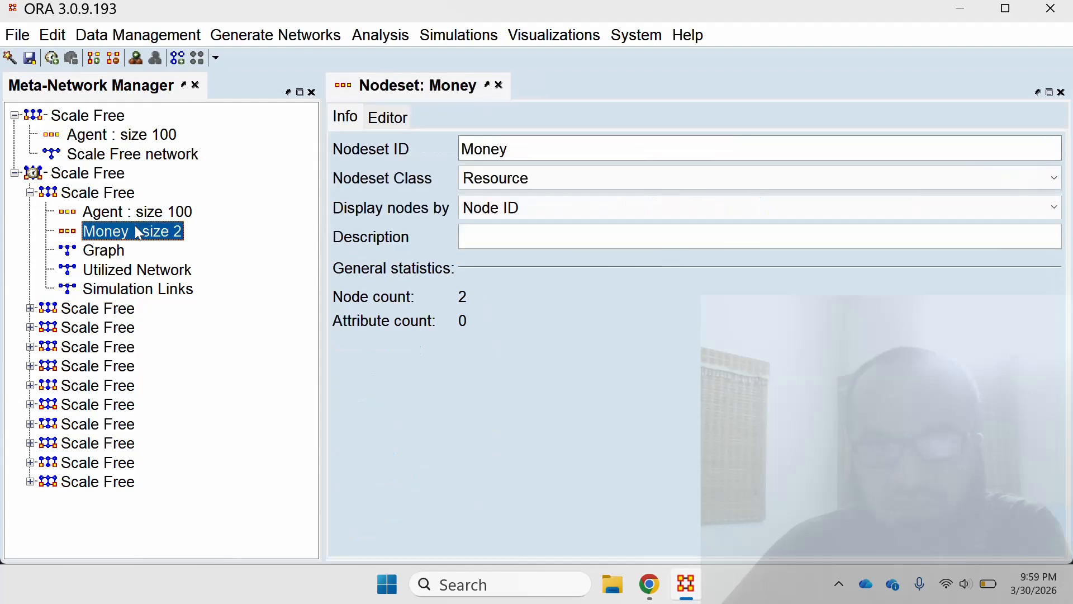
click(391, 118)
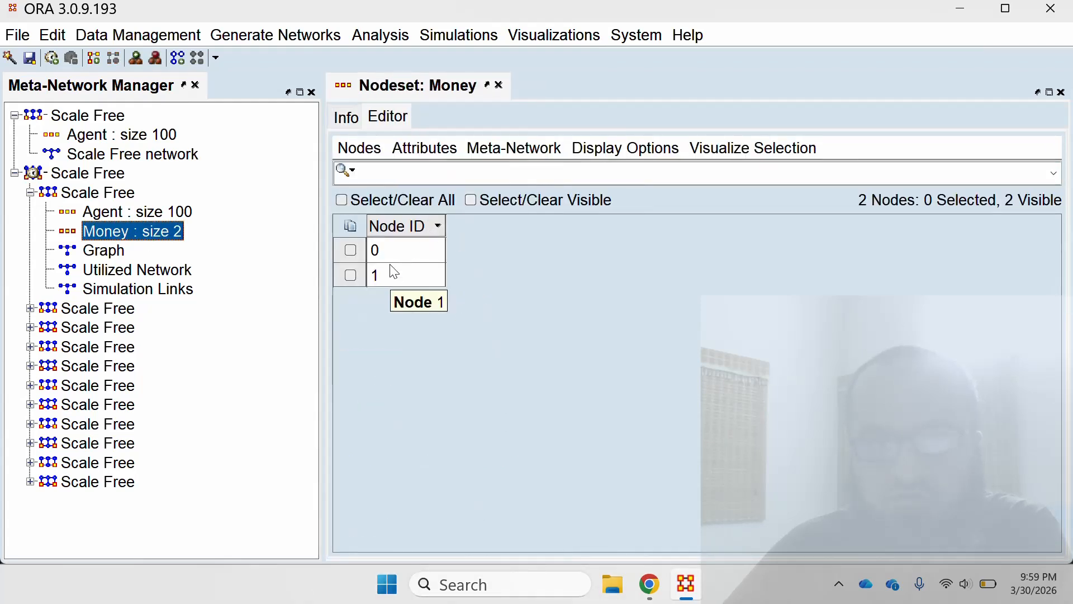
click(346, 117)
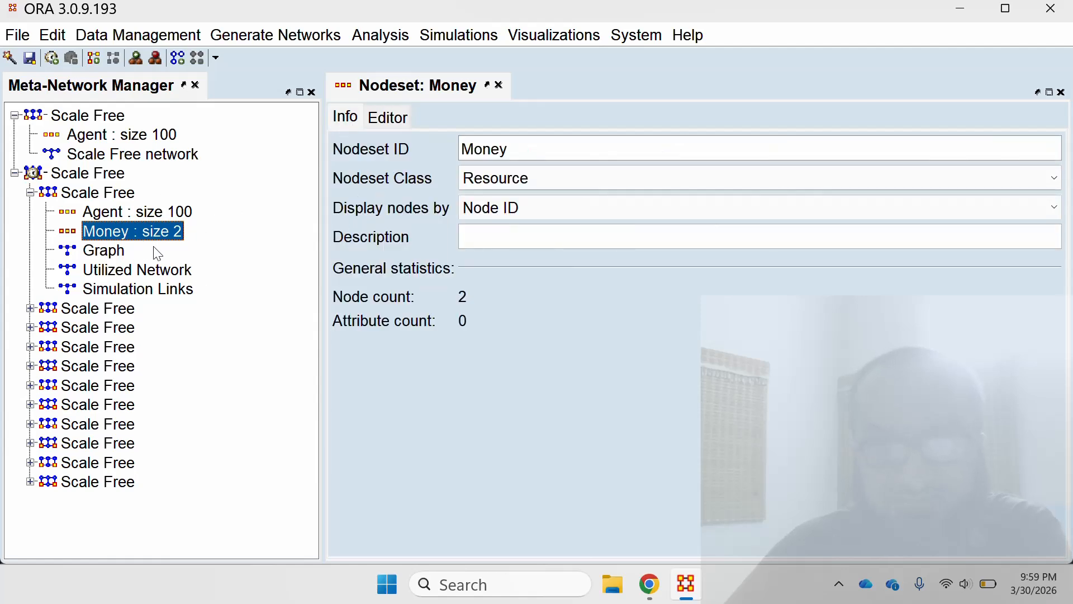
click(30, 192)
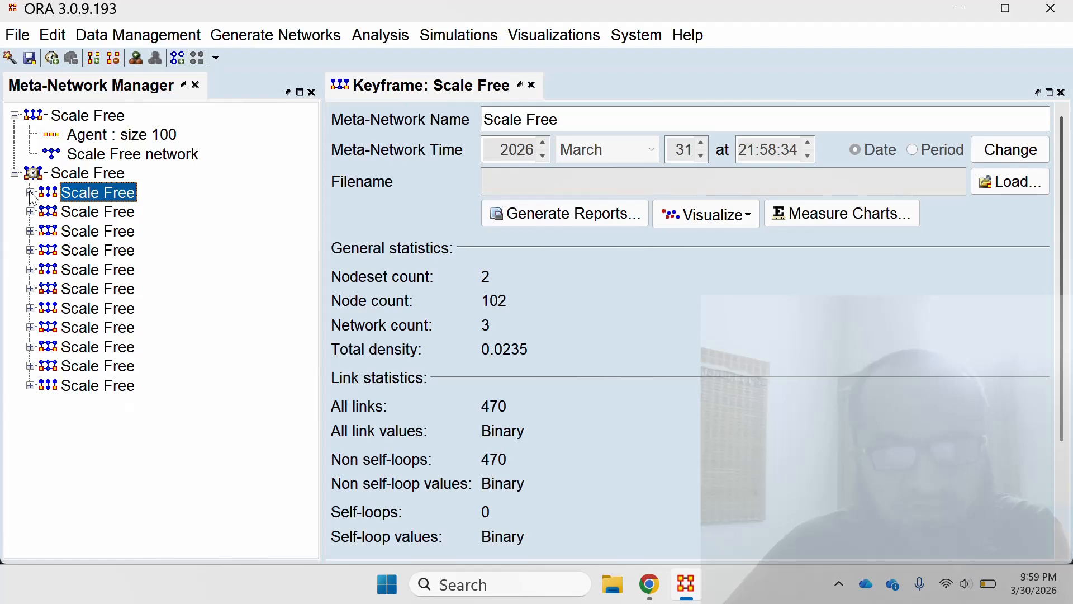
Examine the Agent and Money nodesets and the Graph, Utilized Network and Simulation Links networks of the first keyframe.
click(30, 192)
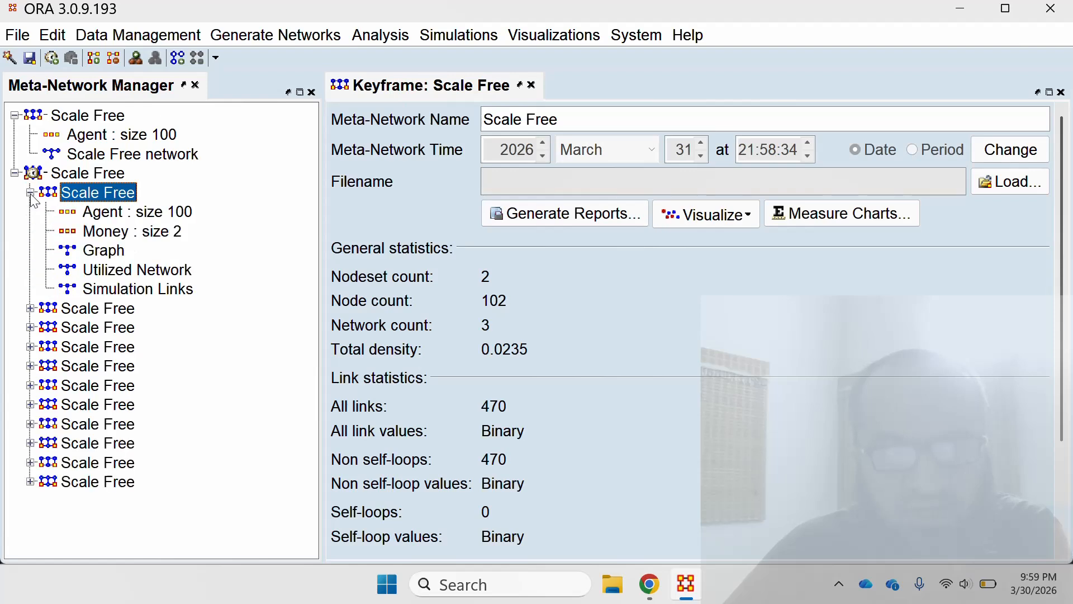
click(175, 215)
click(176, 235)
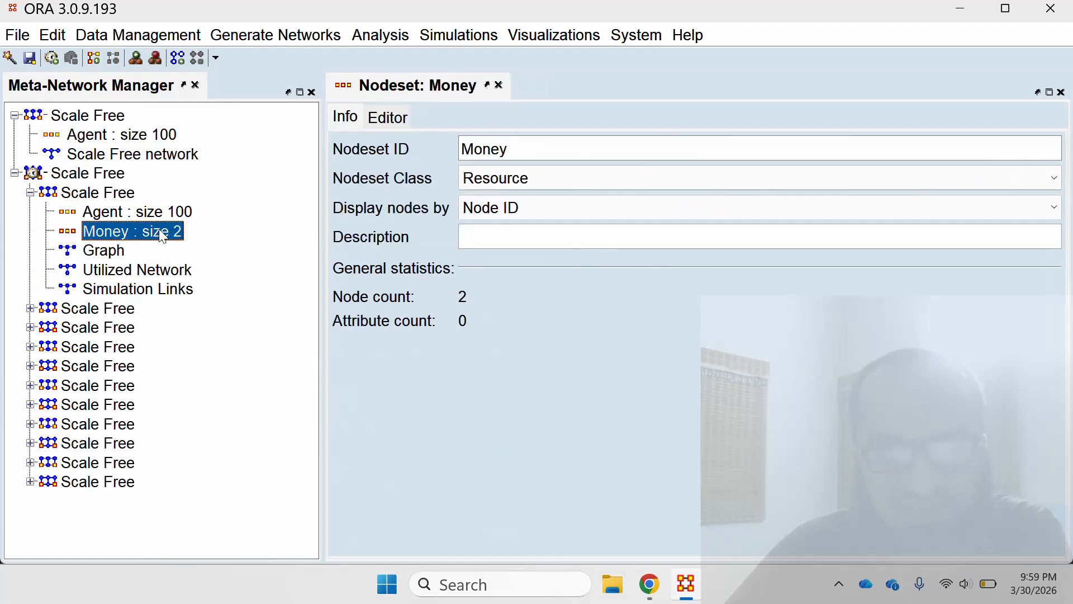
click(103, 253)
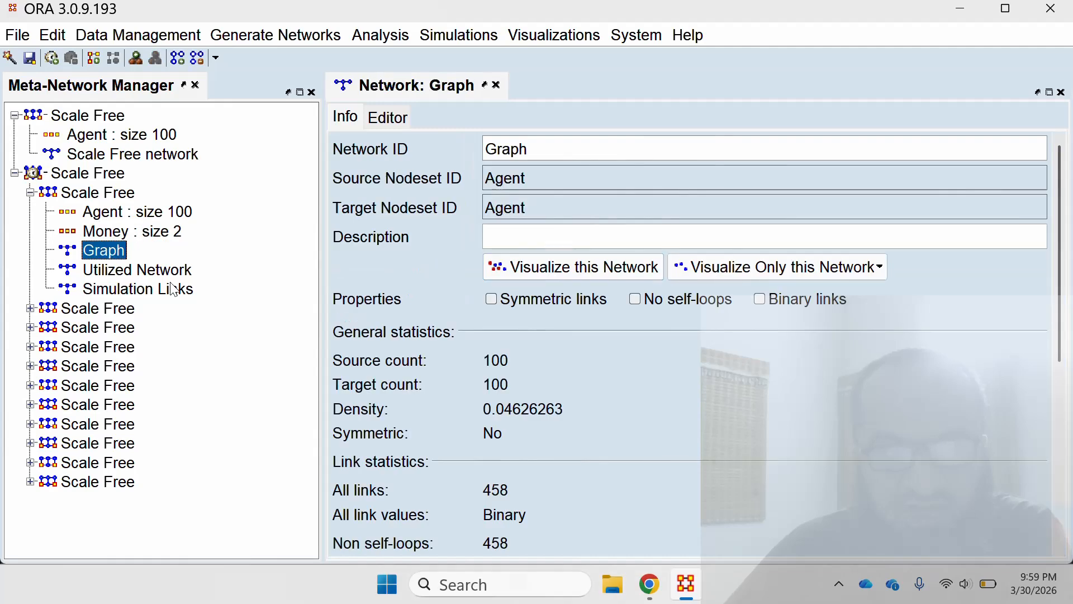
click(174, 274)
click(175, 290)
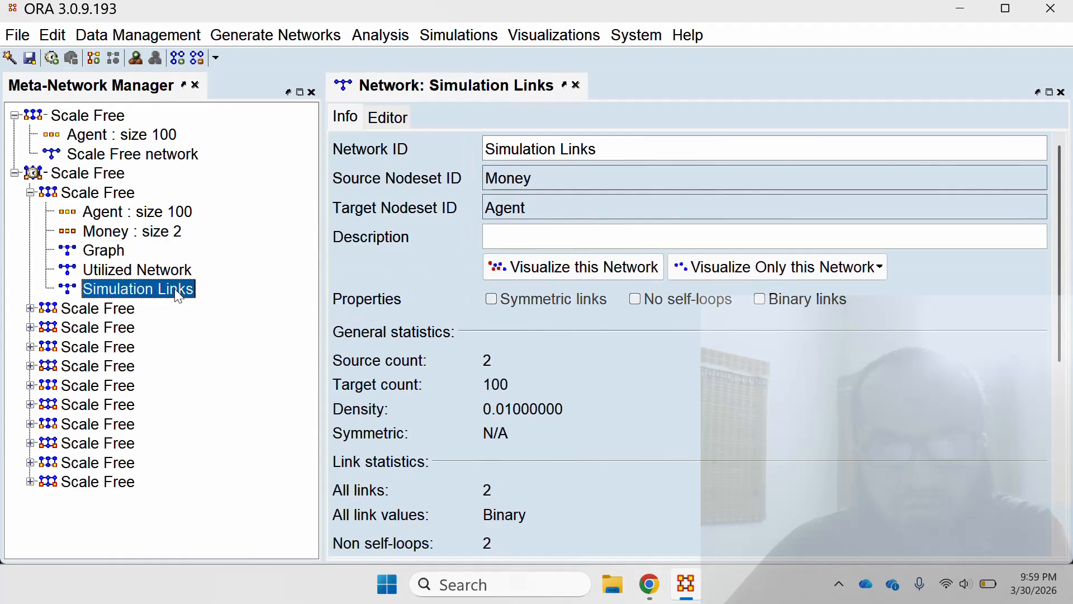
Visualize the first keyframe, dated March 31, and inspect its agent and money nodes in the network visualizer.
click(107, 194)
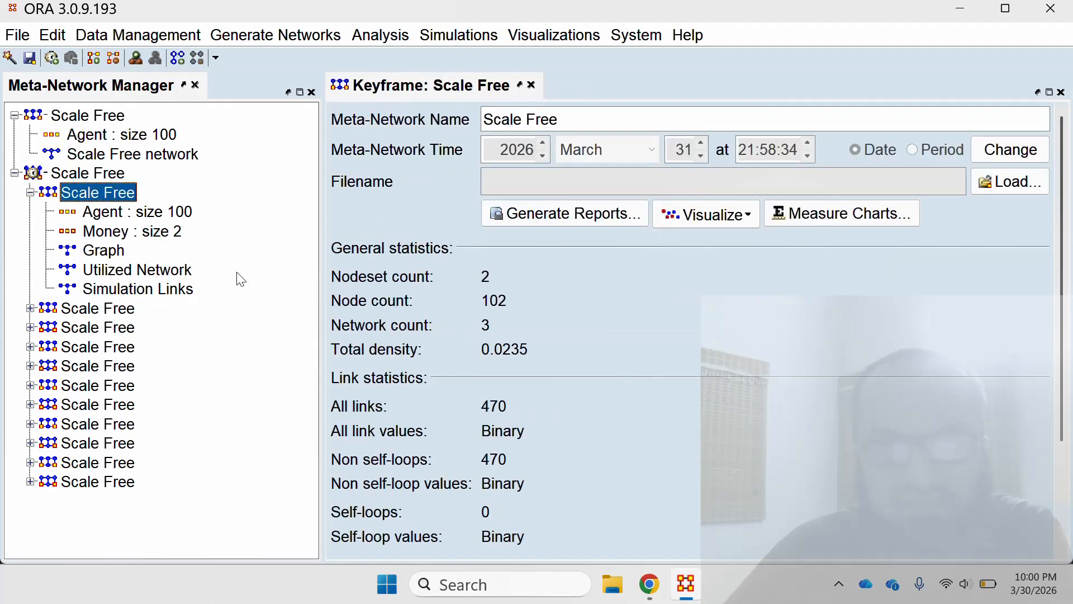
click(721, 213)
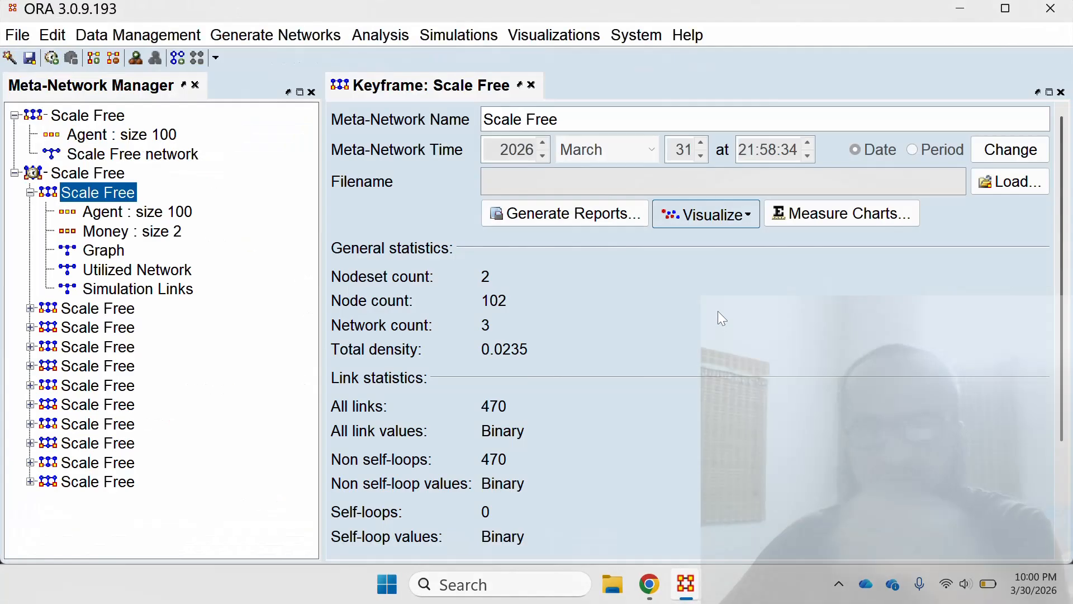
click(966, 9)
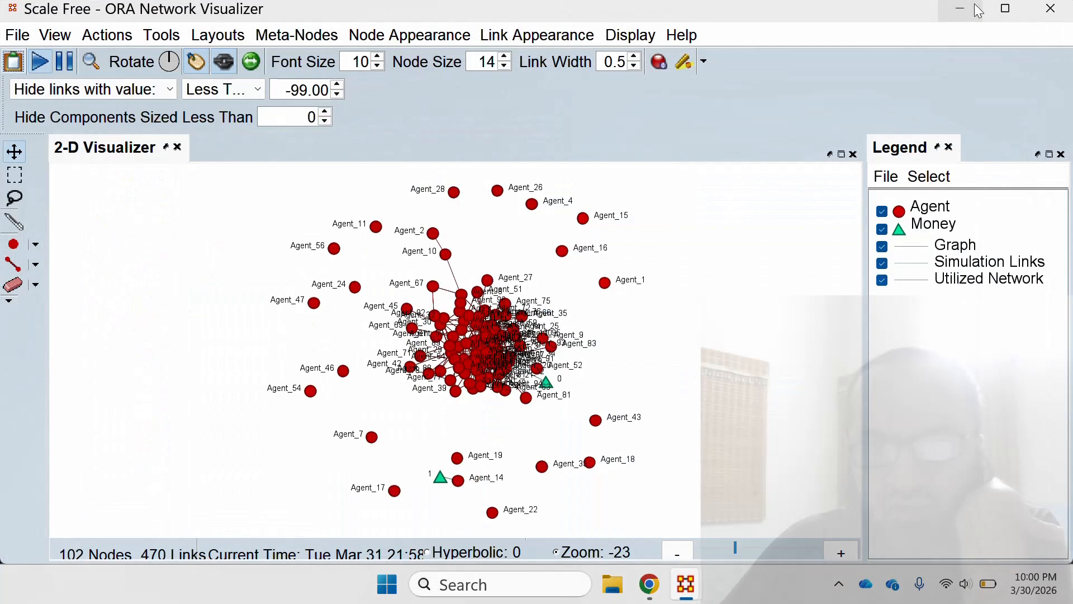
scroll(749, 292, up, 3)
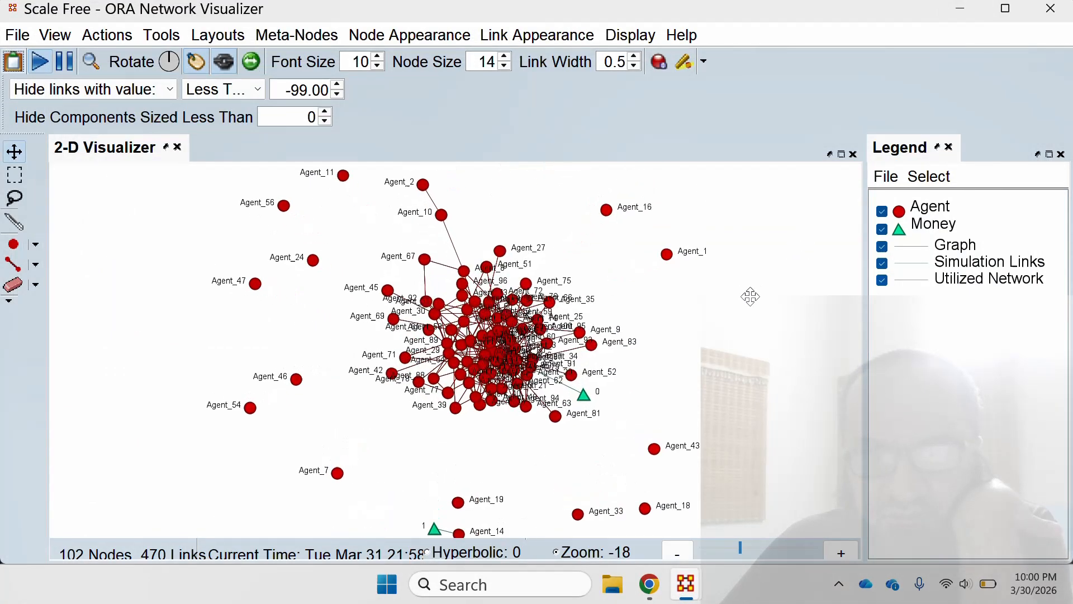
drag(767, 333, 720, 395)
drag(759, 318, 760, 157)
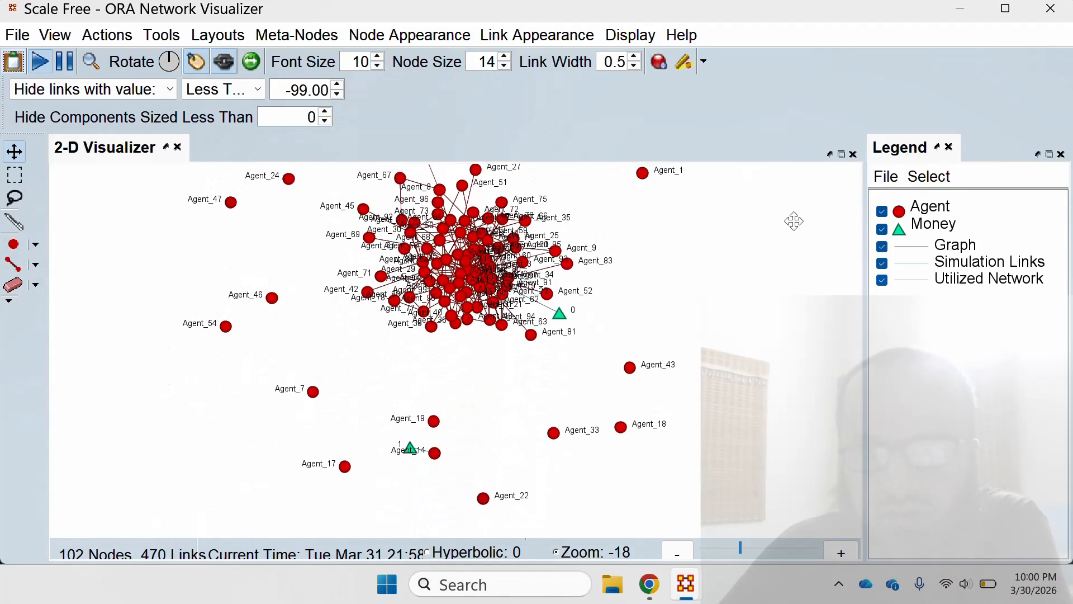
Hide Simulation Links, Money and Utilized Network in the visualization, leaving only the Agent nodes with their Graph links.
click(882, 263)
click(882, 230)
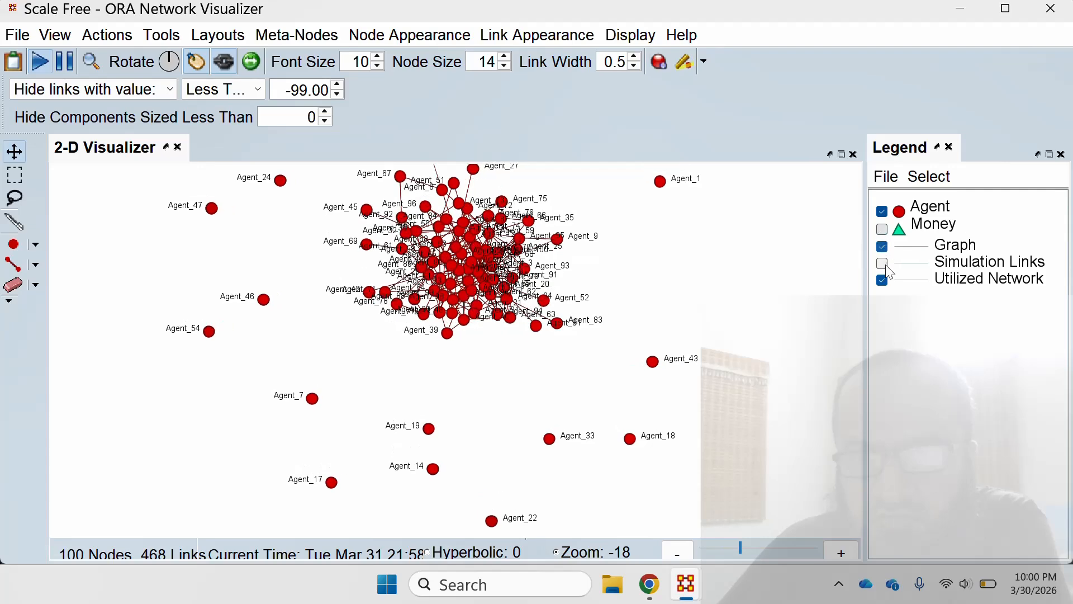
click(882, 280)
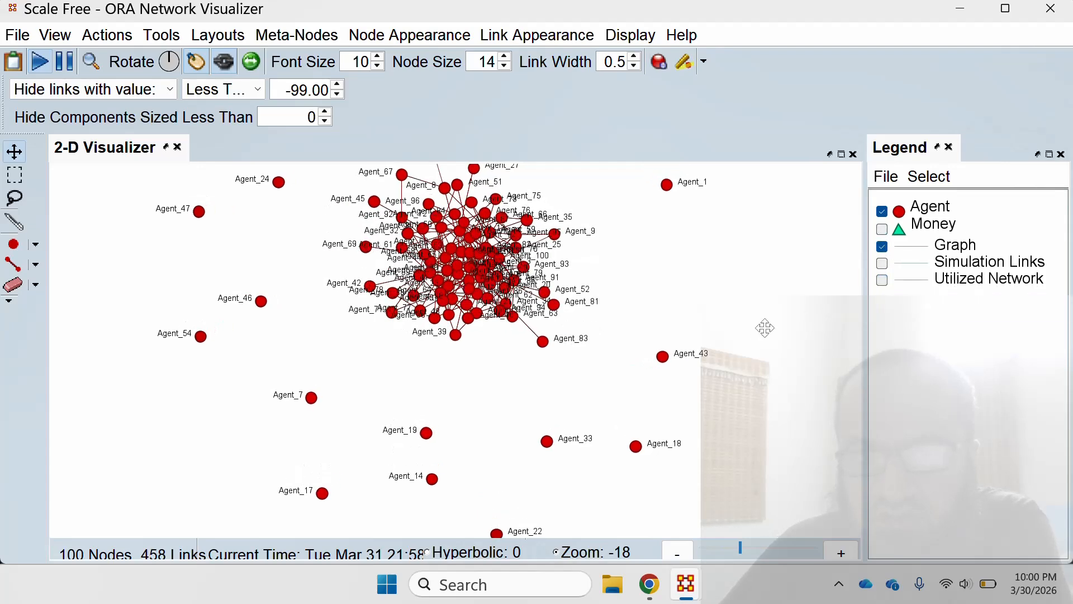
scroll(718, 333, up, 2)
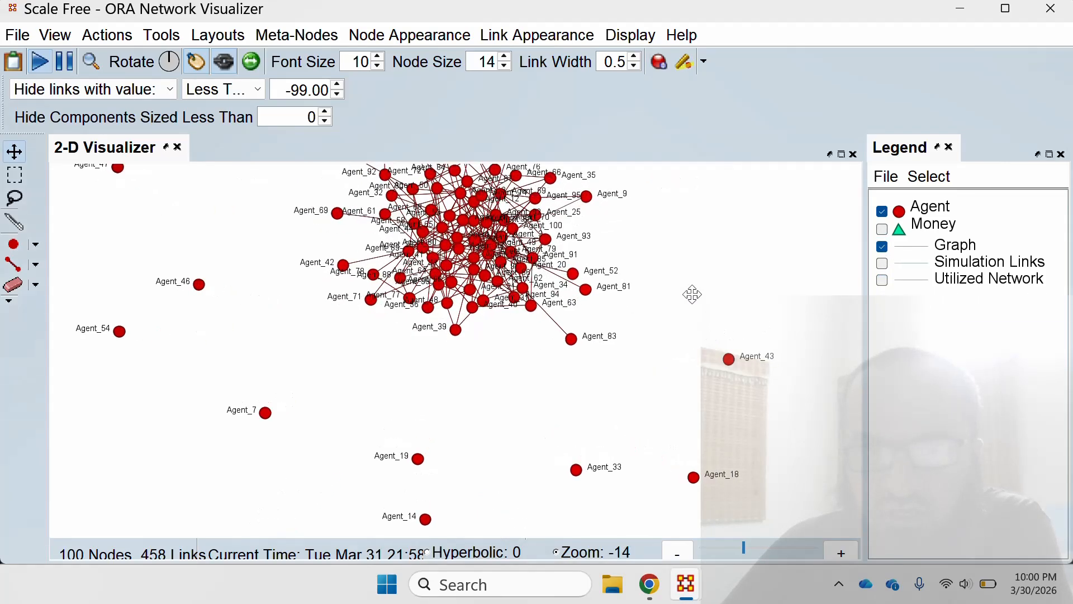
scroll(691, 295, down, 2)
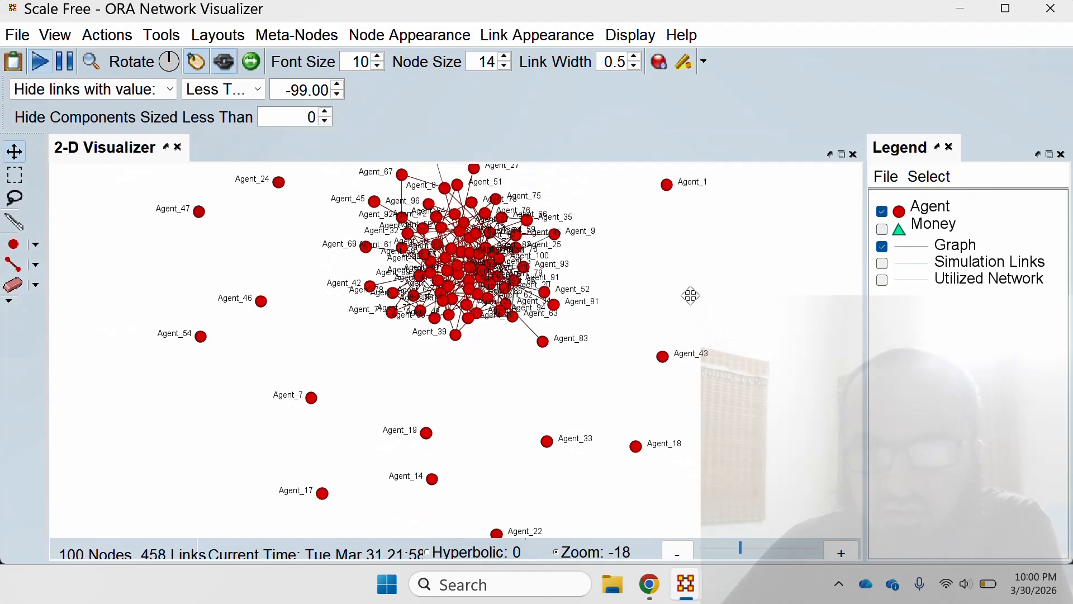
Hide the Graph links, show Simulation Links with the Money nodes, examine which agents hold money, and close the visualizer.
click(882, 246)
click(881, 262)
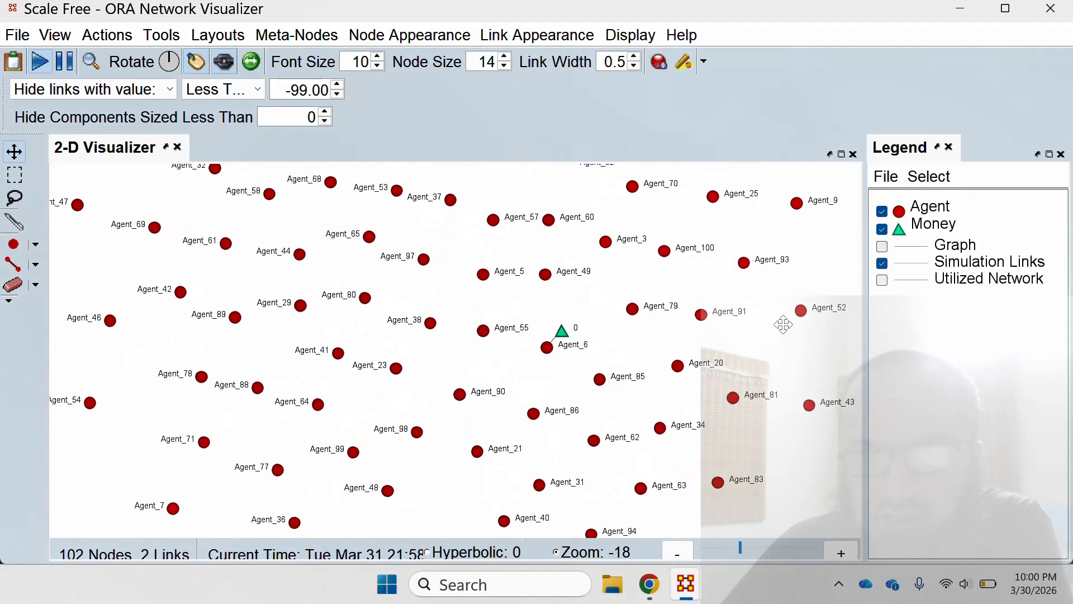
scroll(779, 317, down, 4)
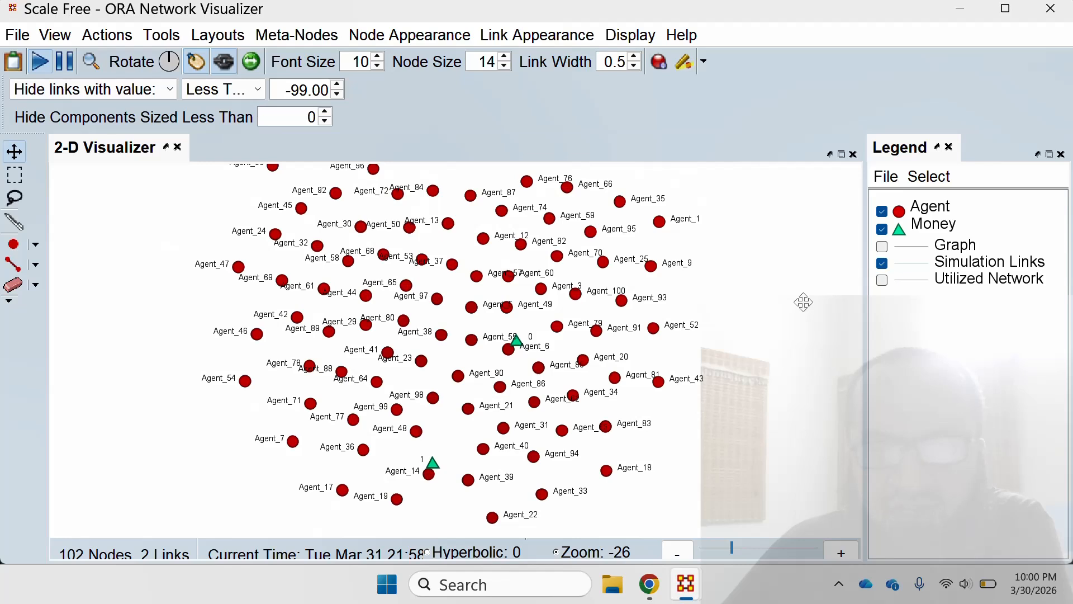
scroll(766, 290, up, 4)
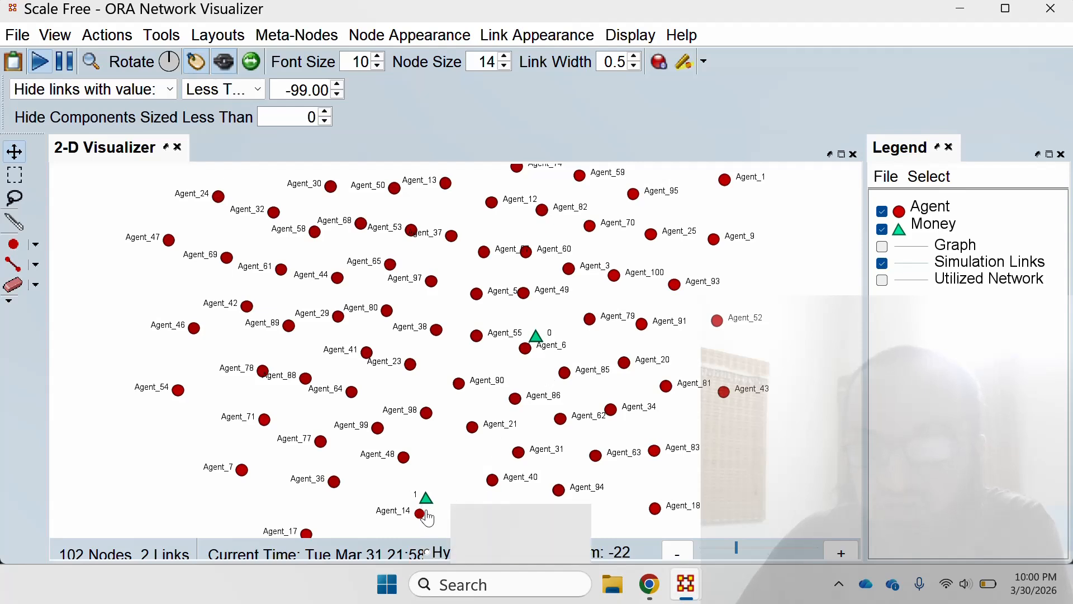
scroll(405, 459, up, 1)
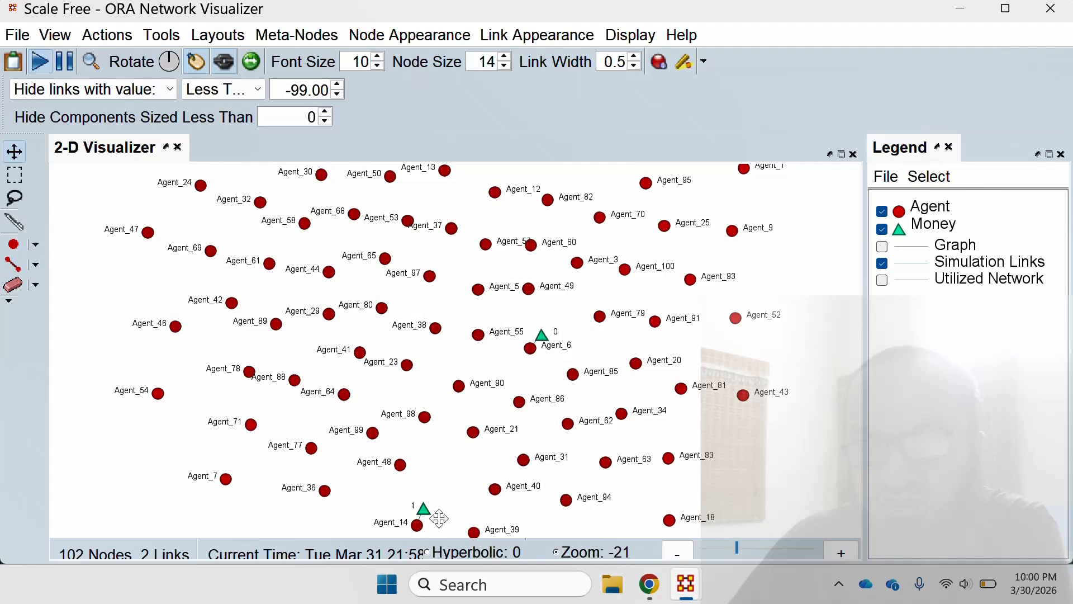
click(1061, 6)
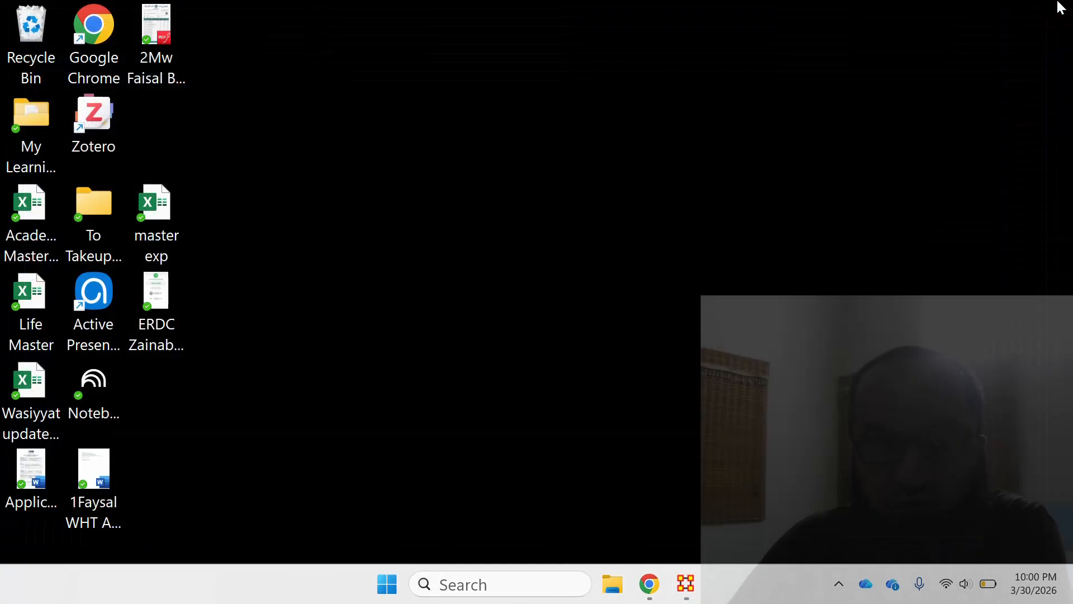
Return to the main ORA window, expand the second keyframe, dated April 1, and display it in the network visualizer.
click(686, 583)
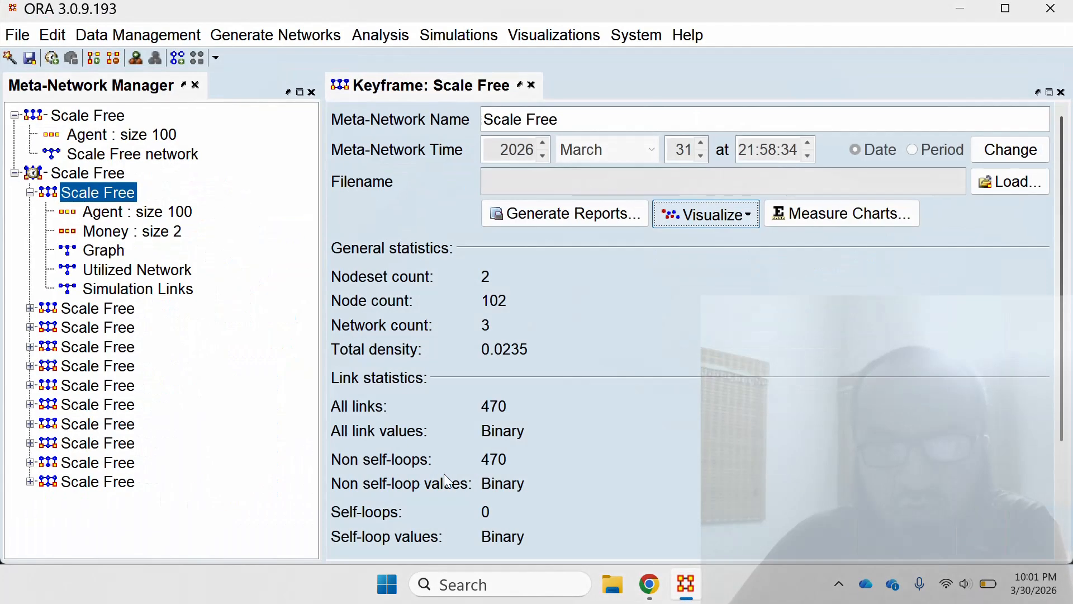
click(103, 312)
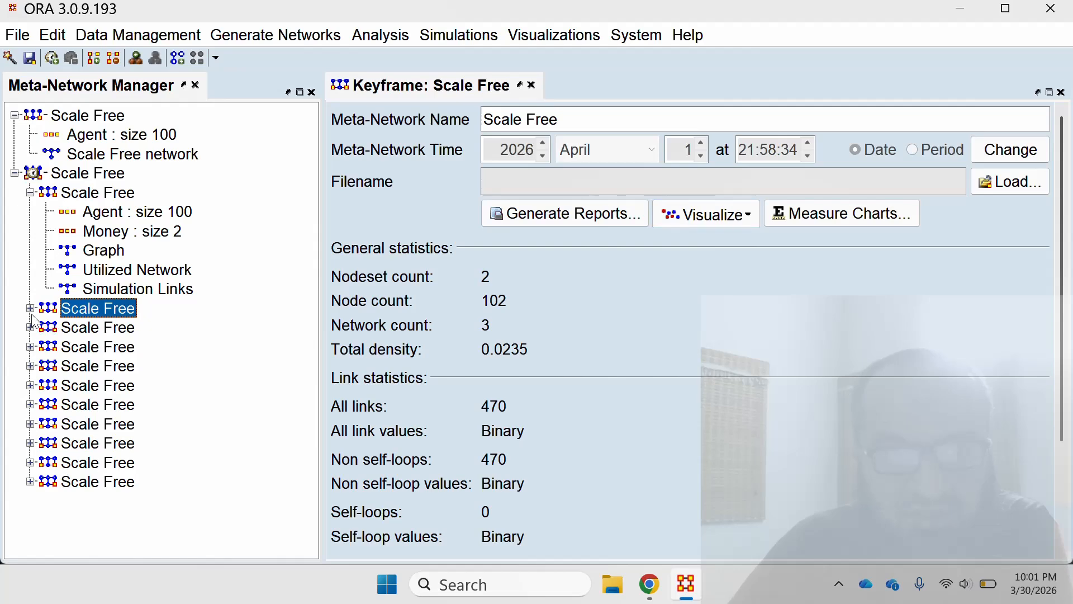
click(30, 309)
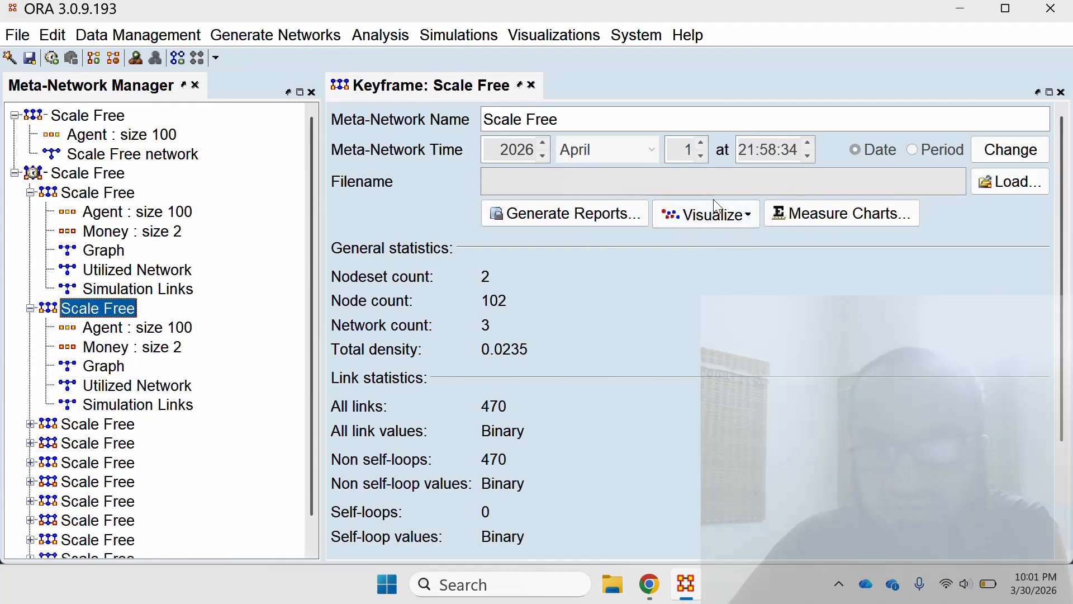
click(709, 217)
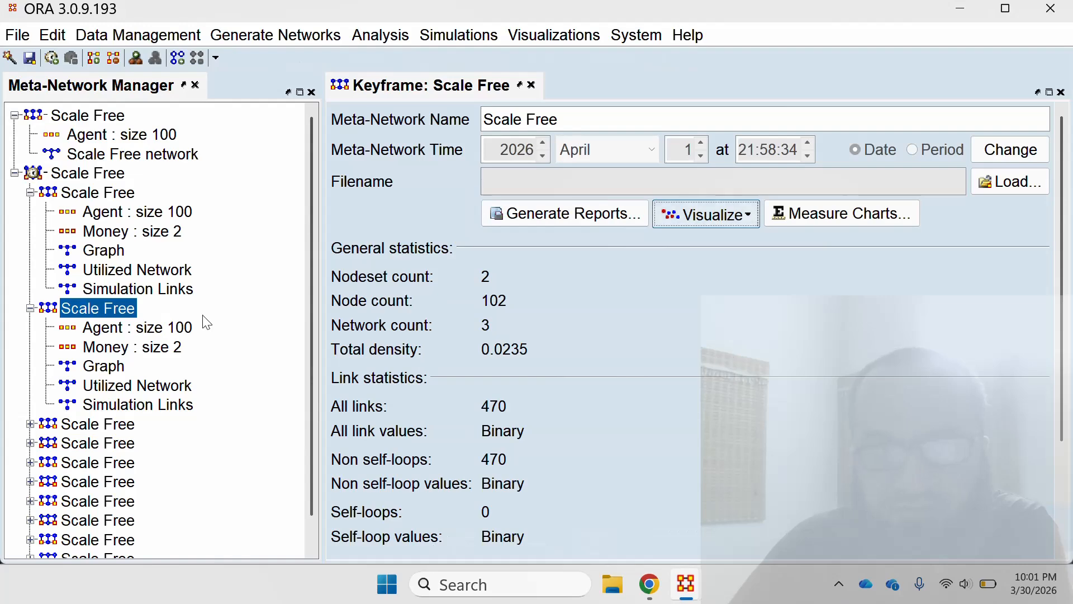
mouse_move(686, 584)
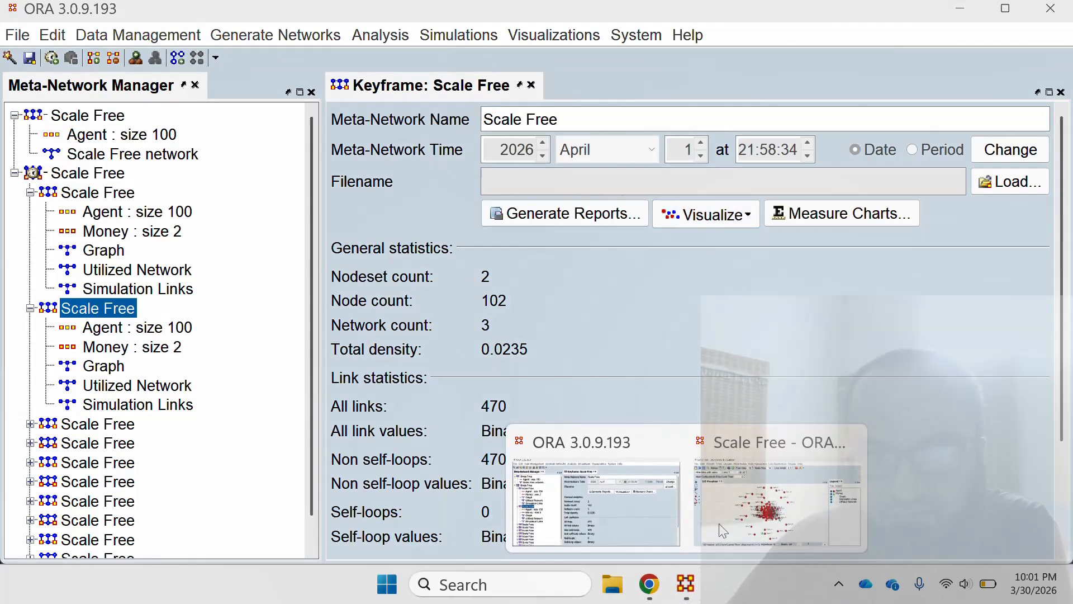
click(748, 513)
scroll(718, 455, up, 2)
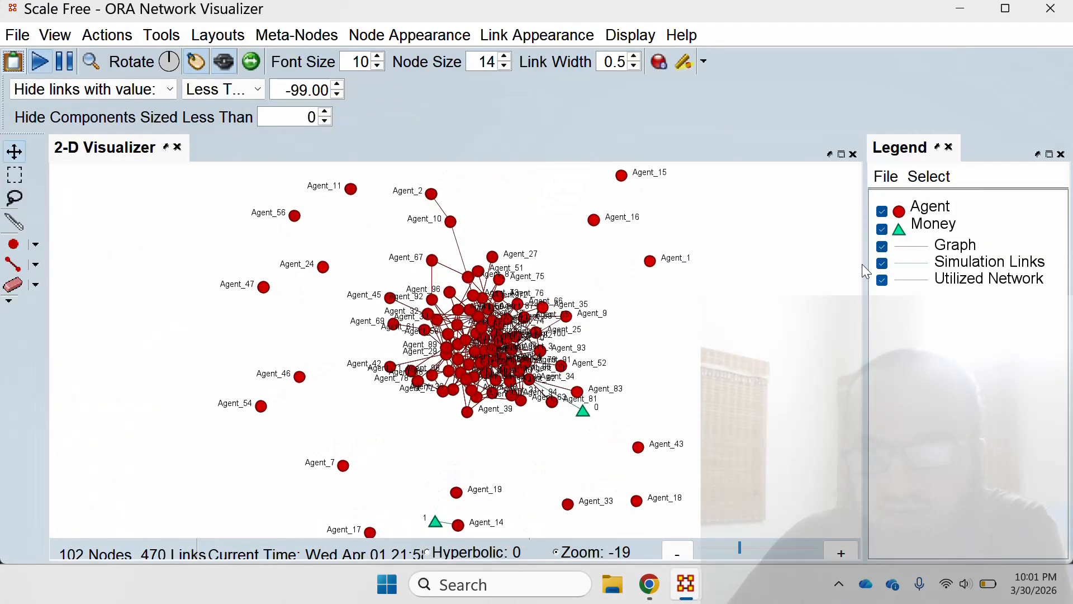
Hide the Graph and Utilized Network links in the April 1 keyframe and examine which agents hold the two money nodes.
click(882, 246)
click(882, 279)
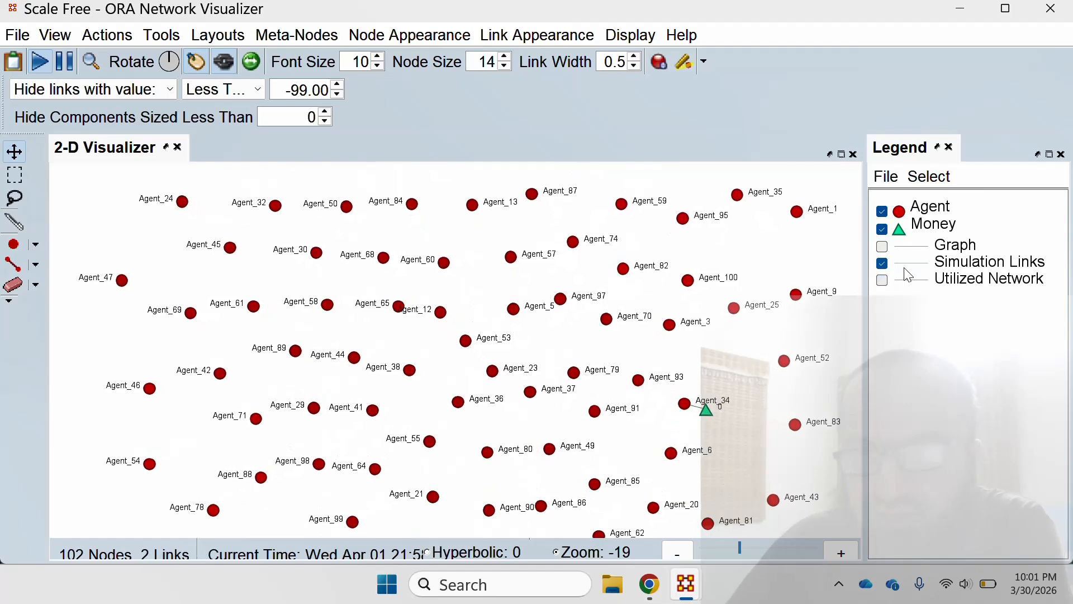
scroll(790, 343, down, 1)
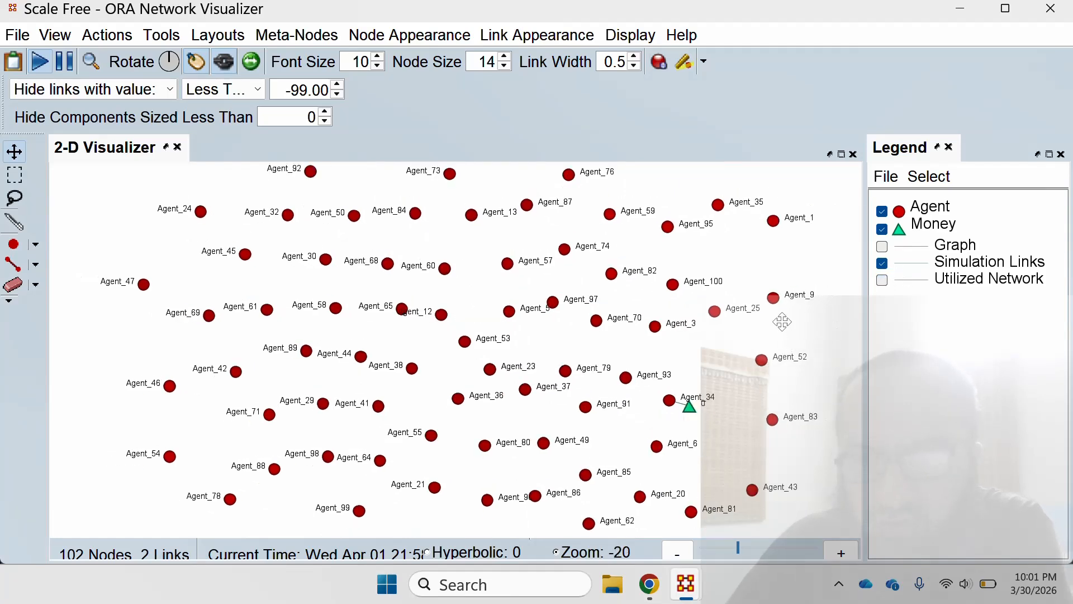
scroll(773, 431, up, 2)
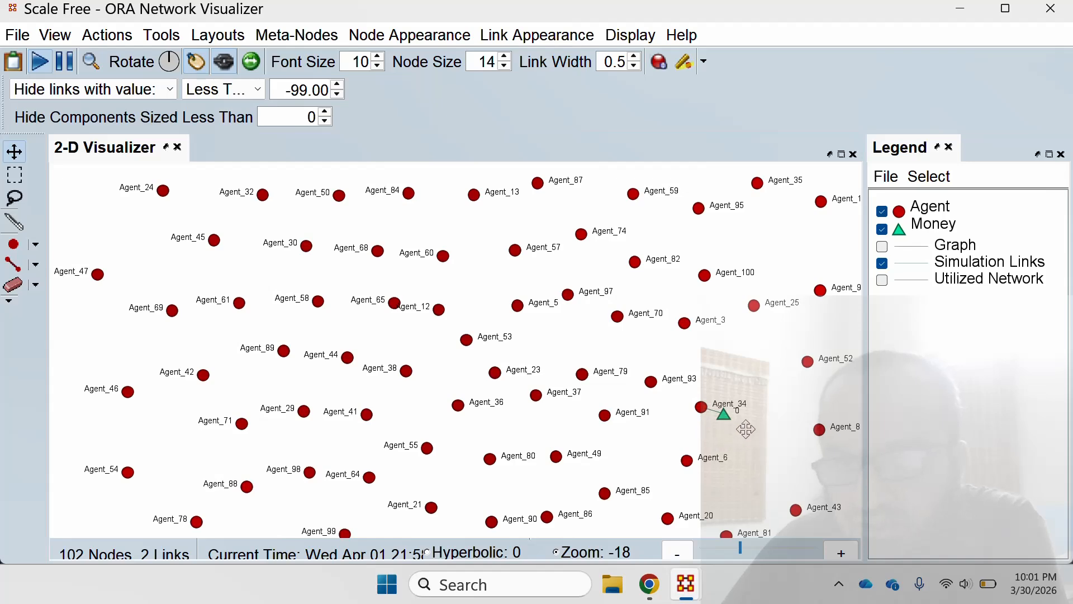
scroll(631, 489, down, 3)
drag(599, 484, 618, 274)
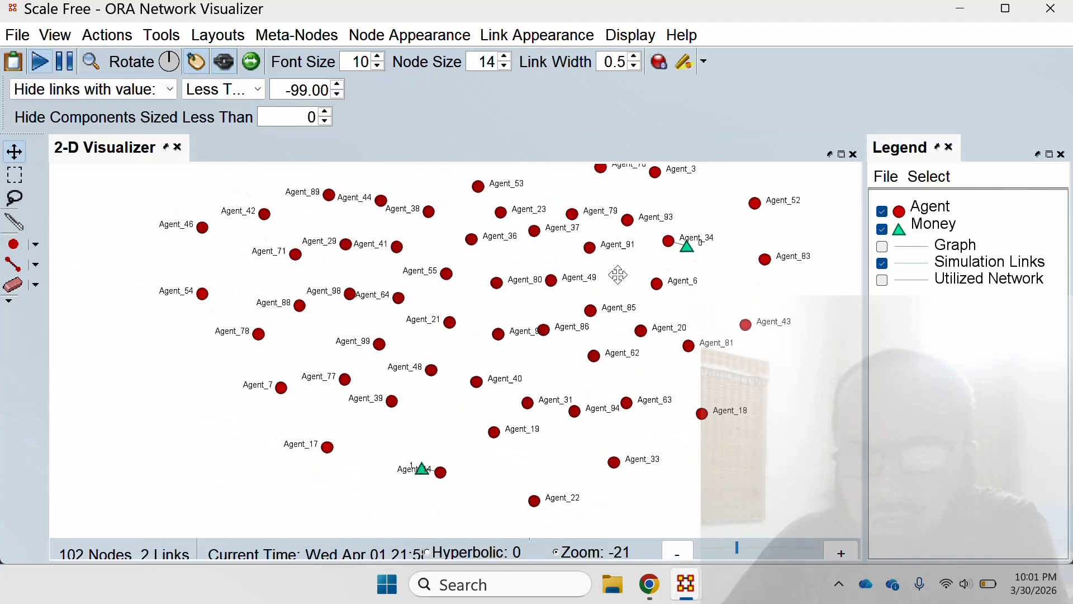
scroll(473, 416, up, 5)
scroll(474, 416, up, 2)
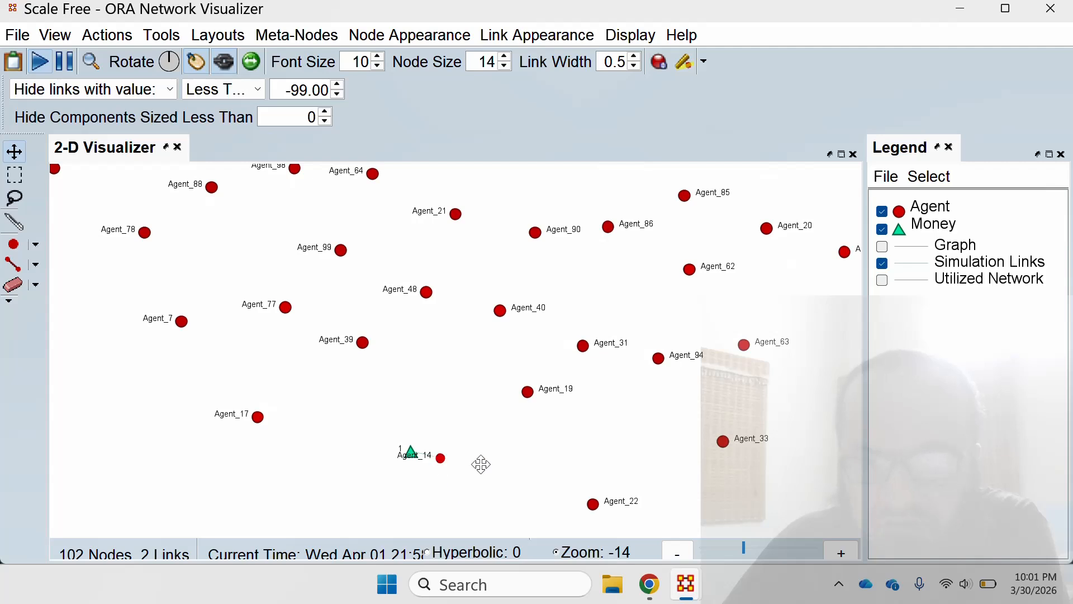
scroll(613, 445, down, 3)
scroll(616, 443, down, 4)
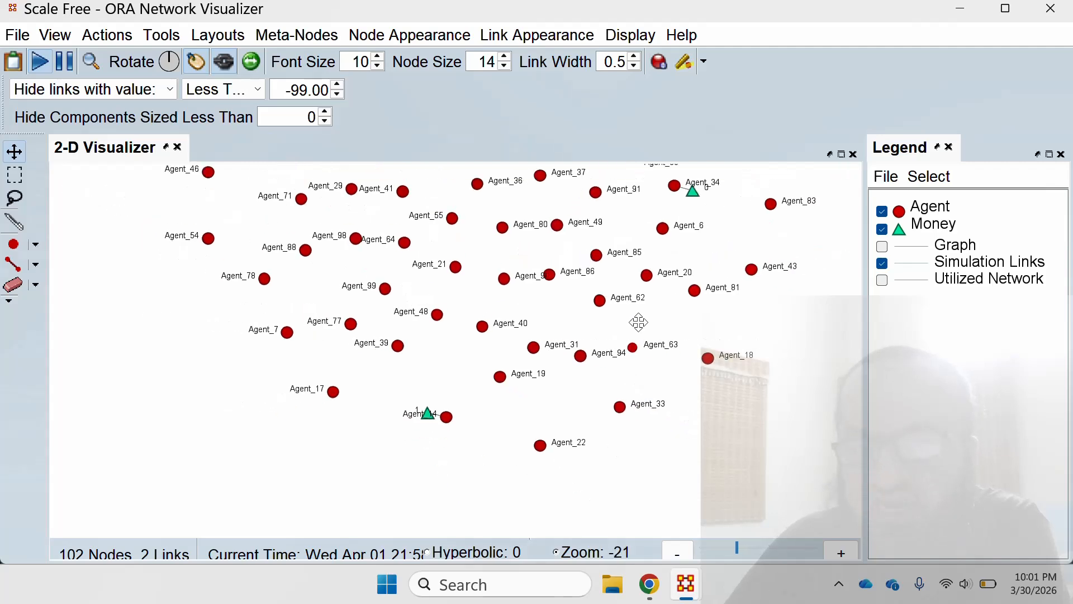
drag(620, 348, 619, 351)
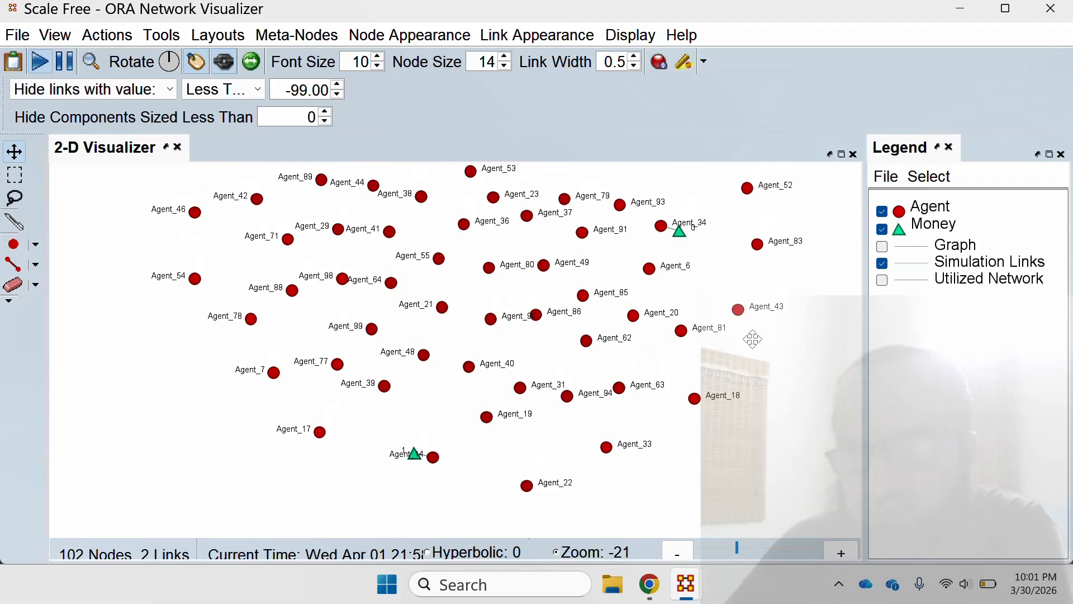
Show the Utilized Network links without Simulation Links to examine the path used, and display Simulation Links with it again.
click(882, 279)
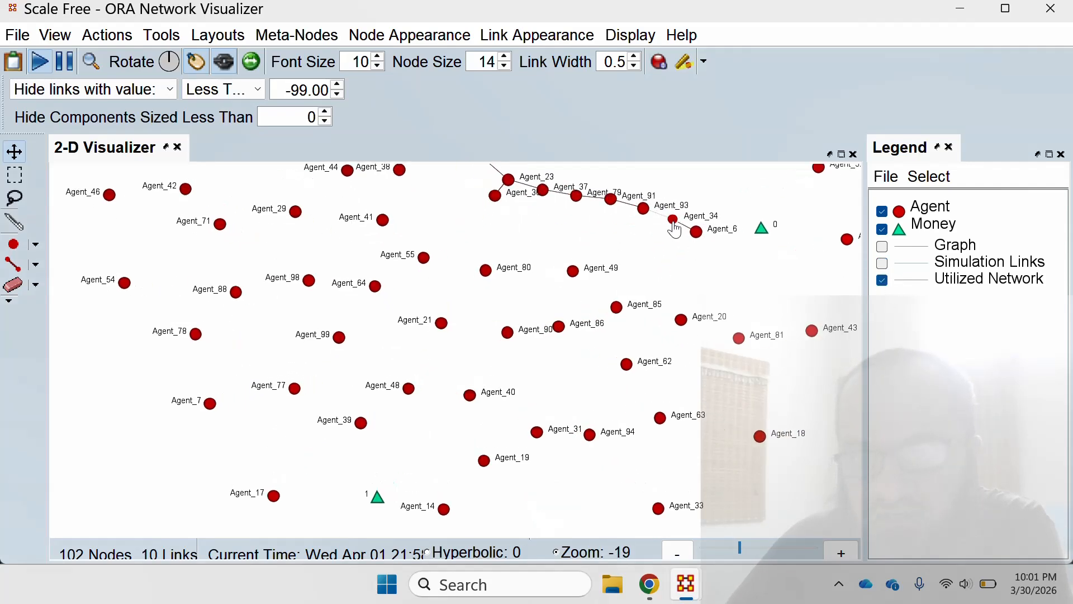
drag(657, 288, 634, 300)
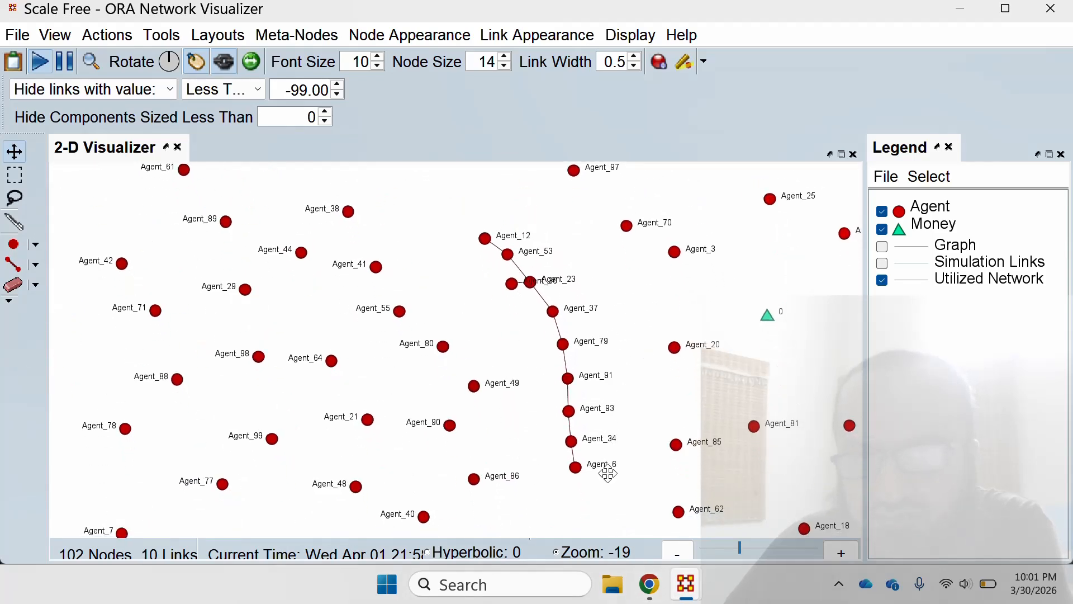
click(883, 263)
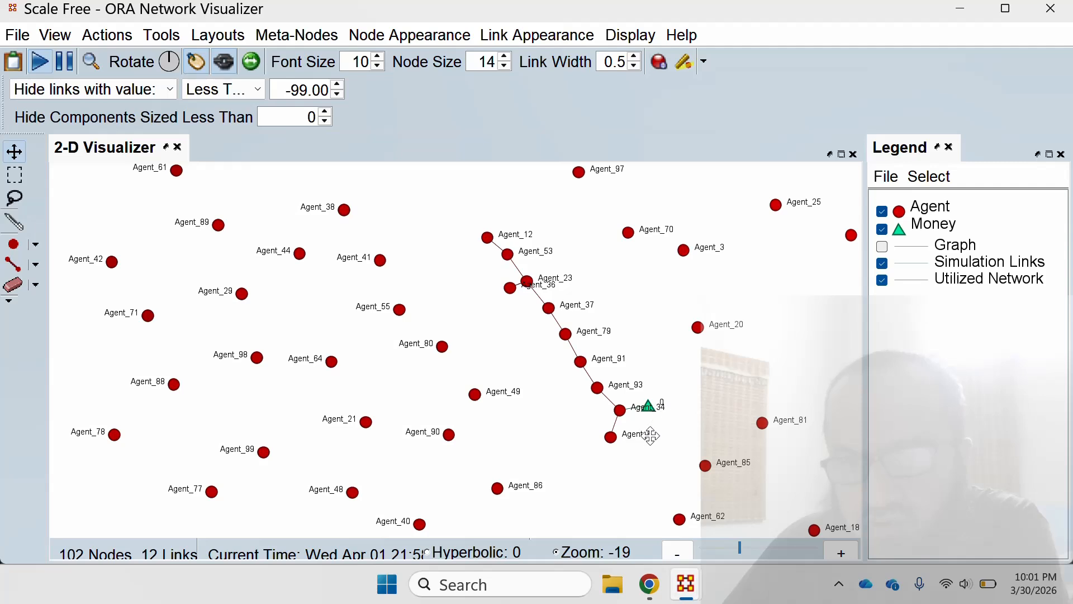
mouse_move(649, 410)
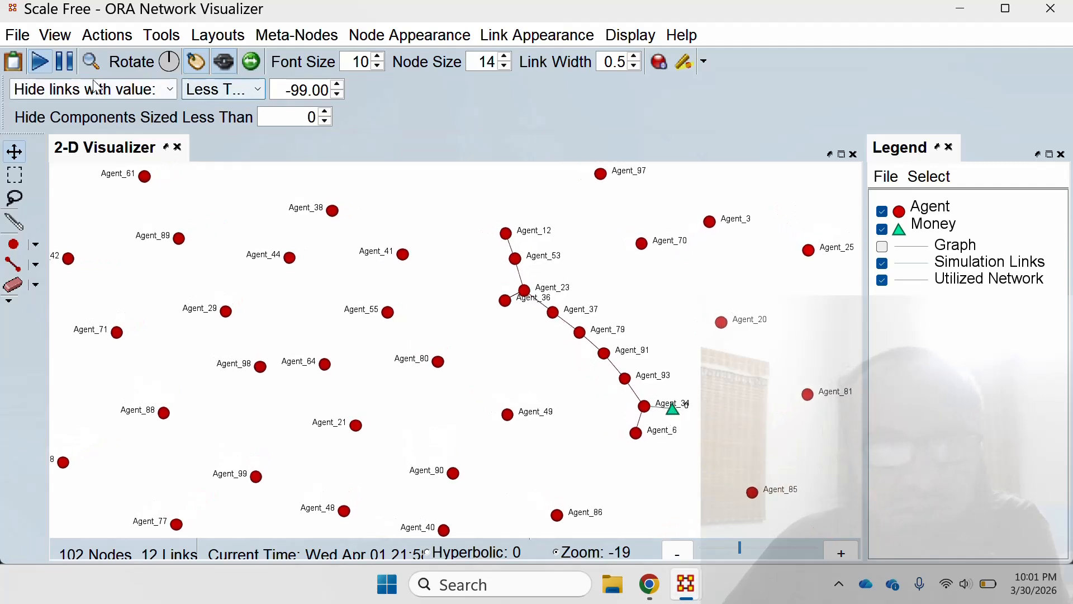
Pause the layout, and pull money node 0 away from Agent_34 and Agent_14 away from money node 1 to expose their links.
click(62, 60)
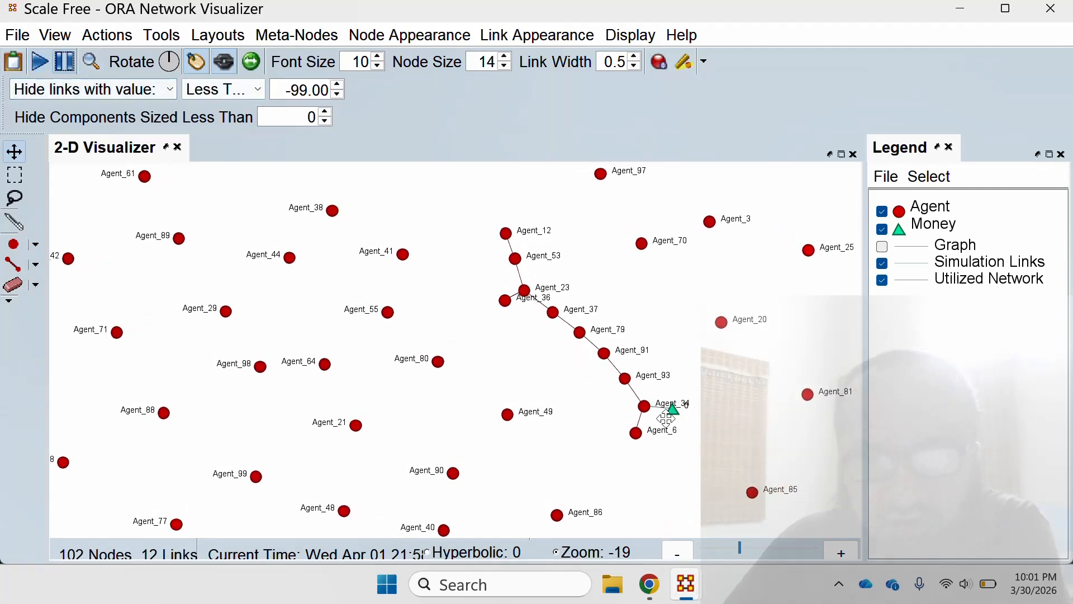
drag(675, 421, 724, 441)
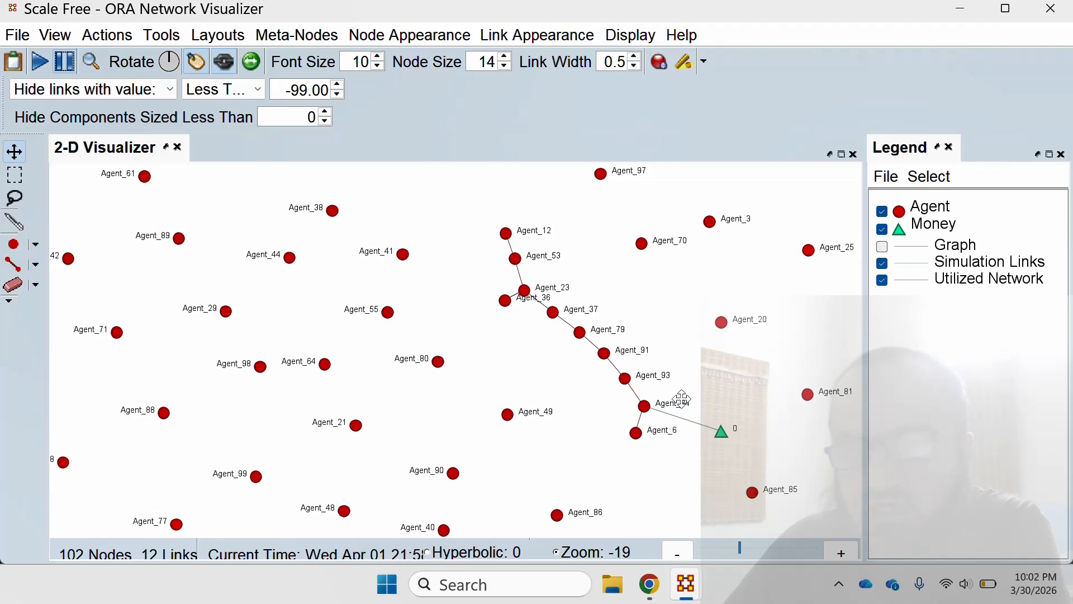
drag(531, 496, 583, 243)
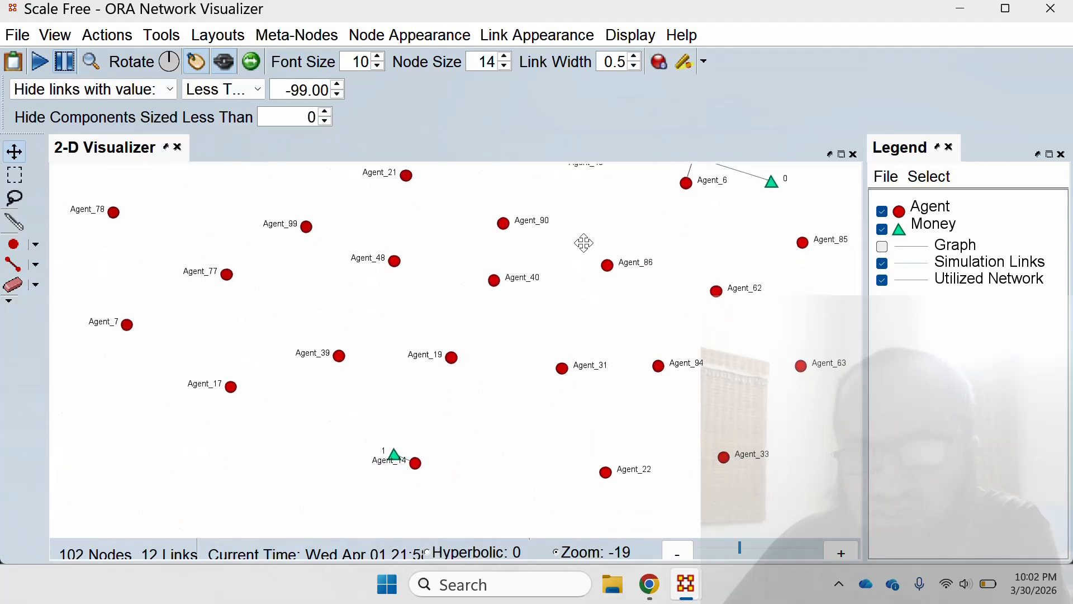
drag(497, 458, 503, 419)
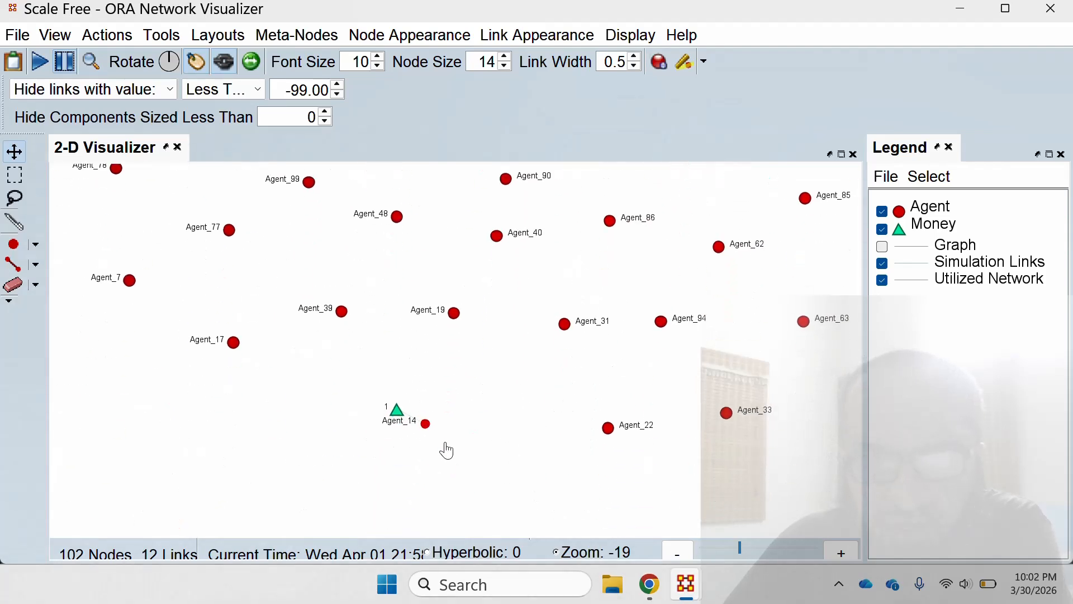
drag(426, 423, 472, 466)
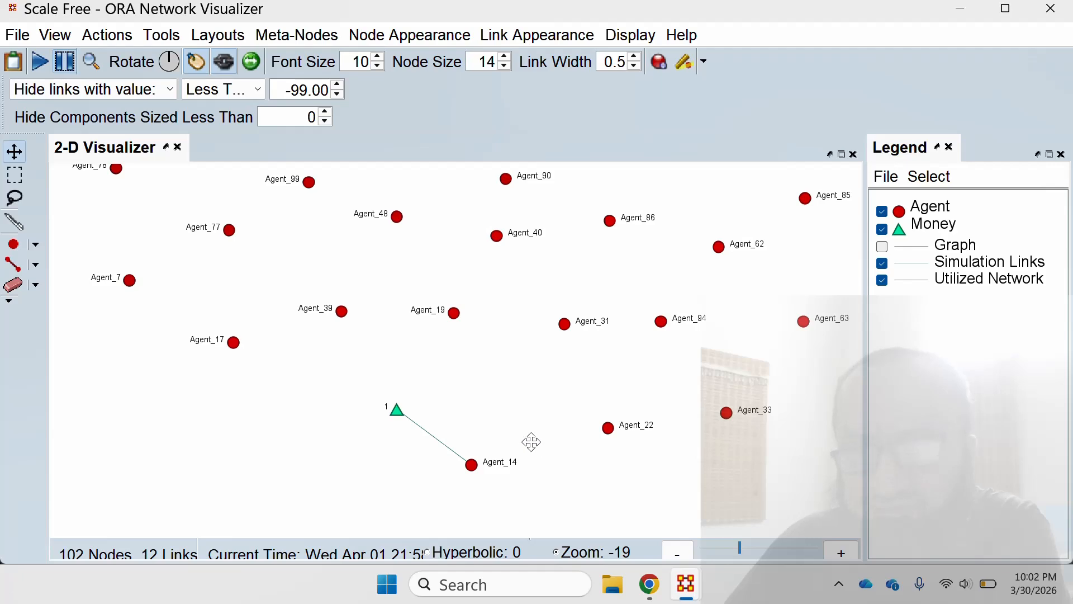
Hide Simulation Links, Utilized Network and Money, and show the Agent nodes with their Graph links.
click(882, 262)
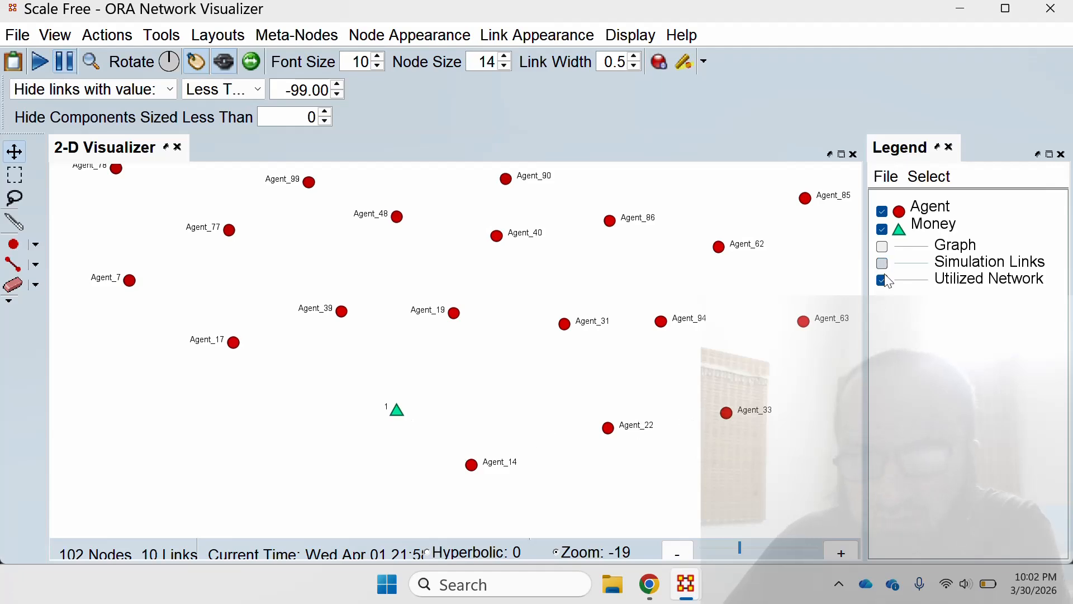
click(882, 279)
click(882, 246)
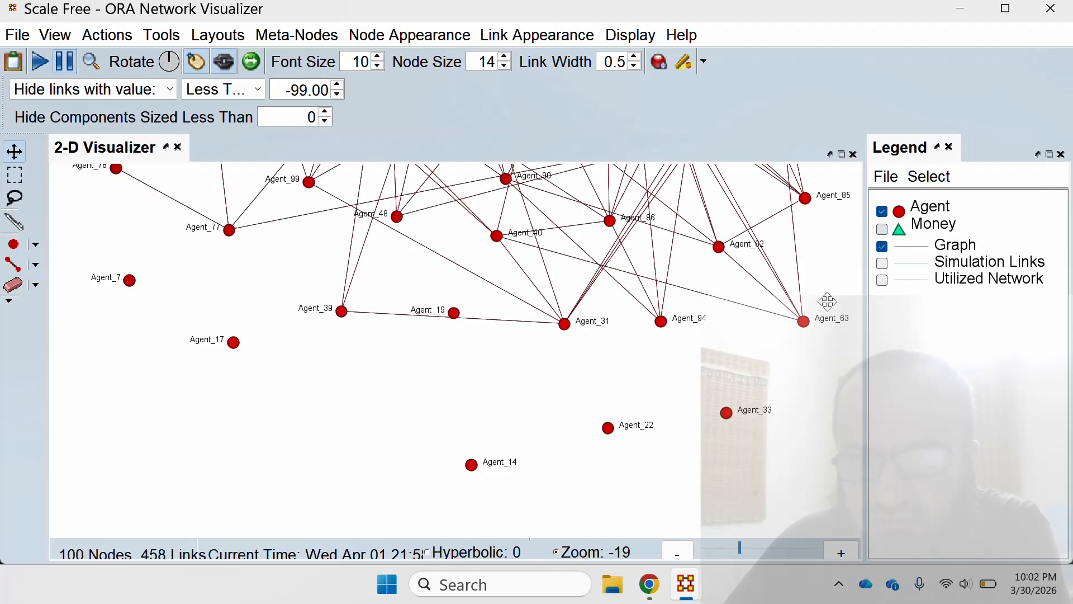
Move Agent_6 away from the neighbouring agents to examine its Graph links, and close the visualizer.
scroll(750, 348, down, 4)
drag(651, 291, 581, 448)
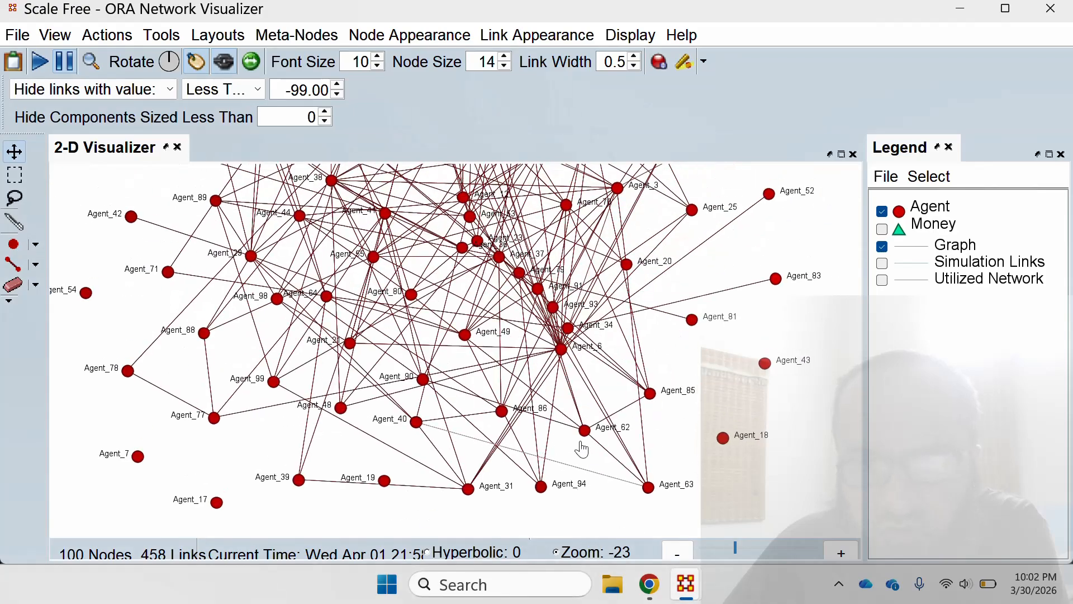
scroll(581, 449, up, 9)
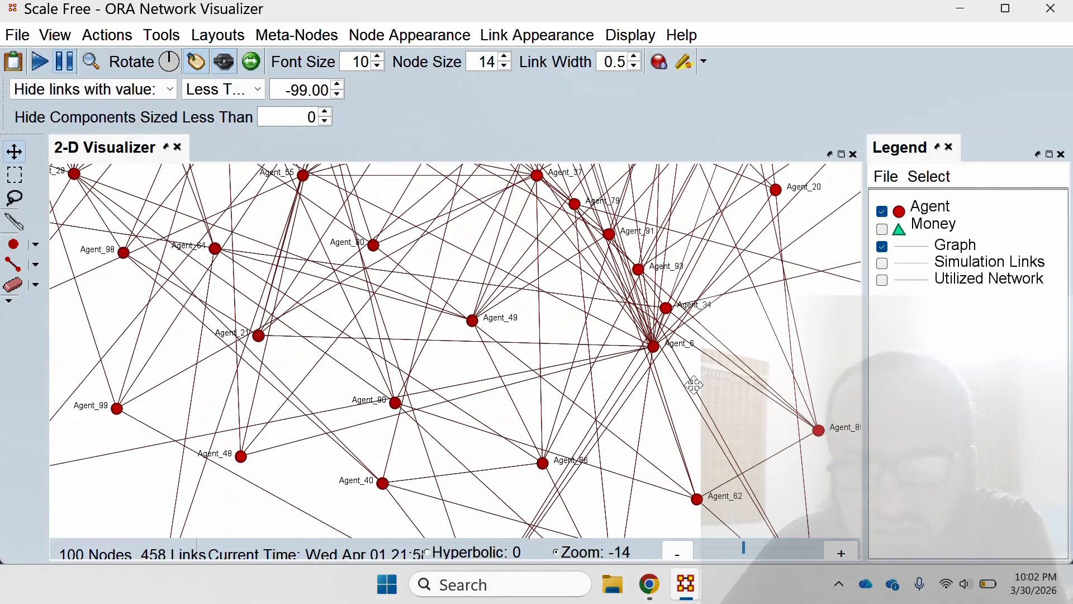
drag(693, 385, 660, 468)
drag(619, 430, 808, 465)
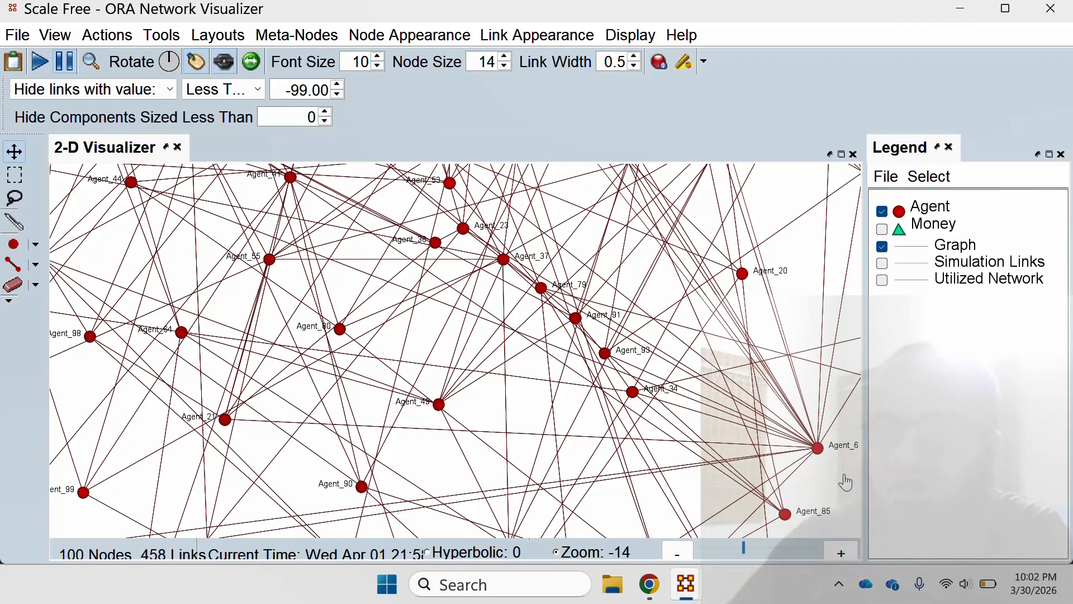
click(1050, 8)
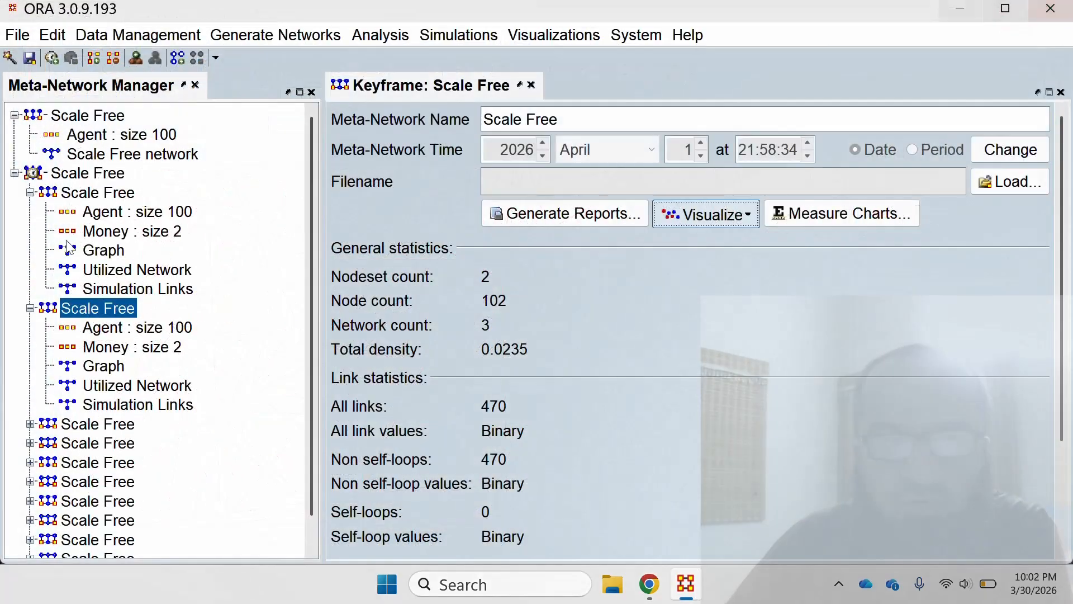
Select and expand the last keyframe, dated April 10, and display it in the network visualizer.
scroll(82, 379, down, 1)
scroll(90, 391, down, 1)
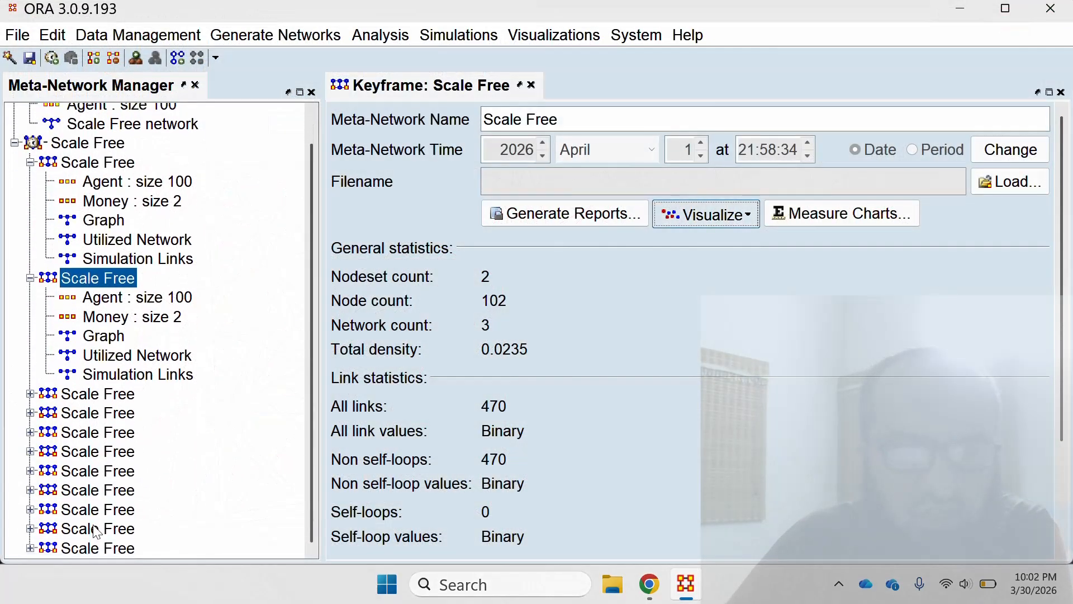
click(107, 546)
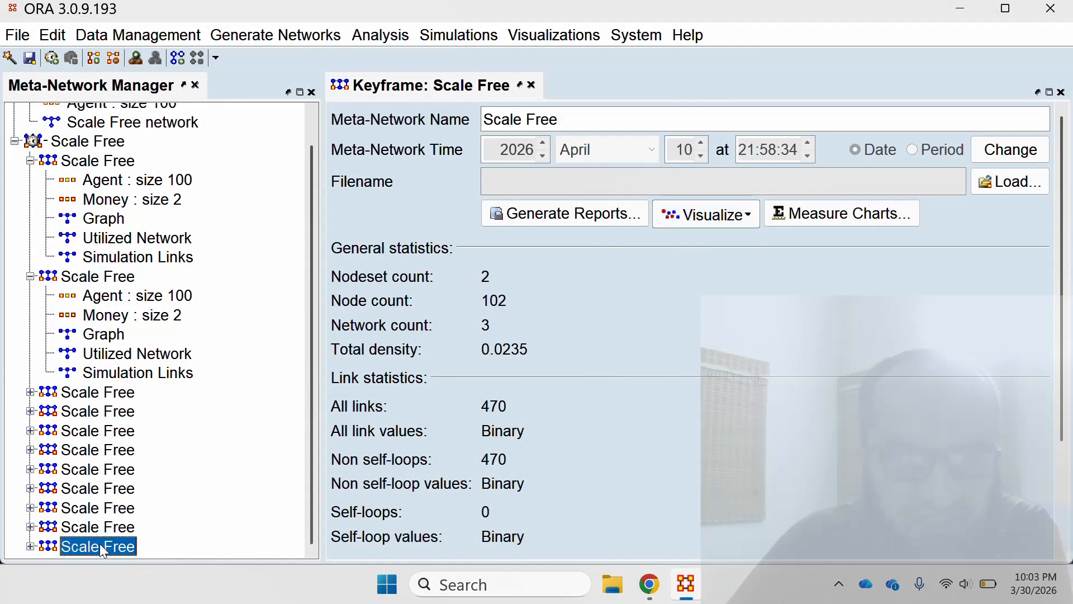
click(30, 546)
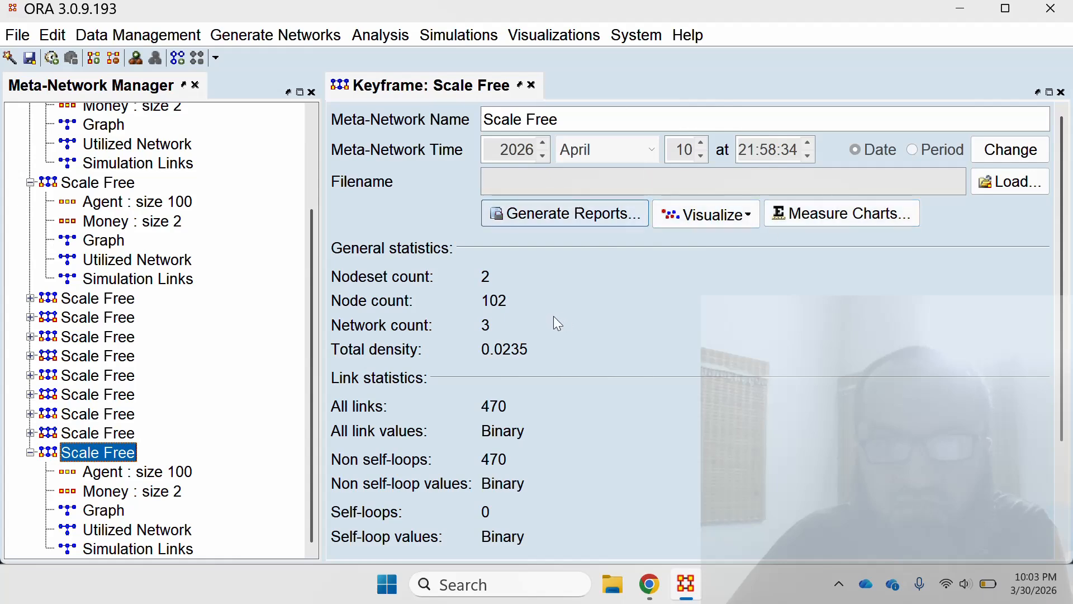
click(717, 222)
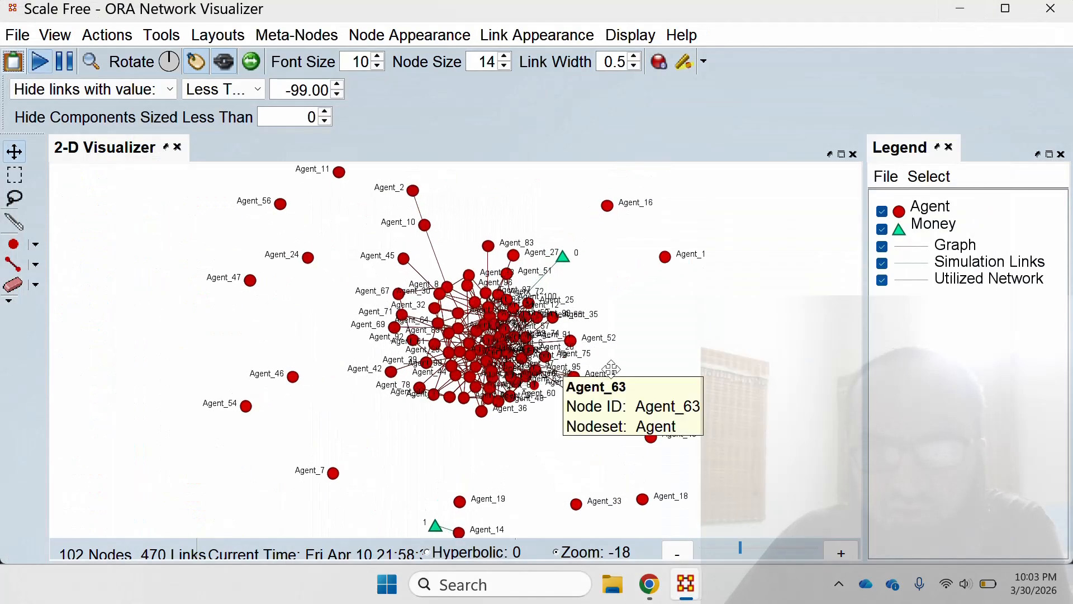
Hide the Graph links in the April 10 keyframe and examine the Utilized Network path around money node 0.
click(882, 247)
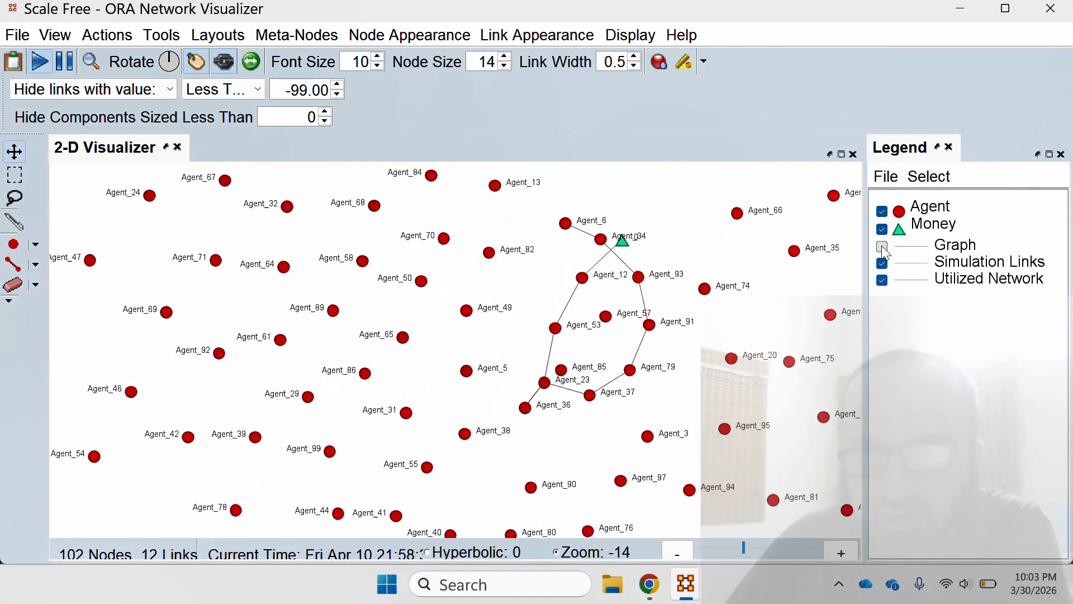
scroll(652, 441, up, 3)
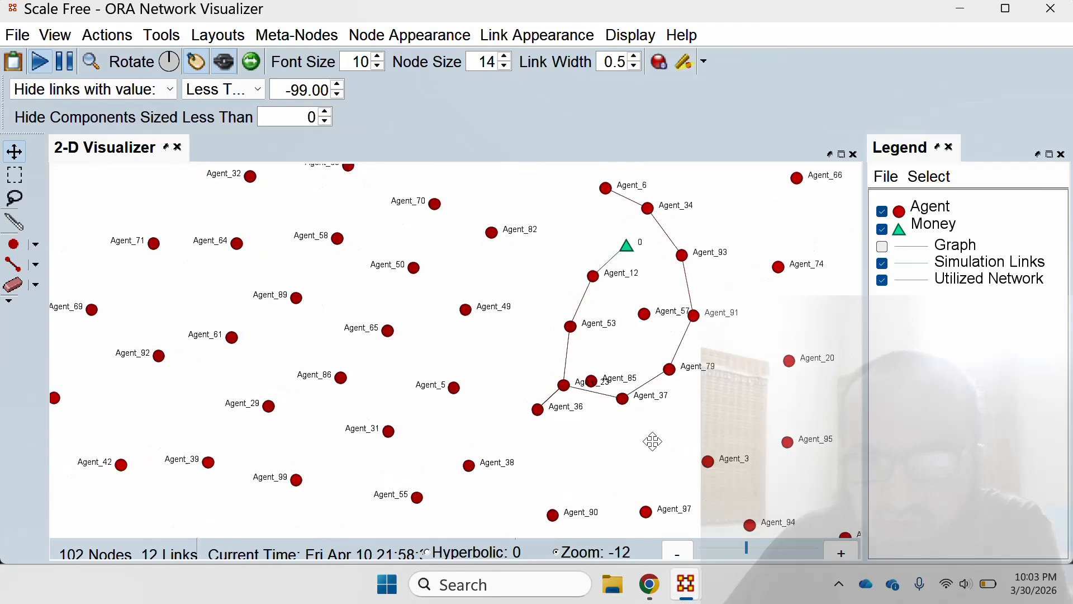
drag(663, 434, 532, 497)
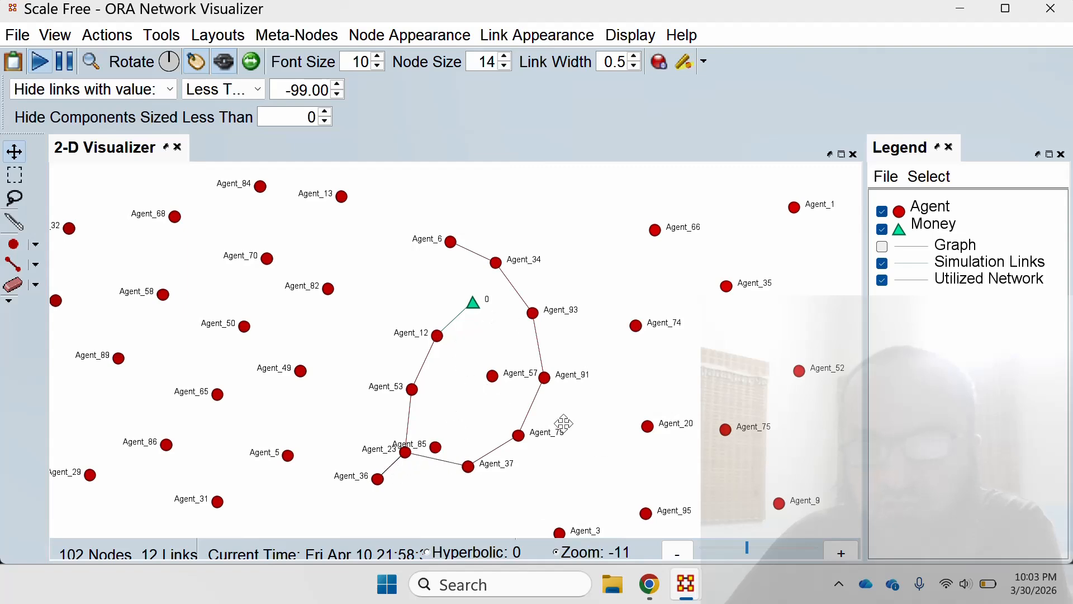
scroll(562, 423, down, 2)
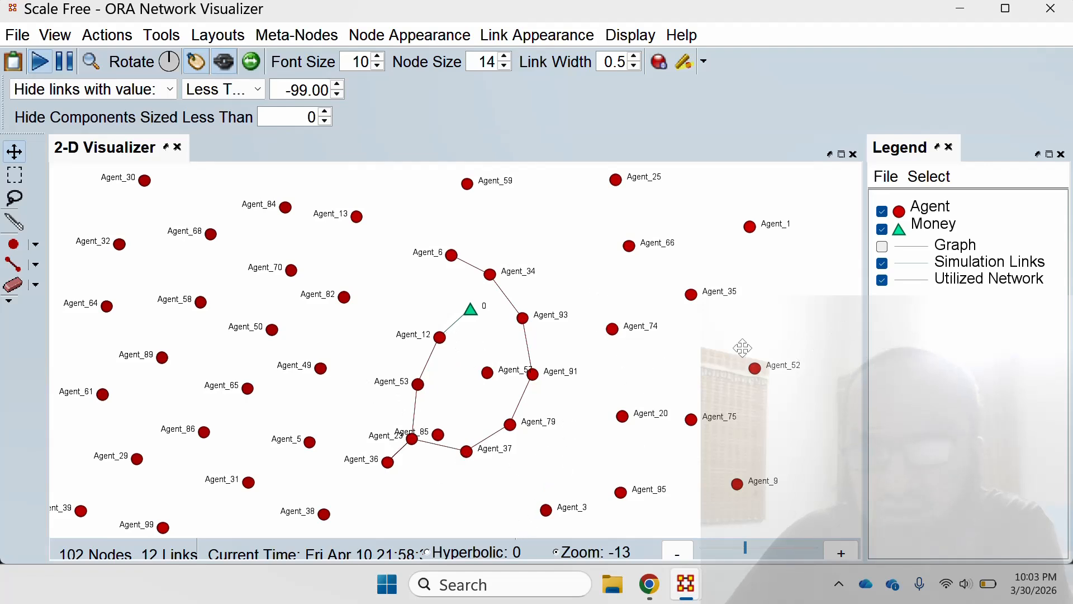
Locate money node 1 and move Agent_14 away from it to expose the Simulation Link between them.
drag(535, 454, 553, 250)
drag(386, 458, 462, 278)
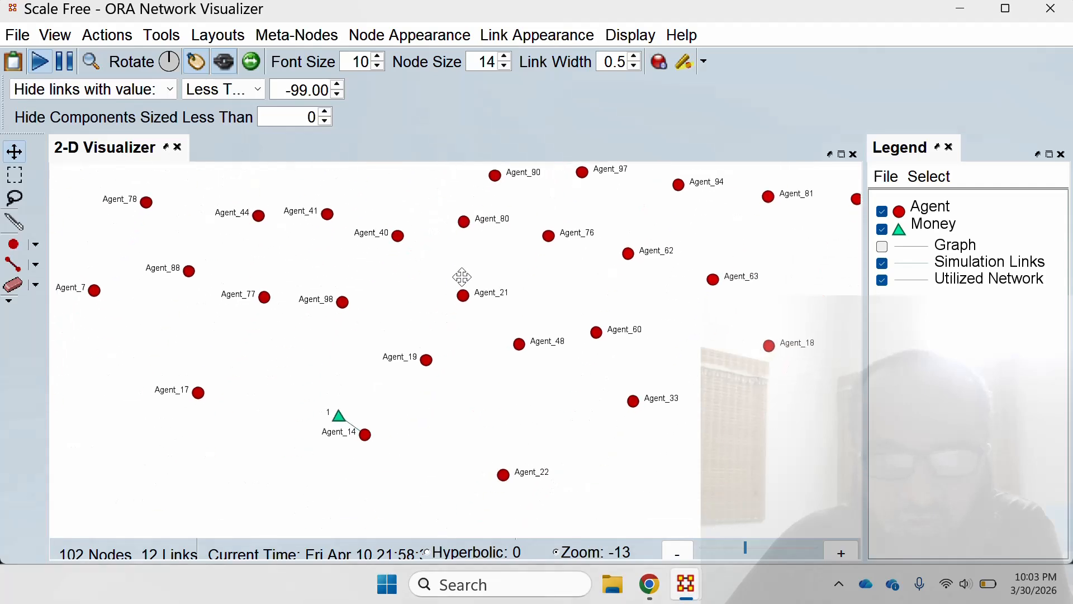
drag(365, 436, 409, 463)
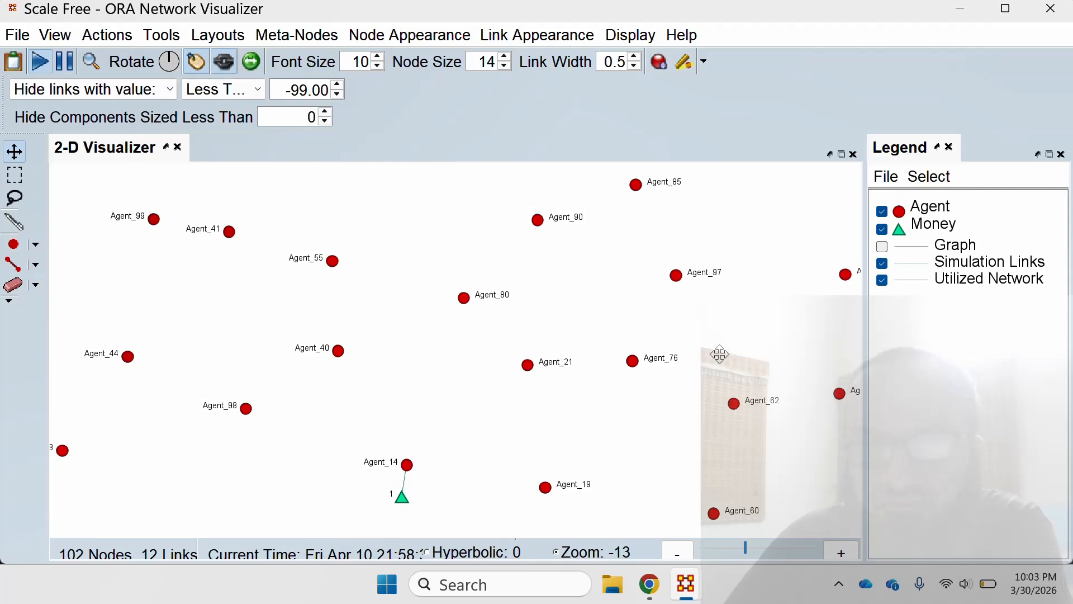
Return to money node 0 and trace the Utilized Network path between Agent_6 and the agent holding the money.
drag(720, 353, 482, 457)
drag(386, 321, 428, 544)
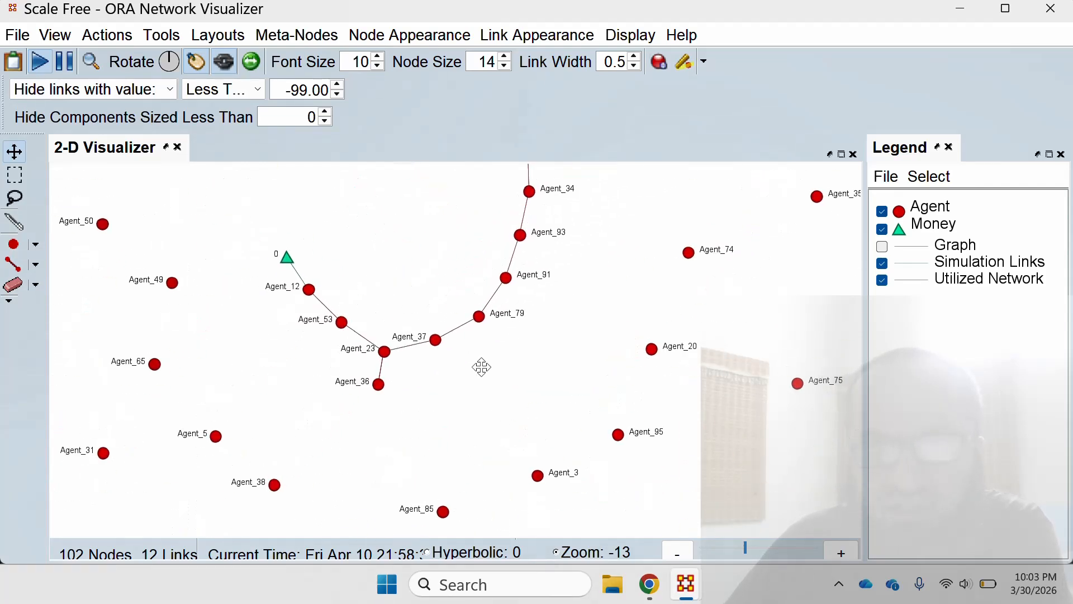
drag(481, 366, 475, 438)
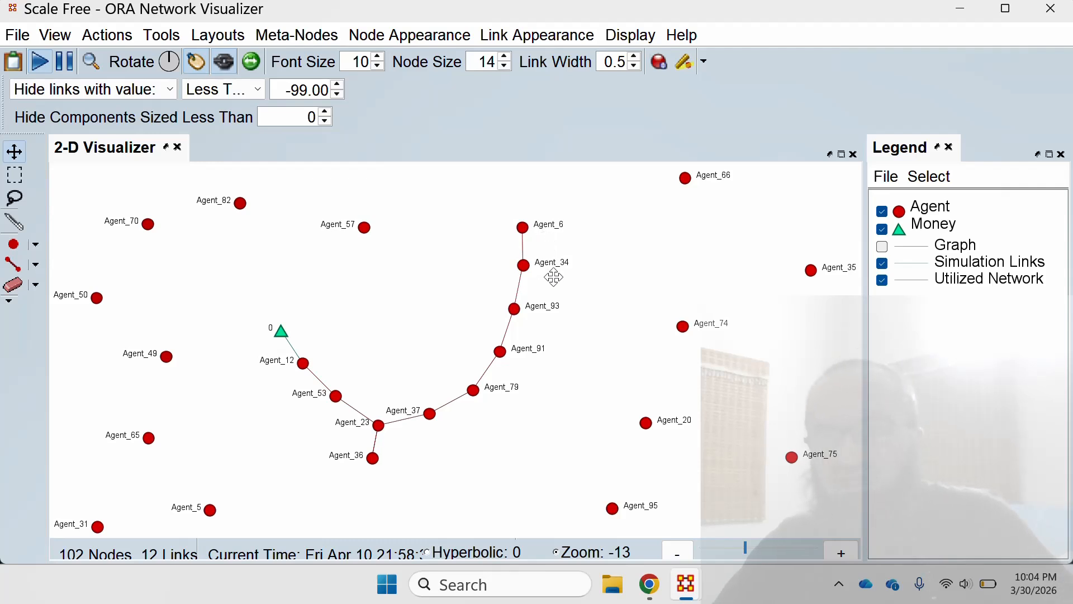
mouse_move(530, 236)
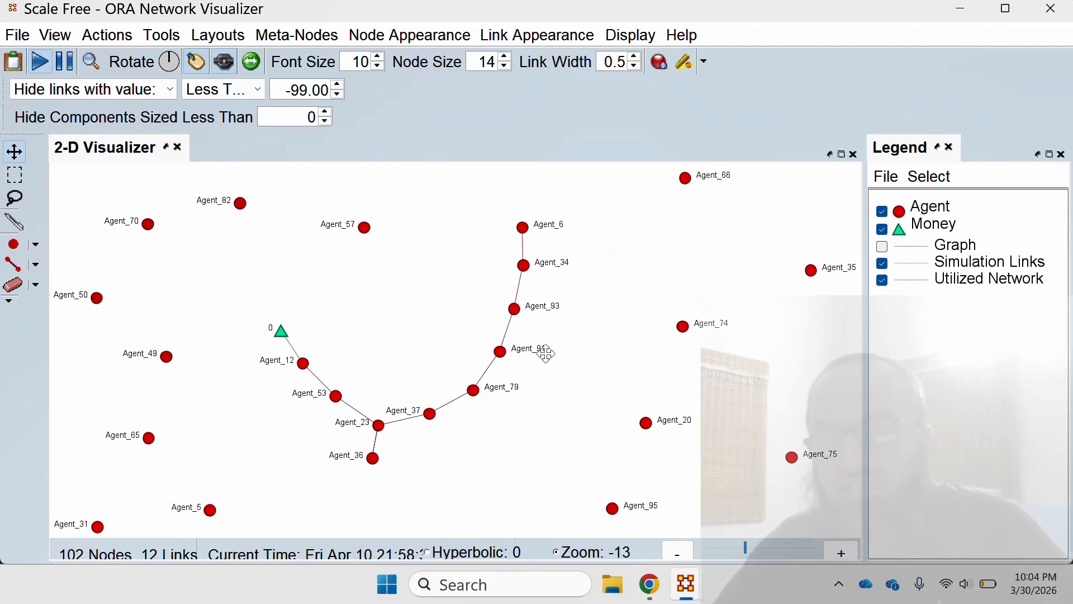
Show only the Graph links in the April 10 keyframe and inspect the connections among the clustered agents.
click(882, 264)
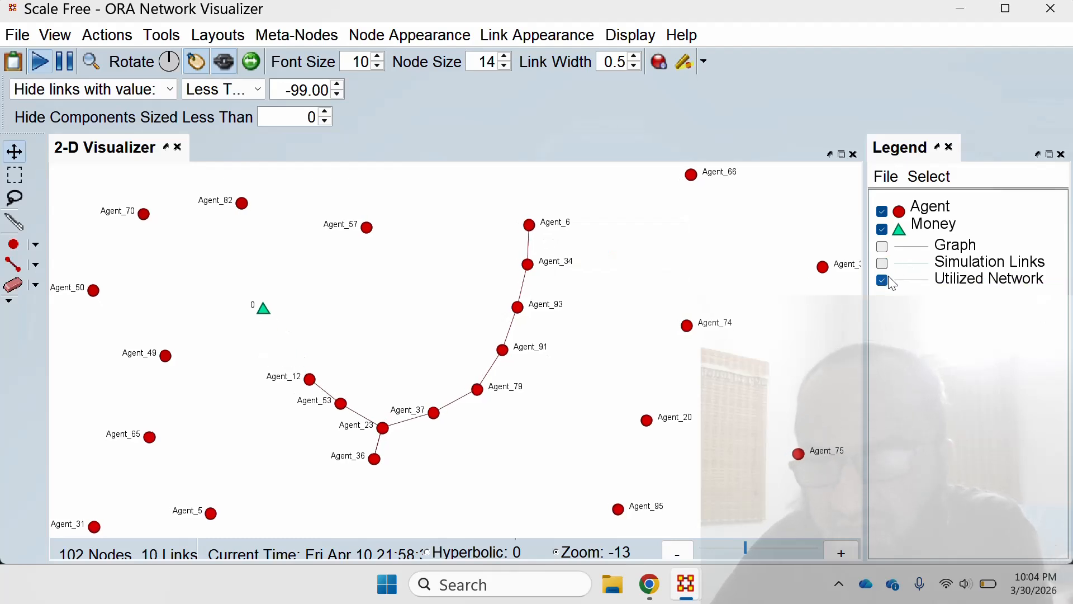
click(882, 246)
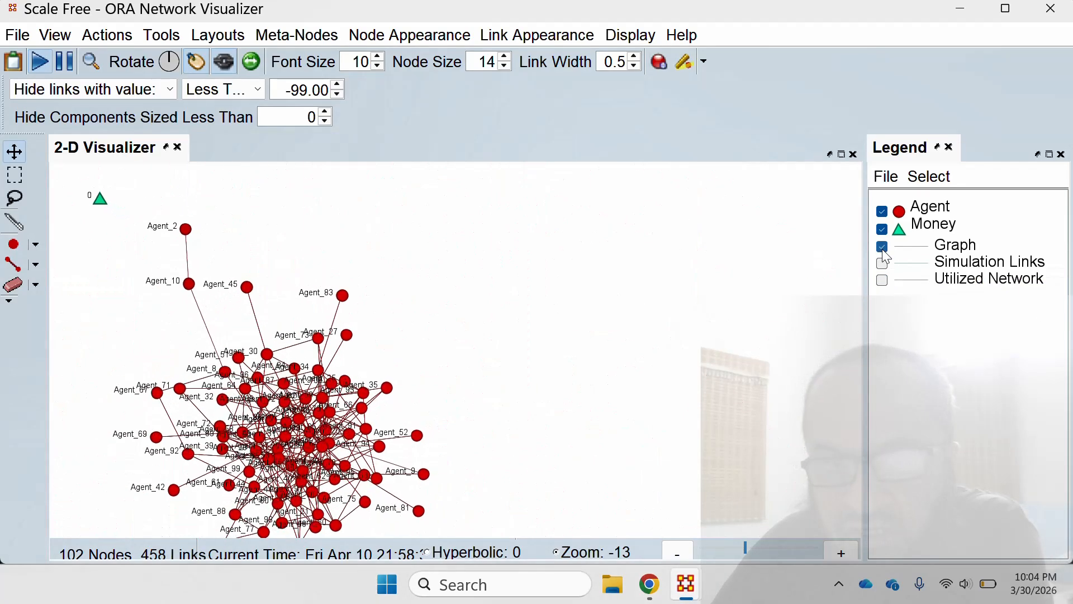
scroll(401, 384, up, 6)
scroll(401, 384, up, 13)
drag(402, 383, 790, 227)
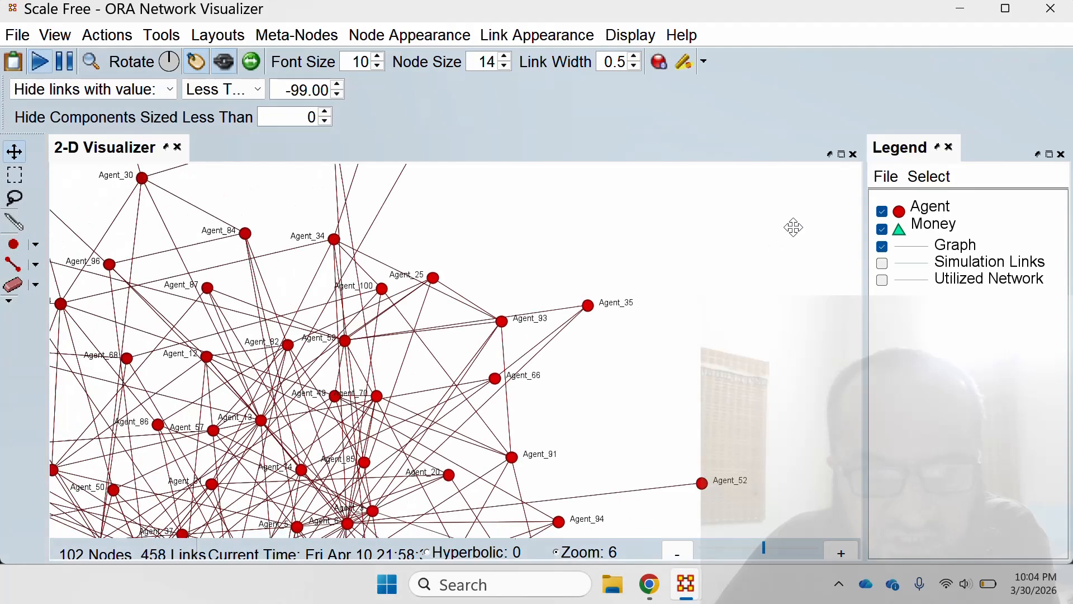
scroll(545, 280, up, 11)
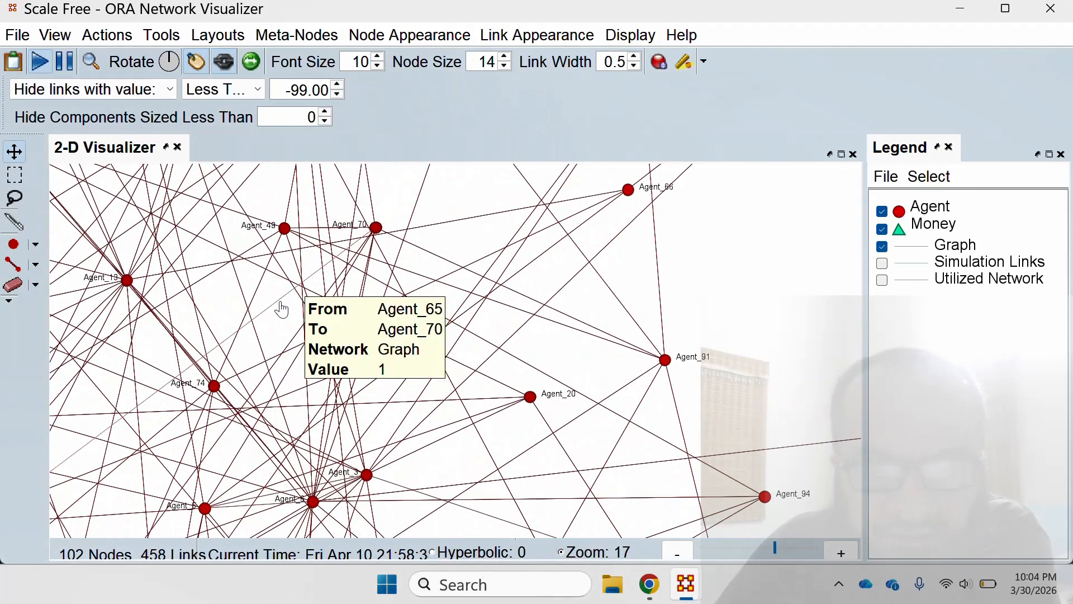
drag(373, 461, 524, 375)
drag(307, 348, 597, 519)
click(106, 35)
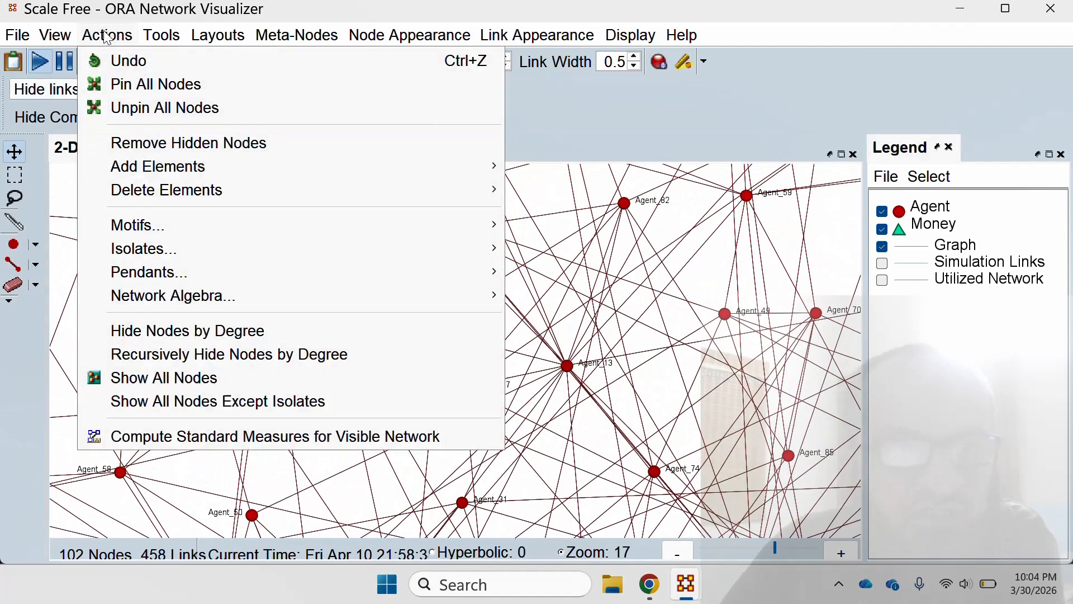
mouse_move(158, 38)
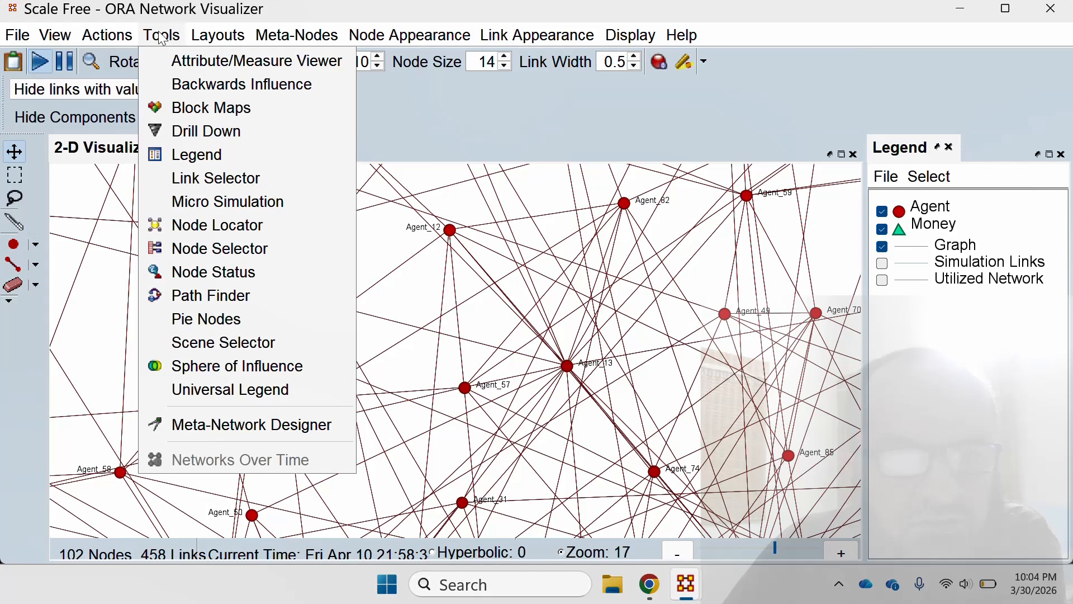
click(287, 249)
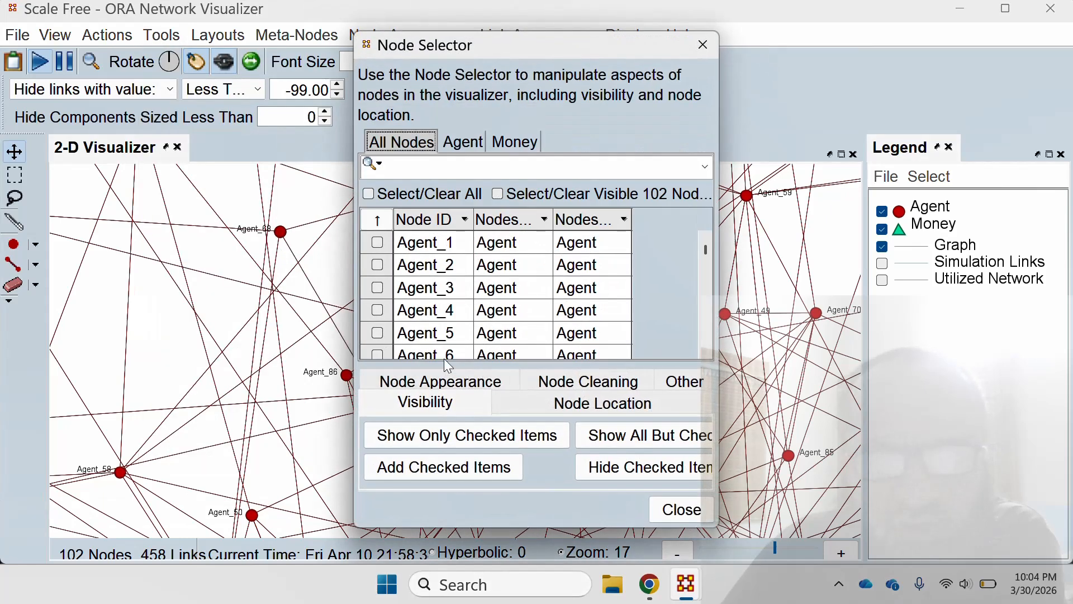
scroll(412, 359, down, 1)
click(374, 354)
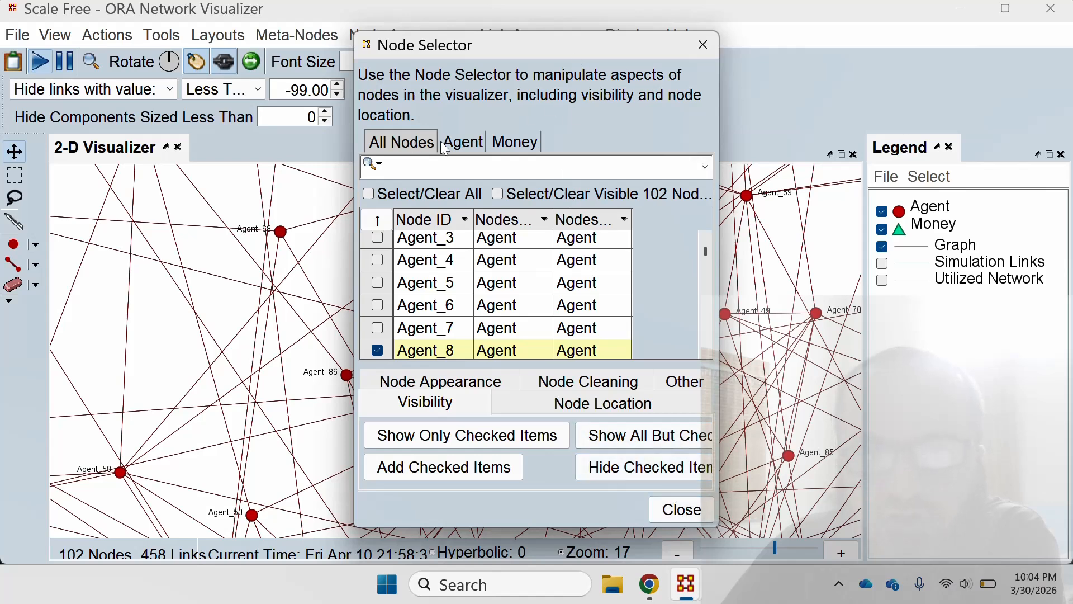
click(464, 143)
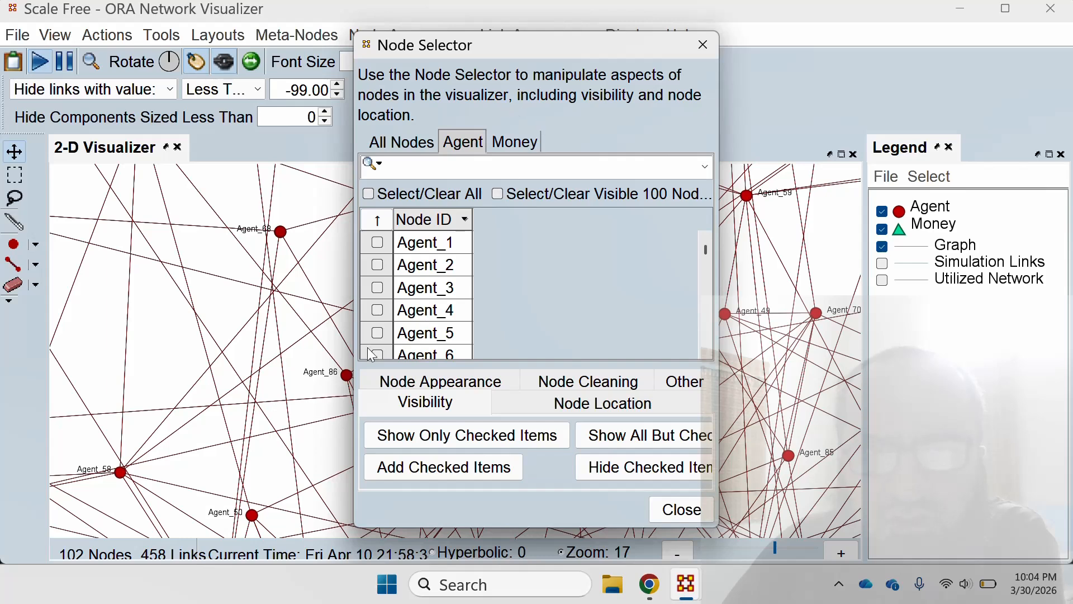
click(681, 509)
Examine the Graph links around Agent_12 and Agent_13, the outer cluster agents, and the surroundings of money nodes 0 and 1.
scroll(631, 476, up, 5)
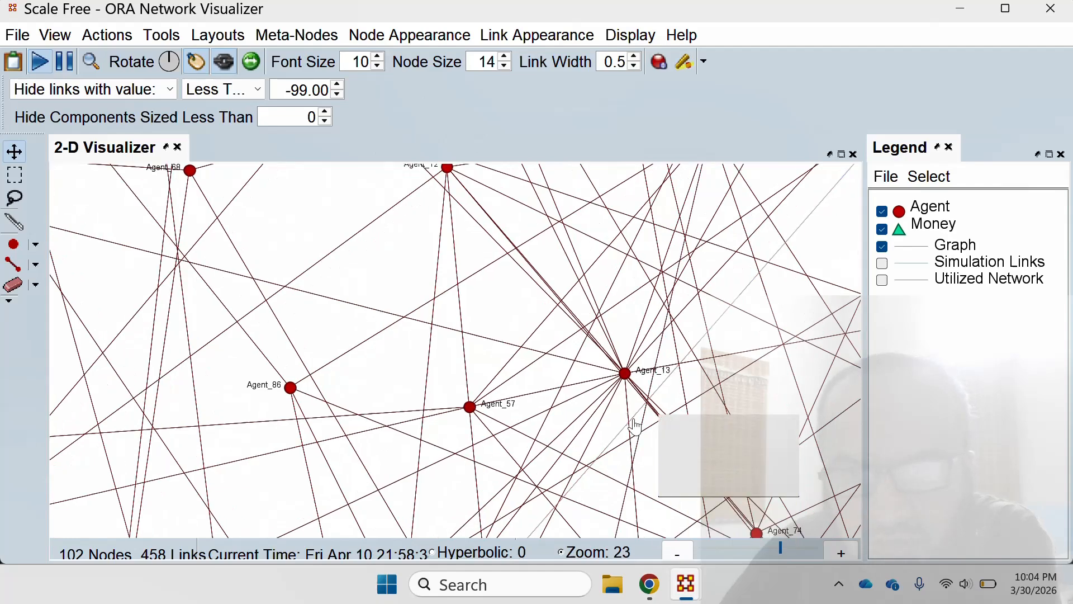
scroll(442, 349, down, 9)
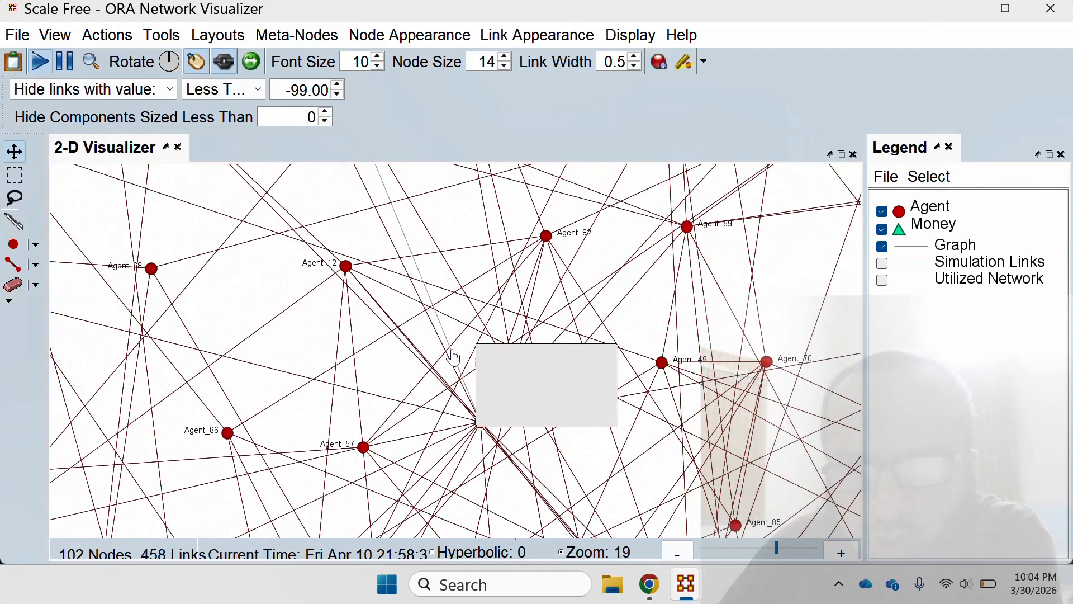
scroll(618, 419, down, 5)
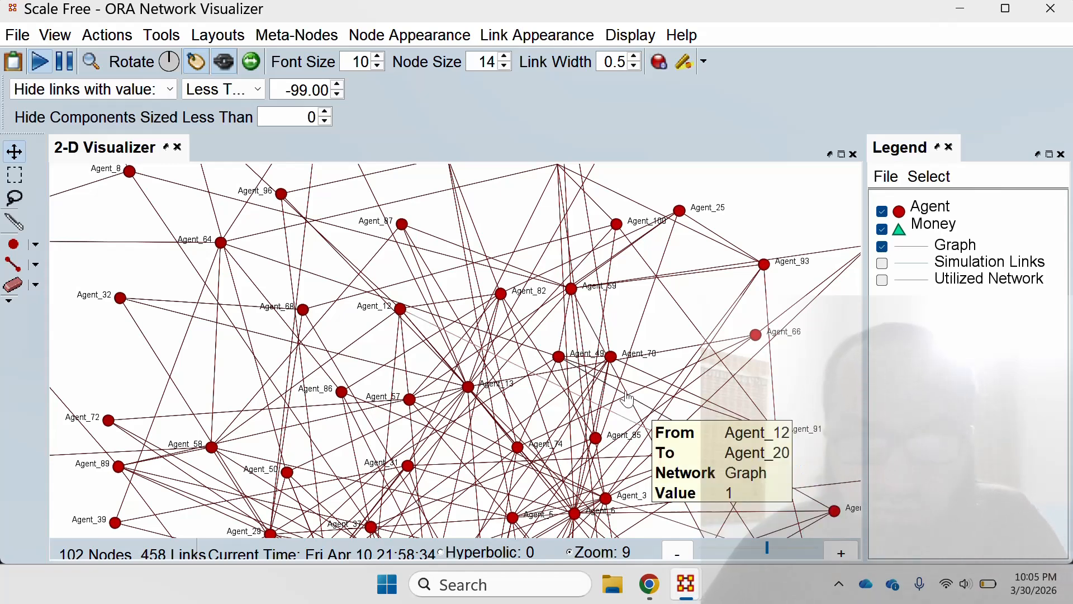
scroll(626, 372, down, 3)
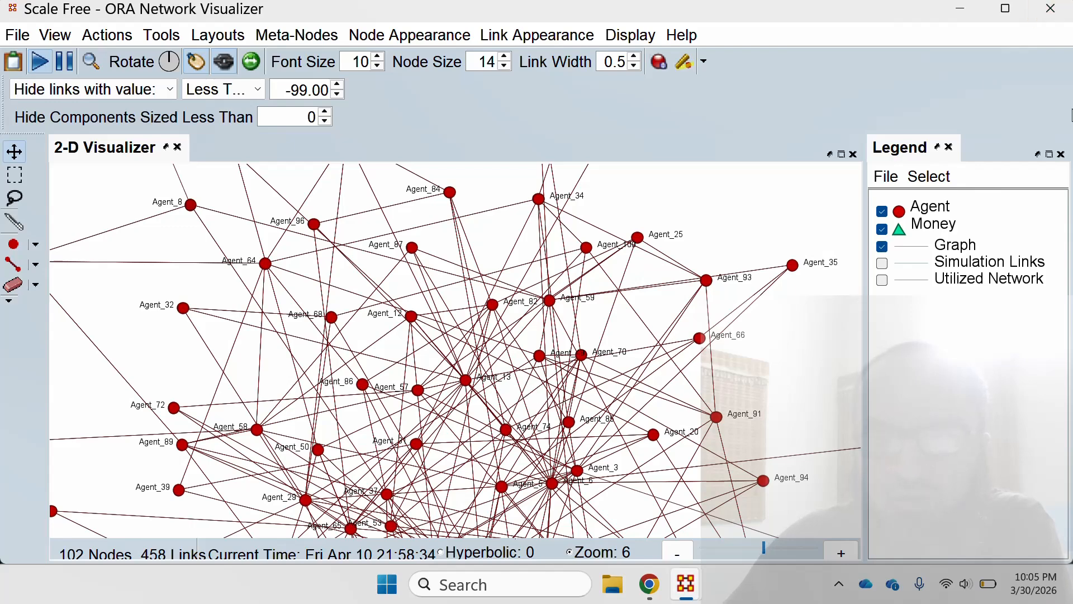
drag(446, 412, 372, 312)
drag(407, 476, 187, 438)
scroll(397, 394, down, 7)
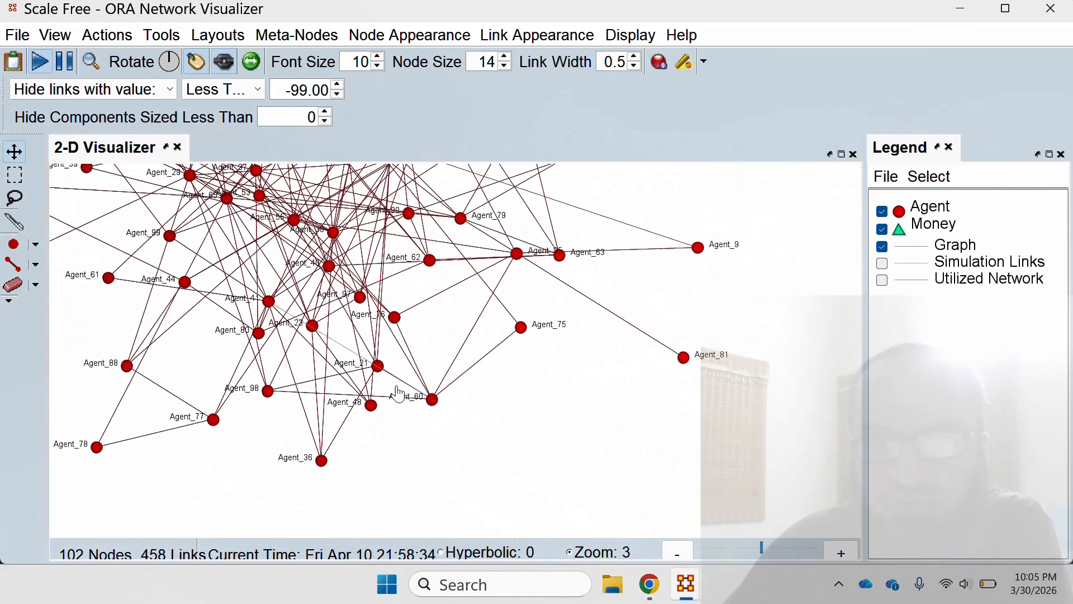
scroll(398, 394, down, 20)
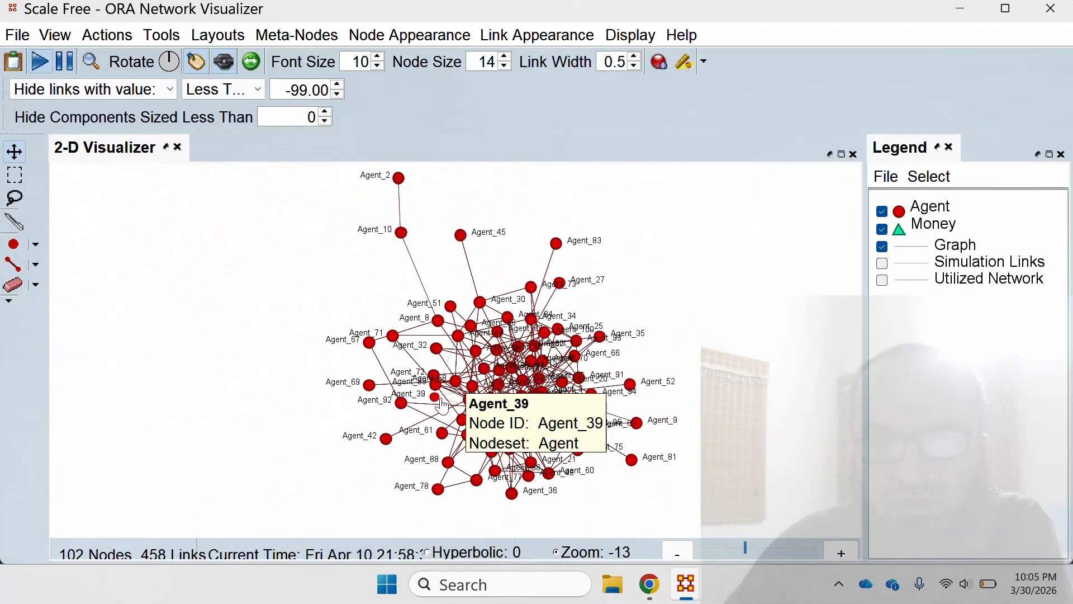
scroll(462, 392, down, 6)
drag(581, 388, 520, 330)
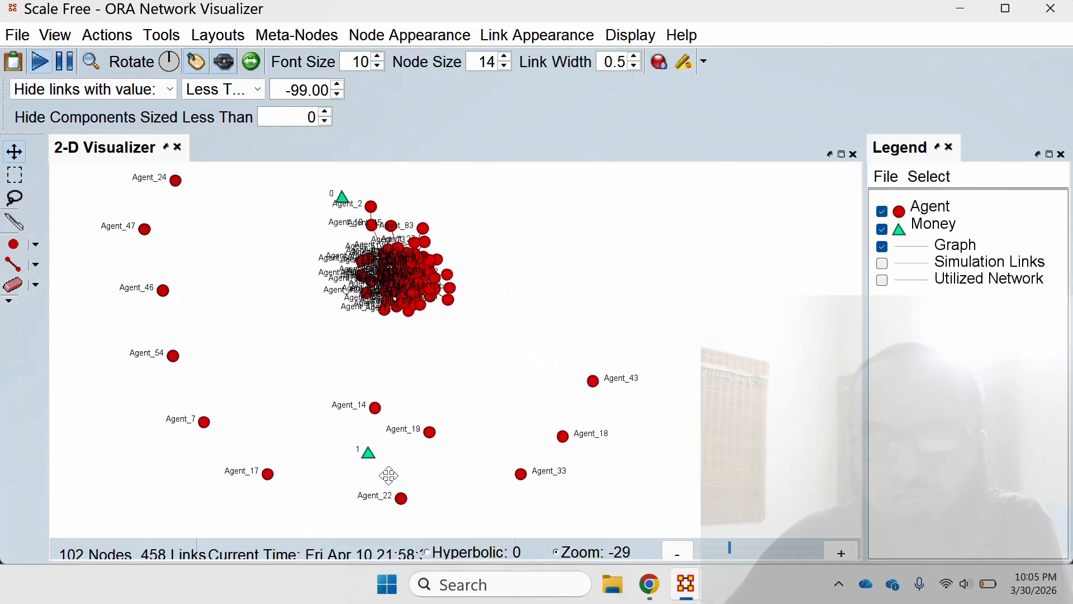
scroll(454, 305, up, 4)
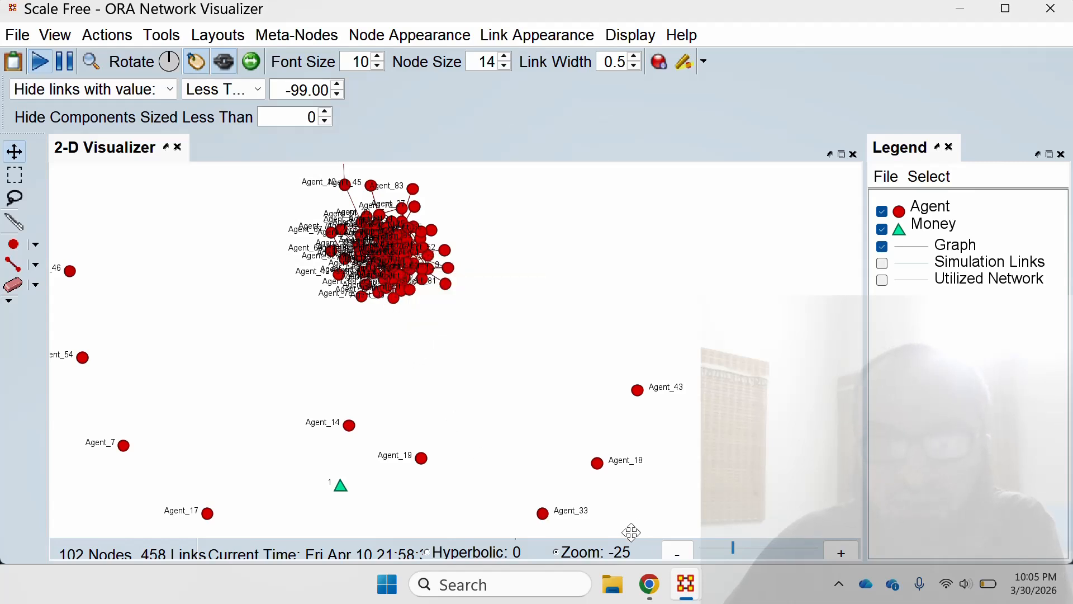
click(838, 583)
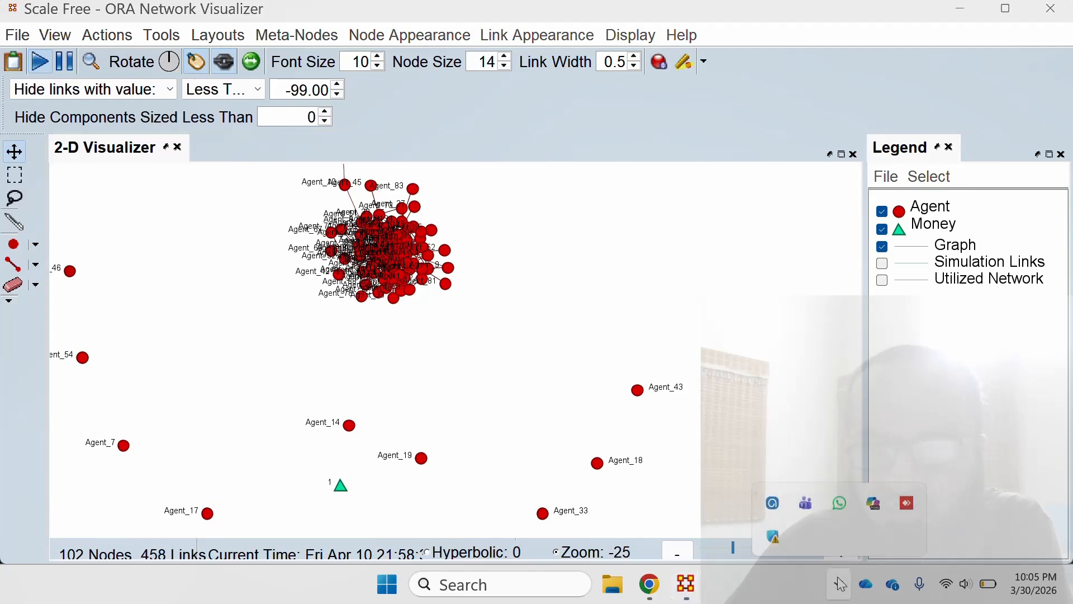
click(773, 501)
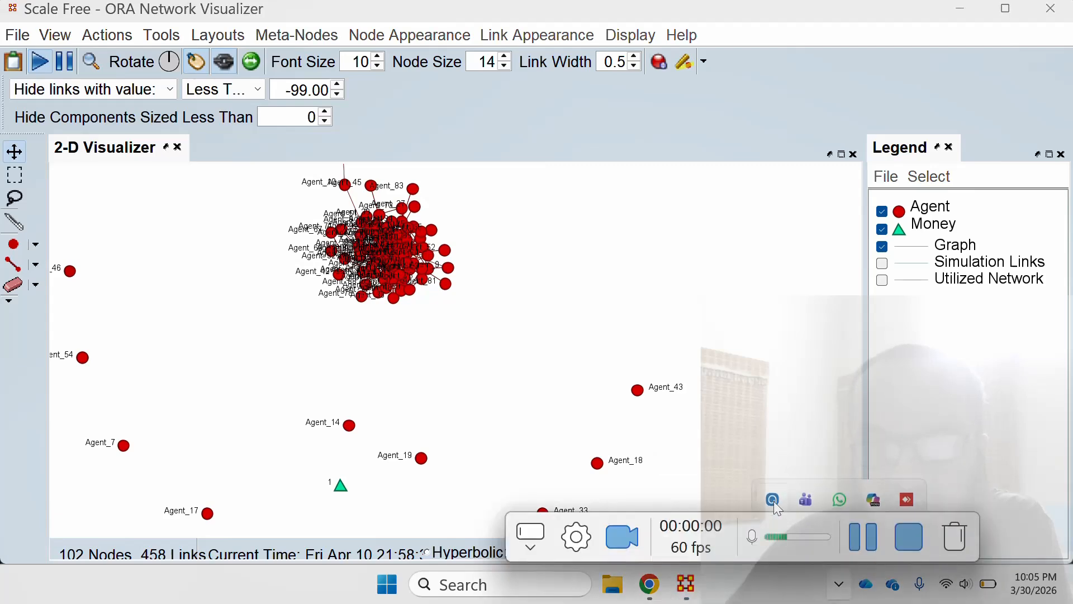
click(910, 537)
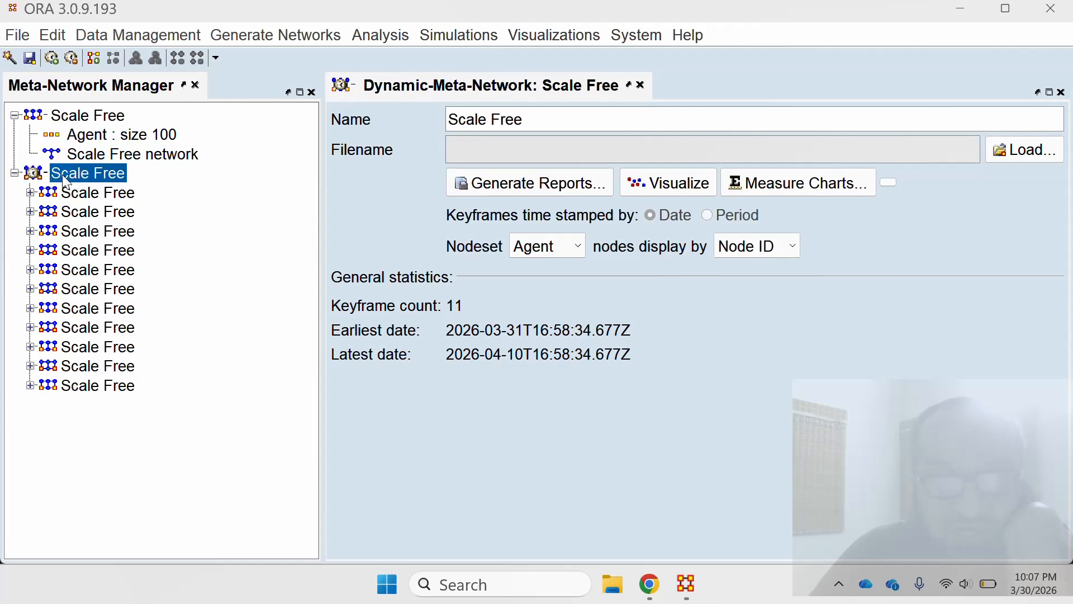
Visualize the whole Scale Free dynamic meta-network and move the Networks Over Time window clear of the graph and legend.
click(682, 182)
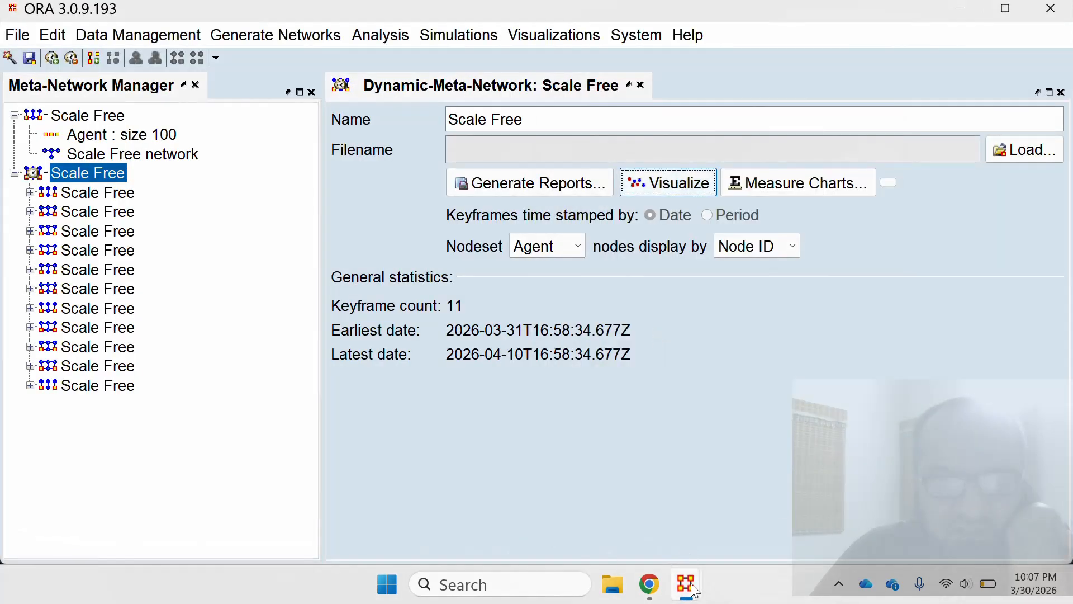
mouse_move(687, 584)
click(774, 503)
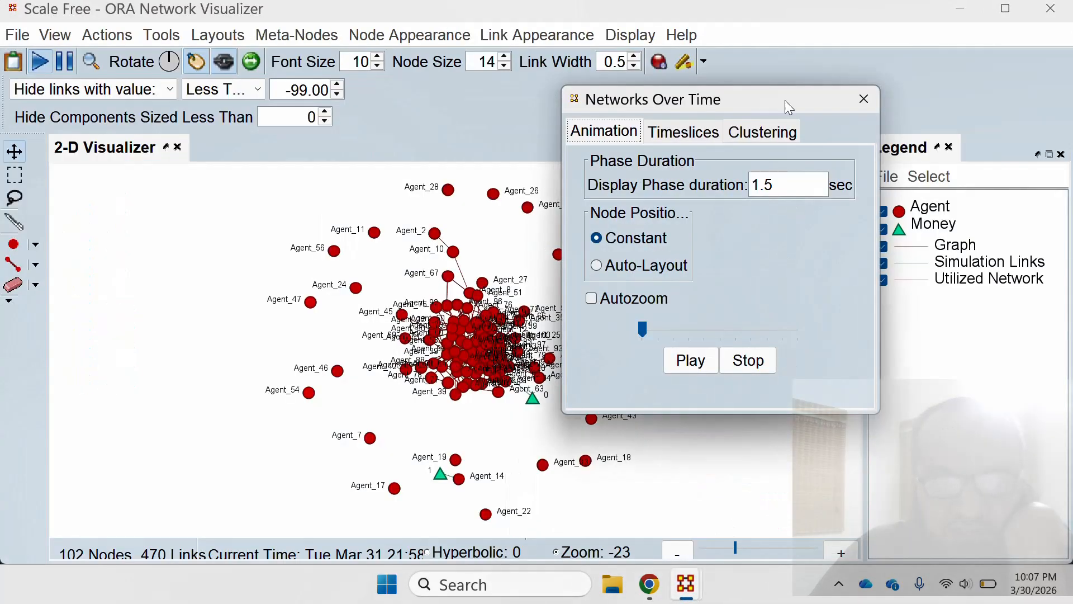
drag(786, 91, 923, 116)
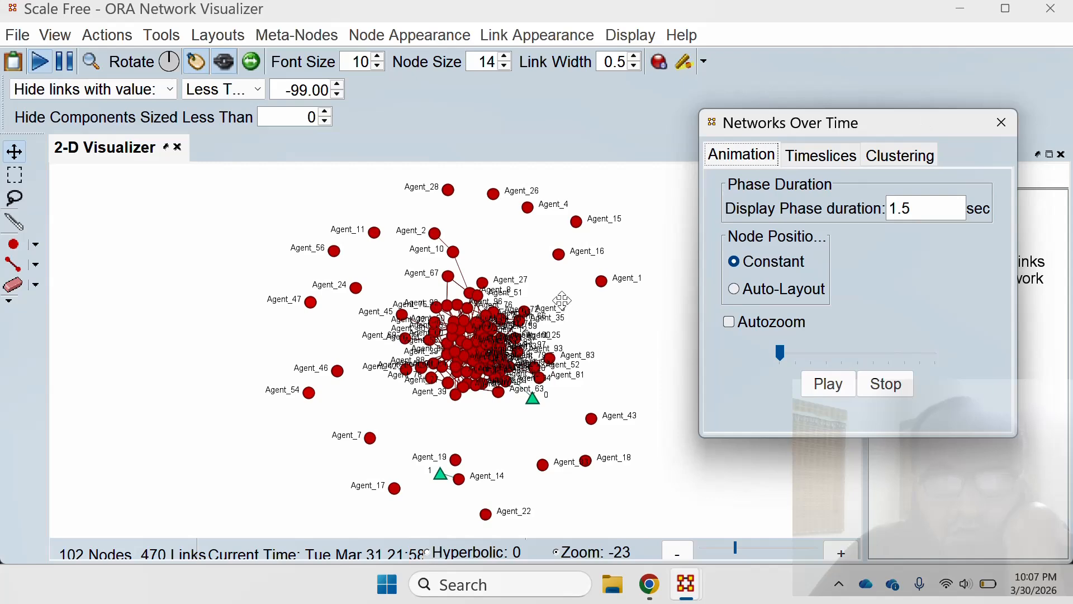
scroll(506, 275, up, 5)
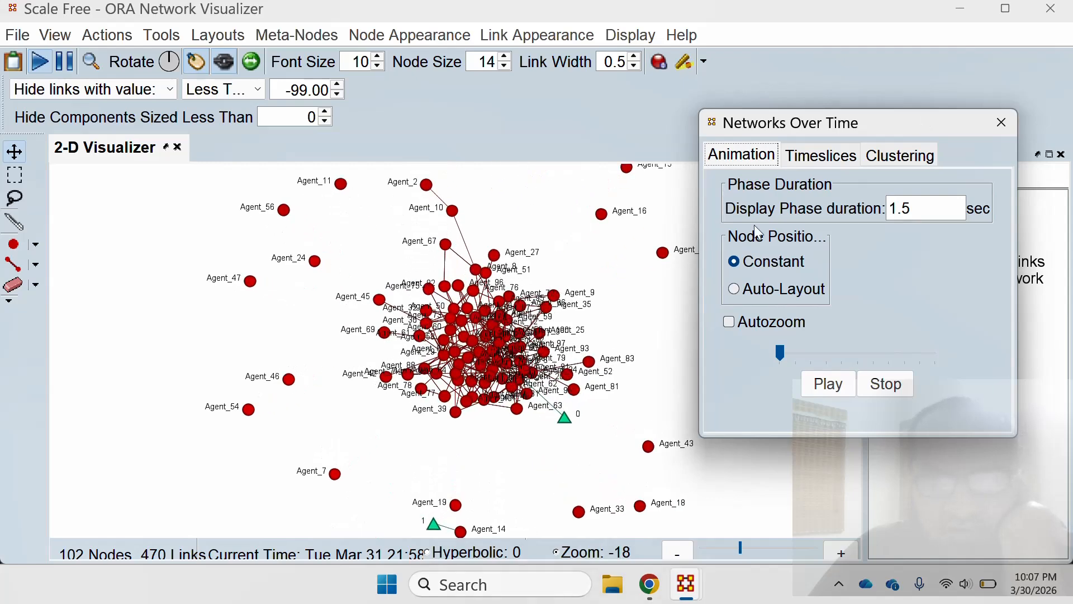
drag(844, 127, 140, 112)
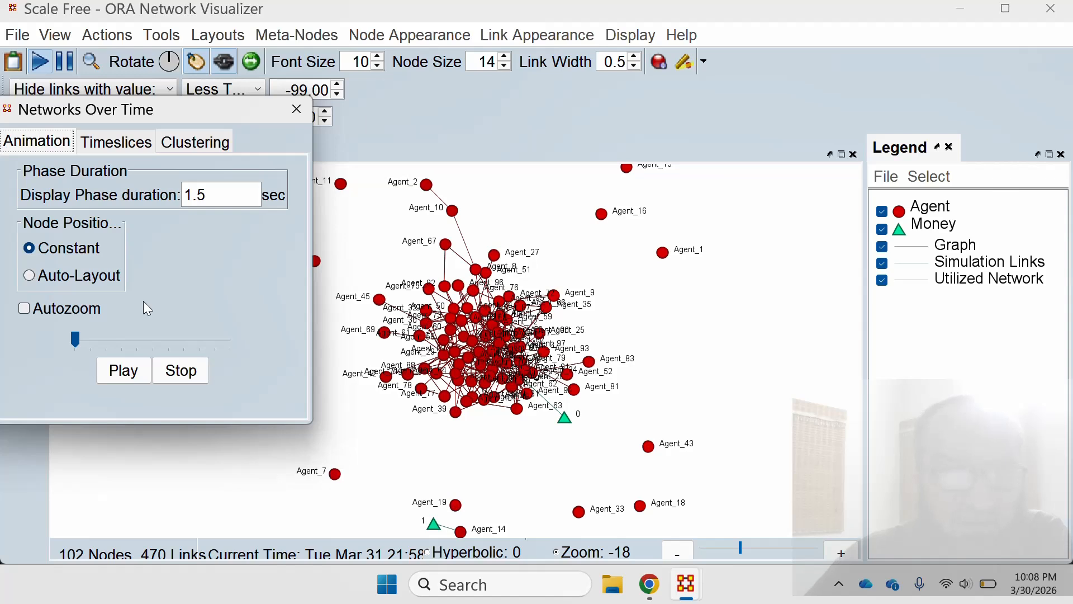
Set the animation's node positions to Auto-Layout with Autozoom enabled, review the dated timeslices and close Networks Over Time.
click(31, 276)
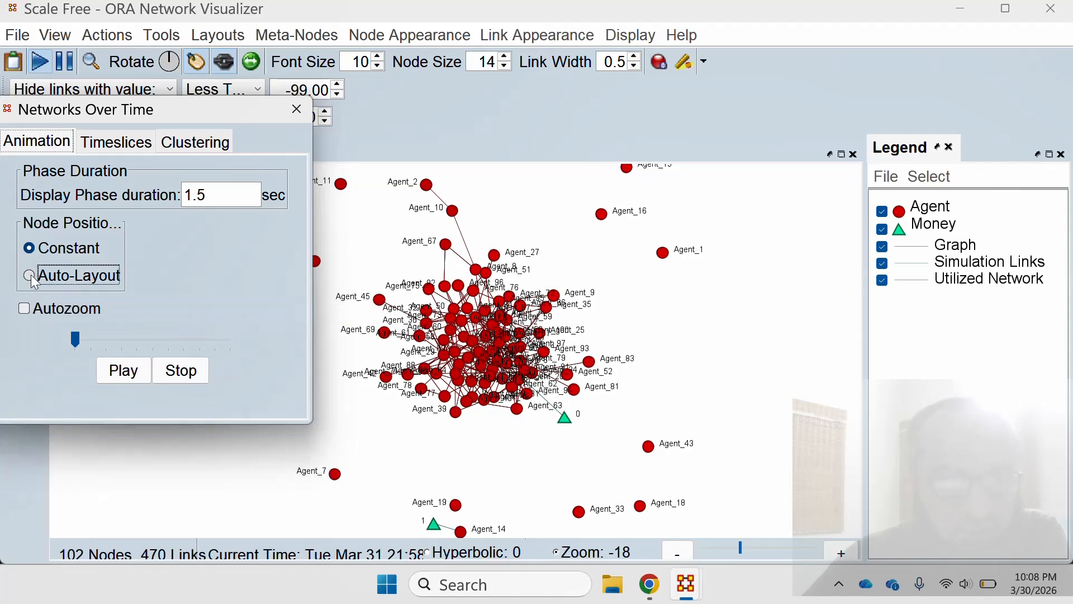
click(25, 309)
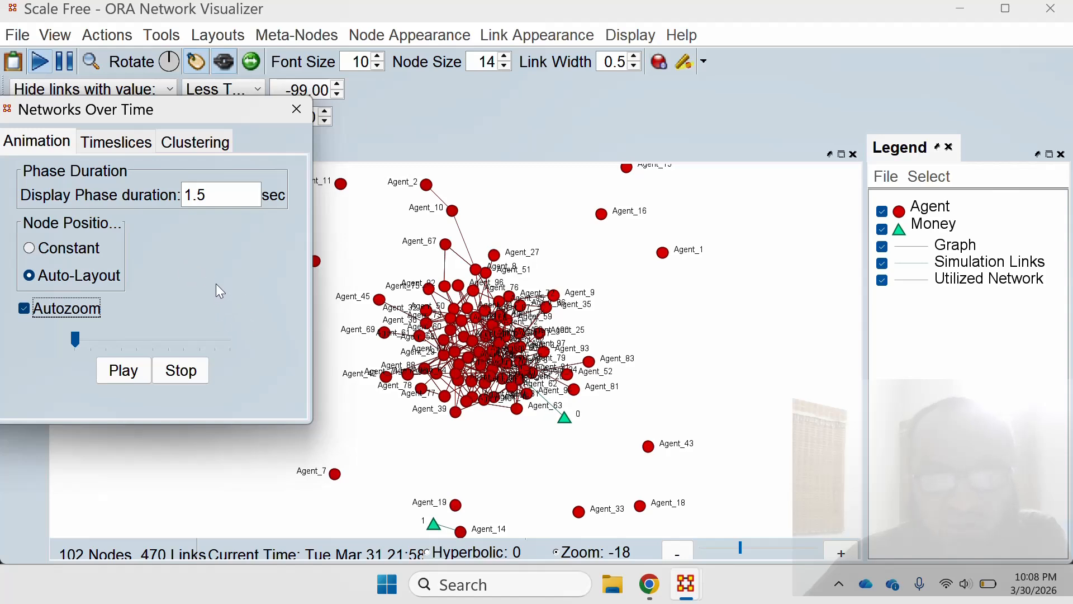
click(125, 143)
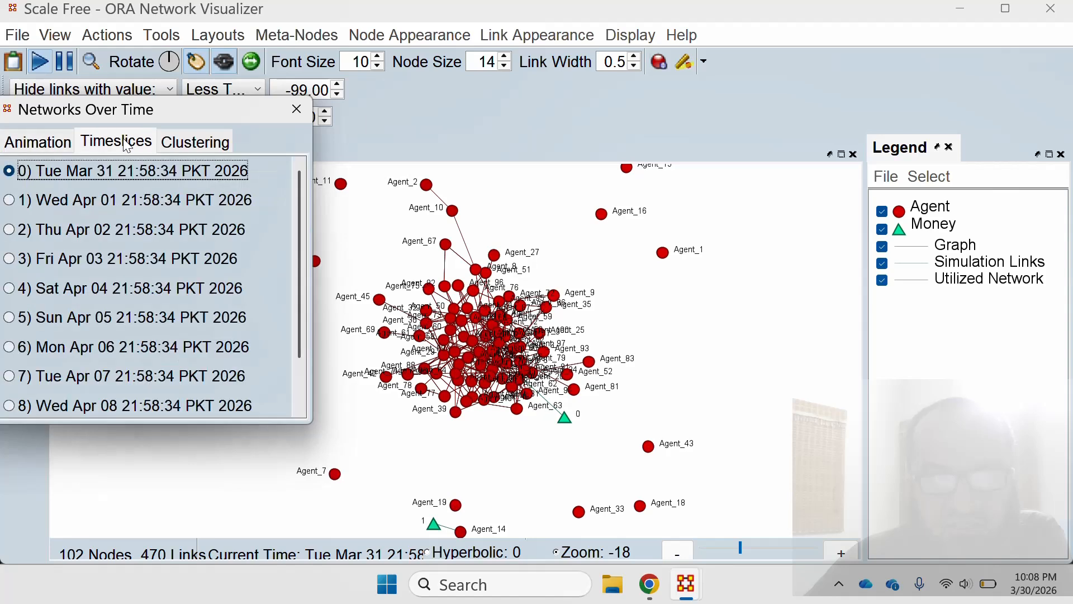
drag(300, 189, 323, 156)
click(296, 109)
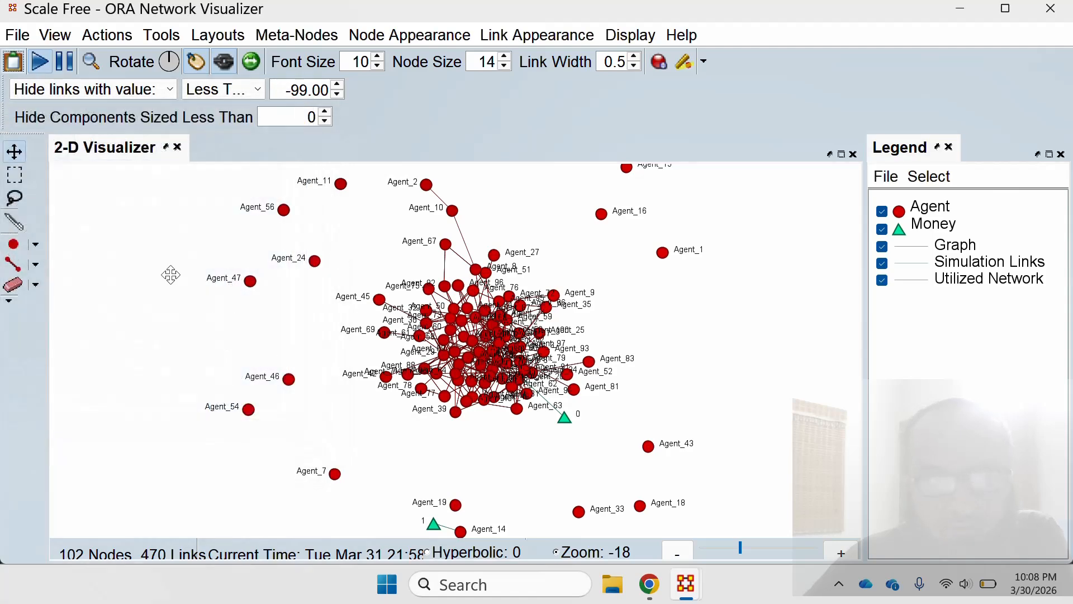
mouse_move(682, 584)
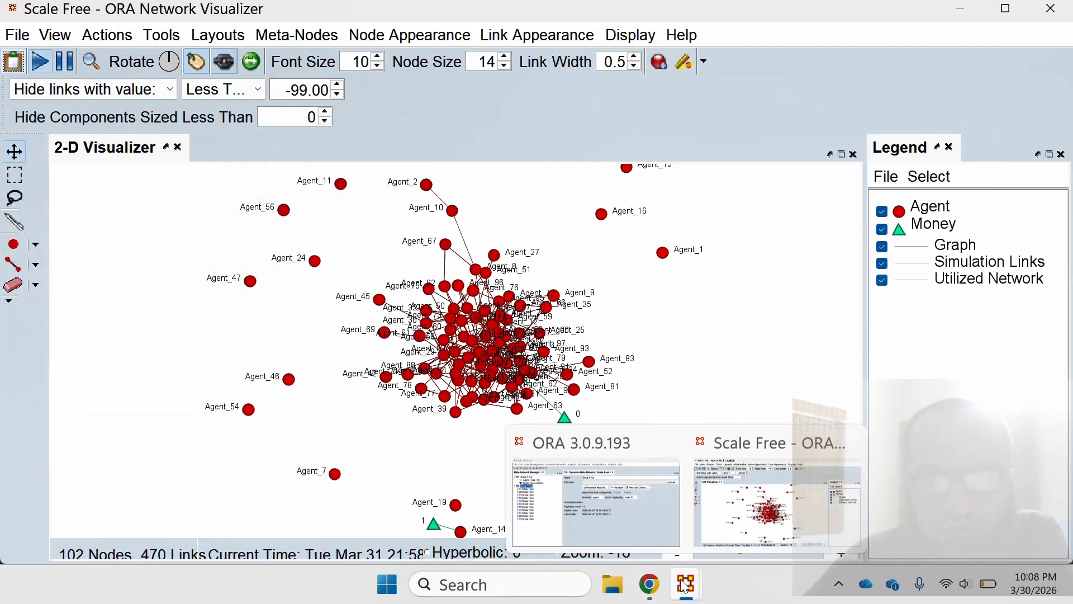
click(750, 524)
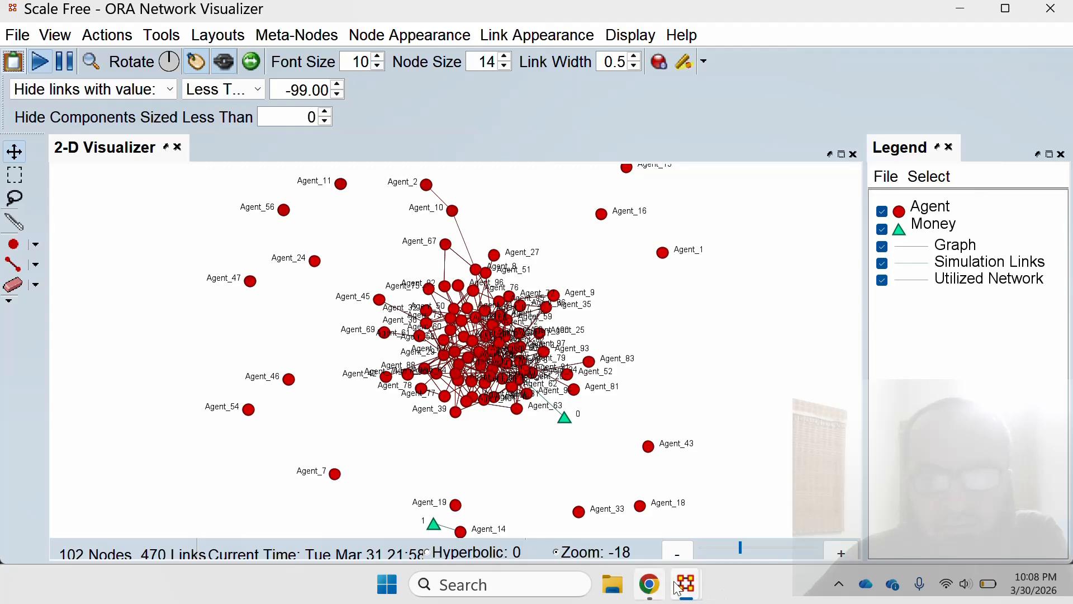
click(743, 527)
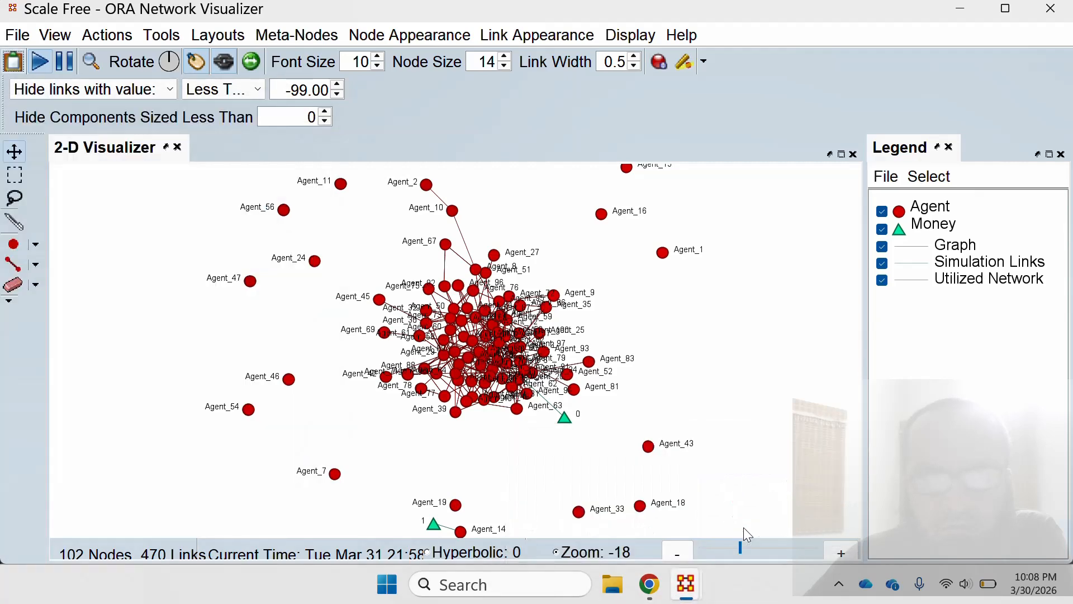
click(959, 9)
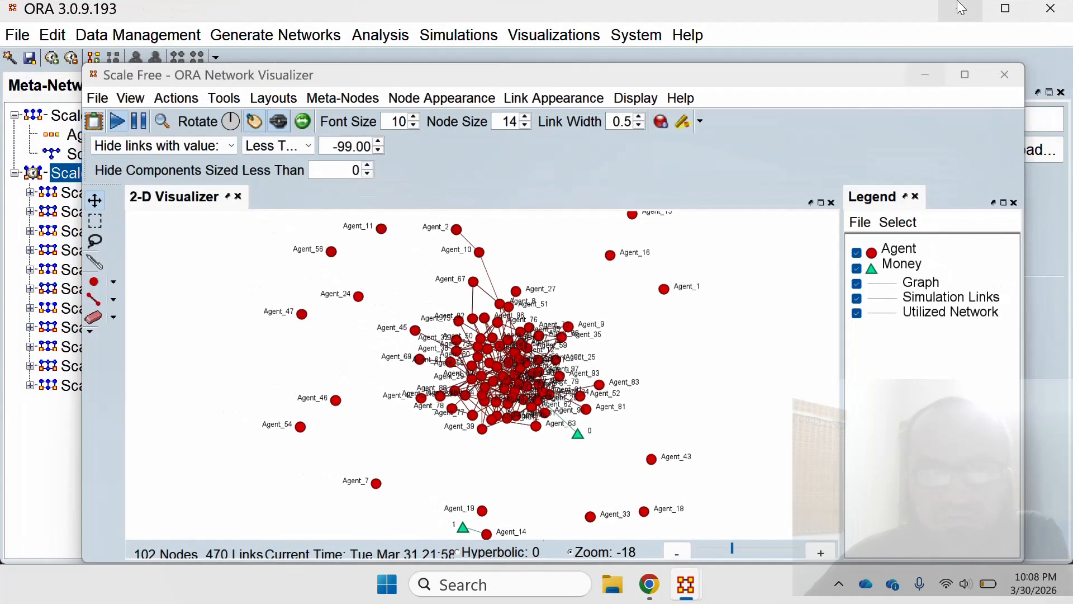
click(966, 9)
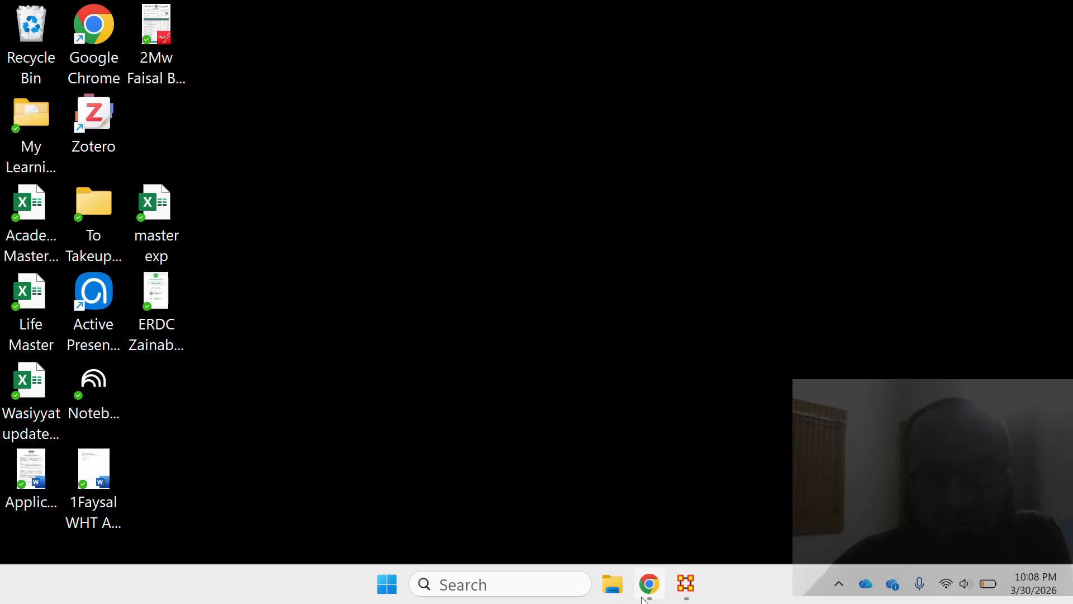
mouse_move(686, 583)
click(771, 487)
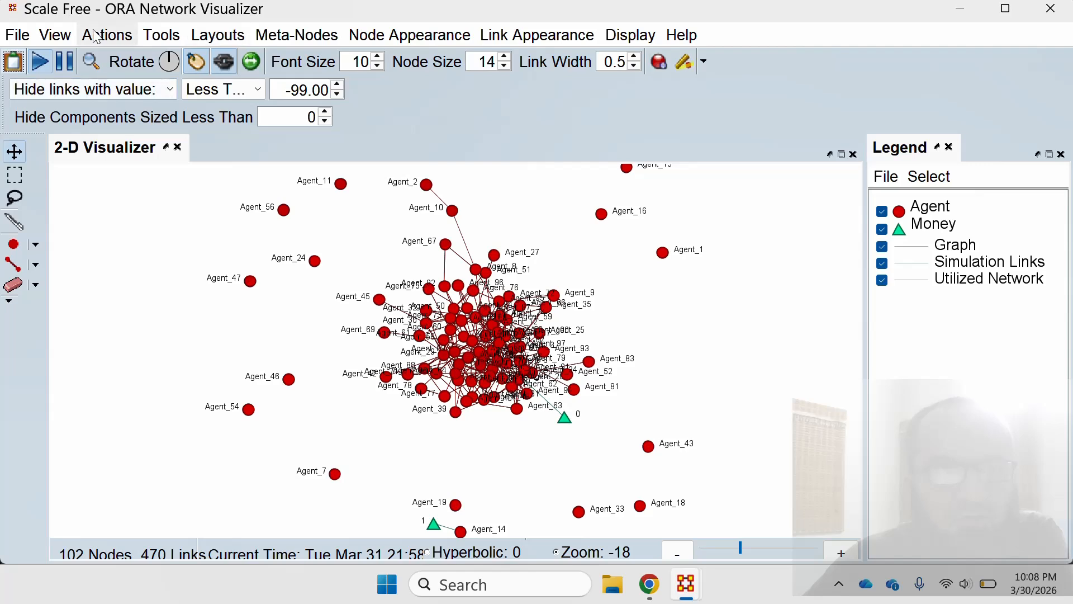
Close the network visualizer and visualize the whole Scale Free dynamic meta-network again to reopen its Networks Over Time window.
click(55, 36)
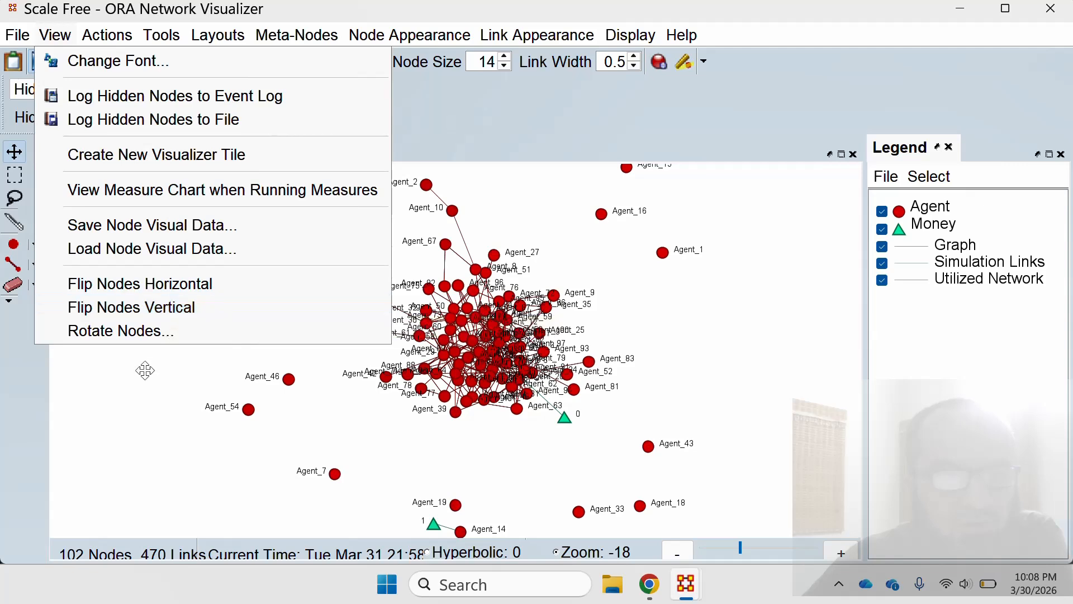
click(161, 400)
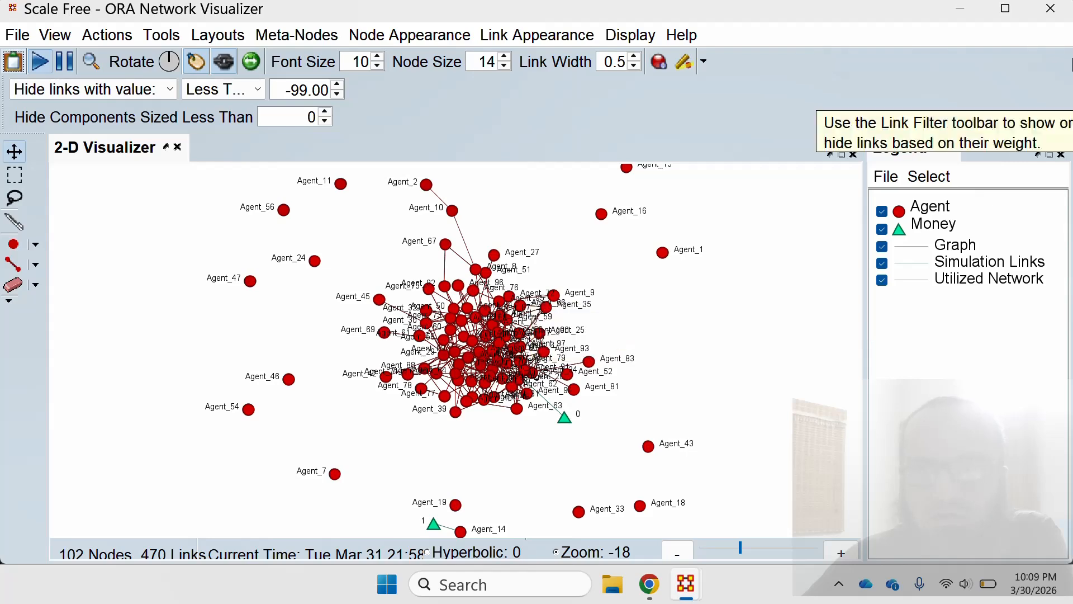
click(1062, 12)
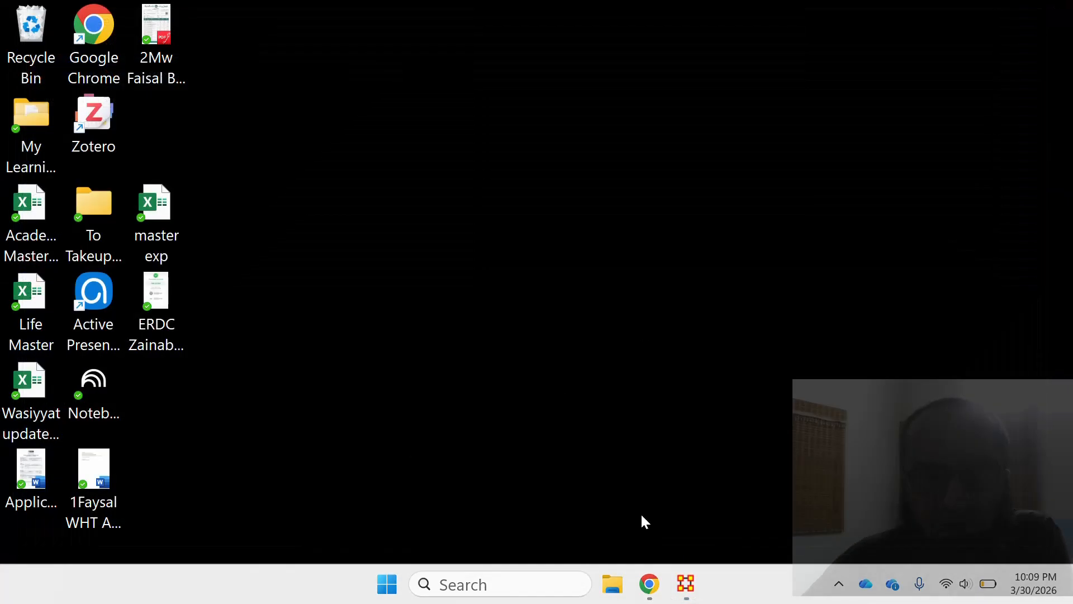
click(679, 587)
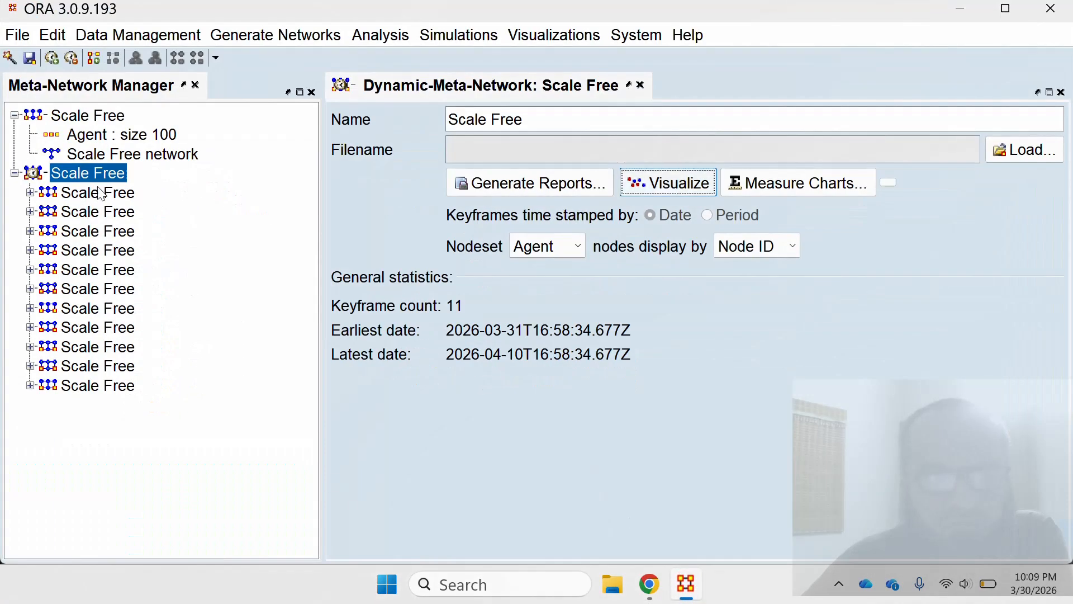
click(669, 187)
mouse_move(686, 584)
click(796, 538)
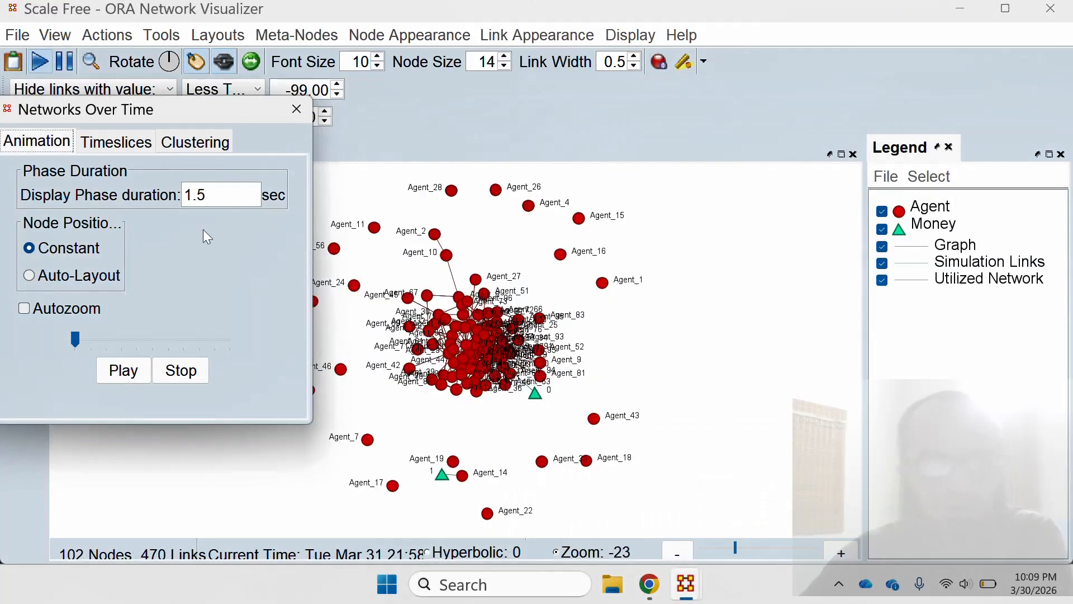
Enable Autozoom and Auto-Layout node positions, and play the animation with the Networks Over Time window moved clear of the graph.
click(35, 310)
click(27, 275)
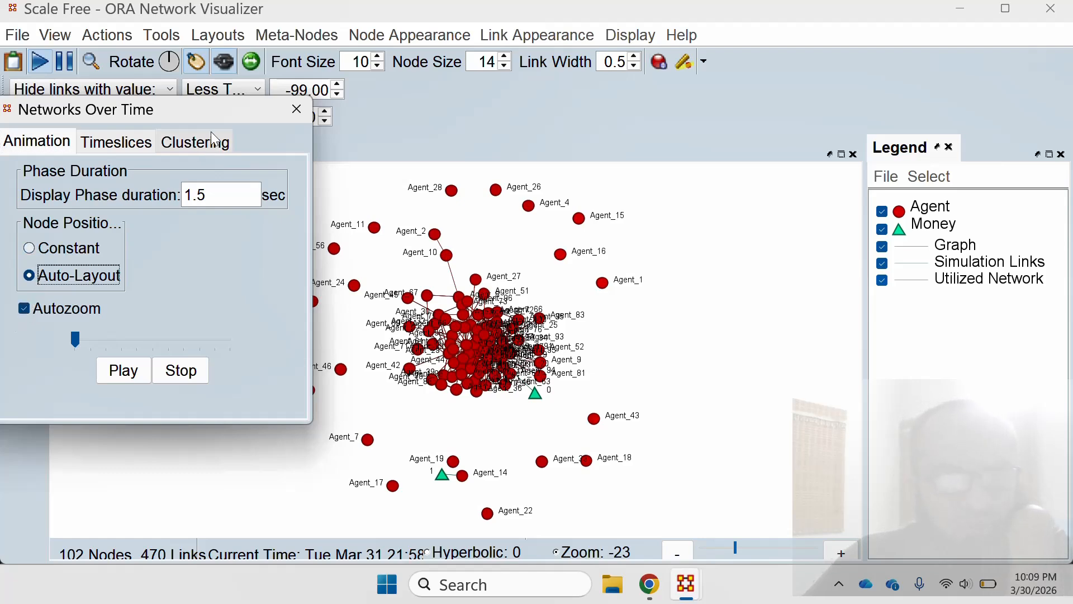
drag(223, 107, 998, 28)
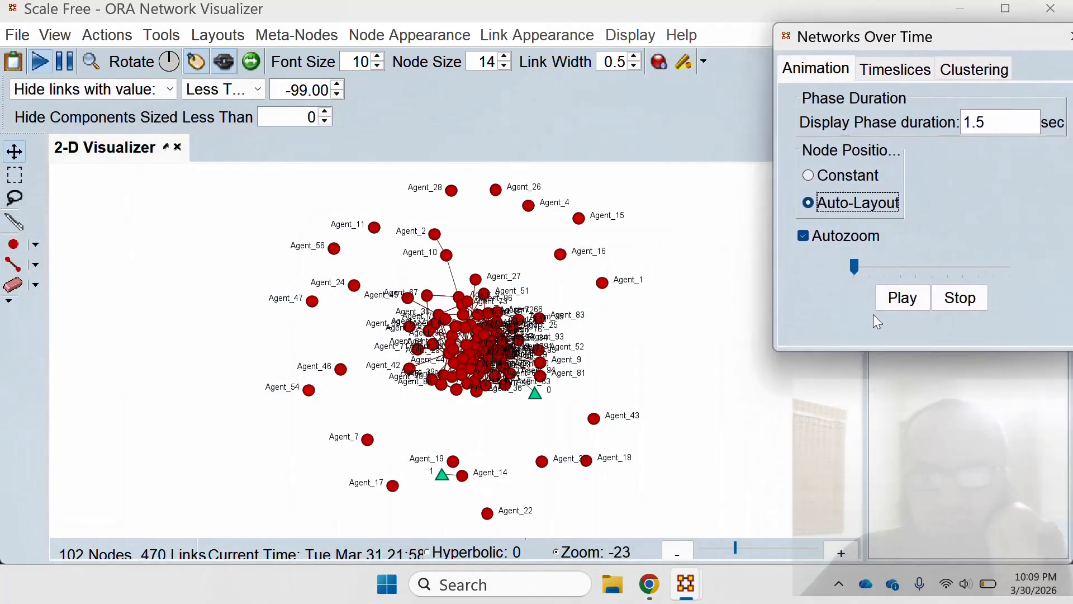
click(904, 299)
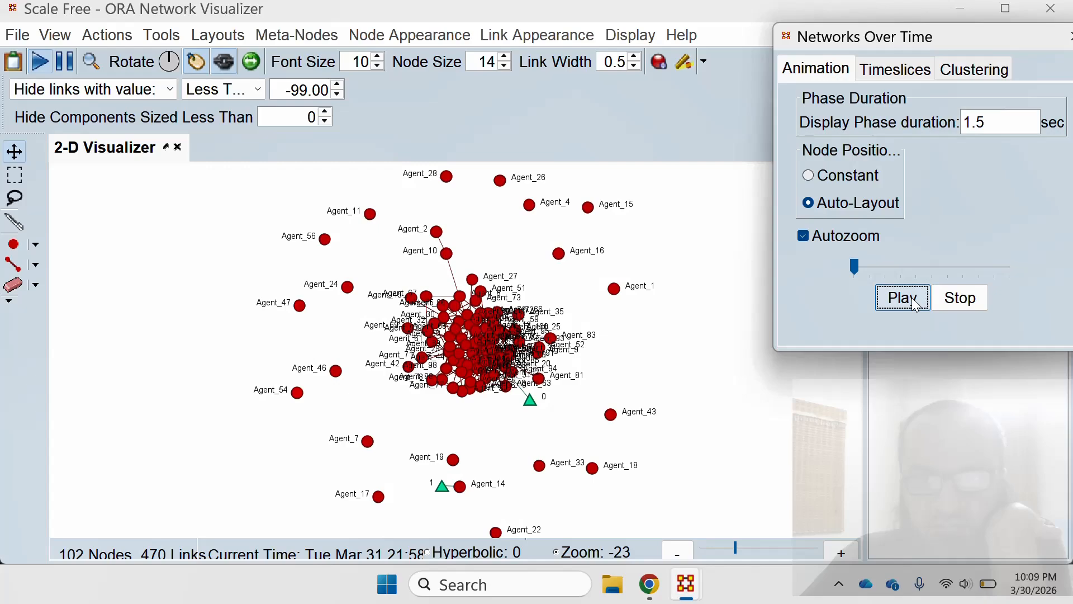